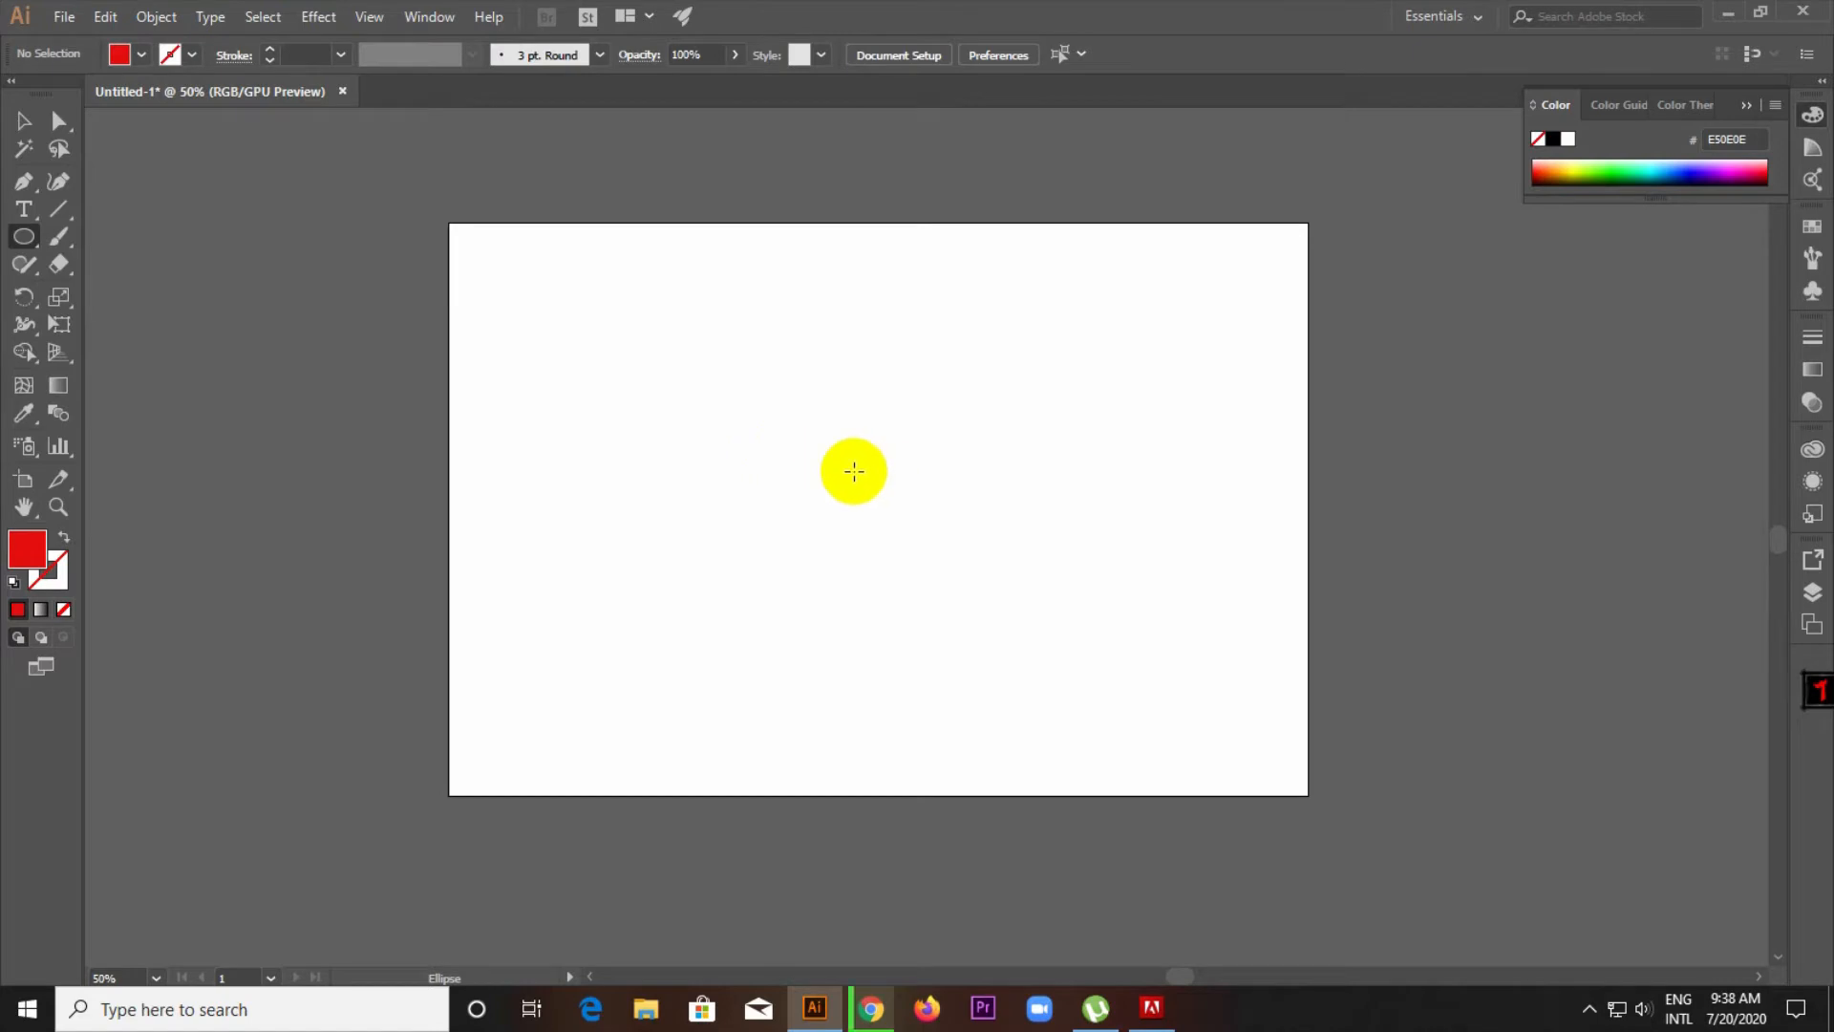
Draw a circle about 480 px wide near the artboard's centre, with no fill and a 1 pt black stroke.
drag(853, 469, 986, 599)
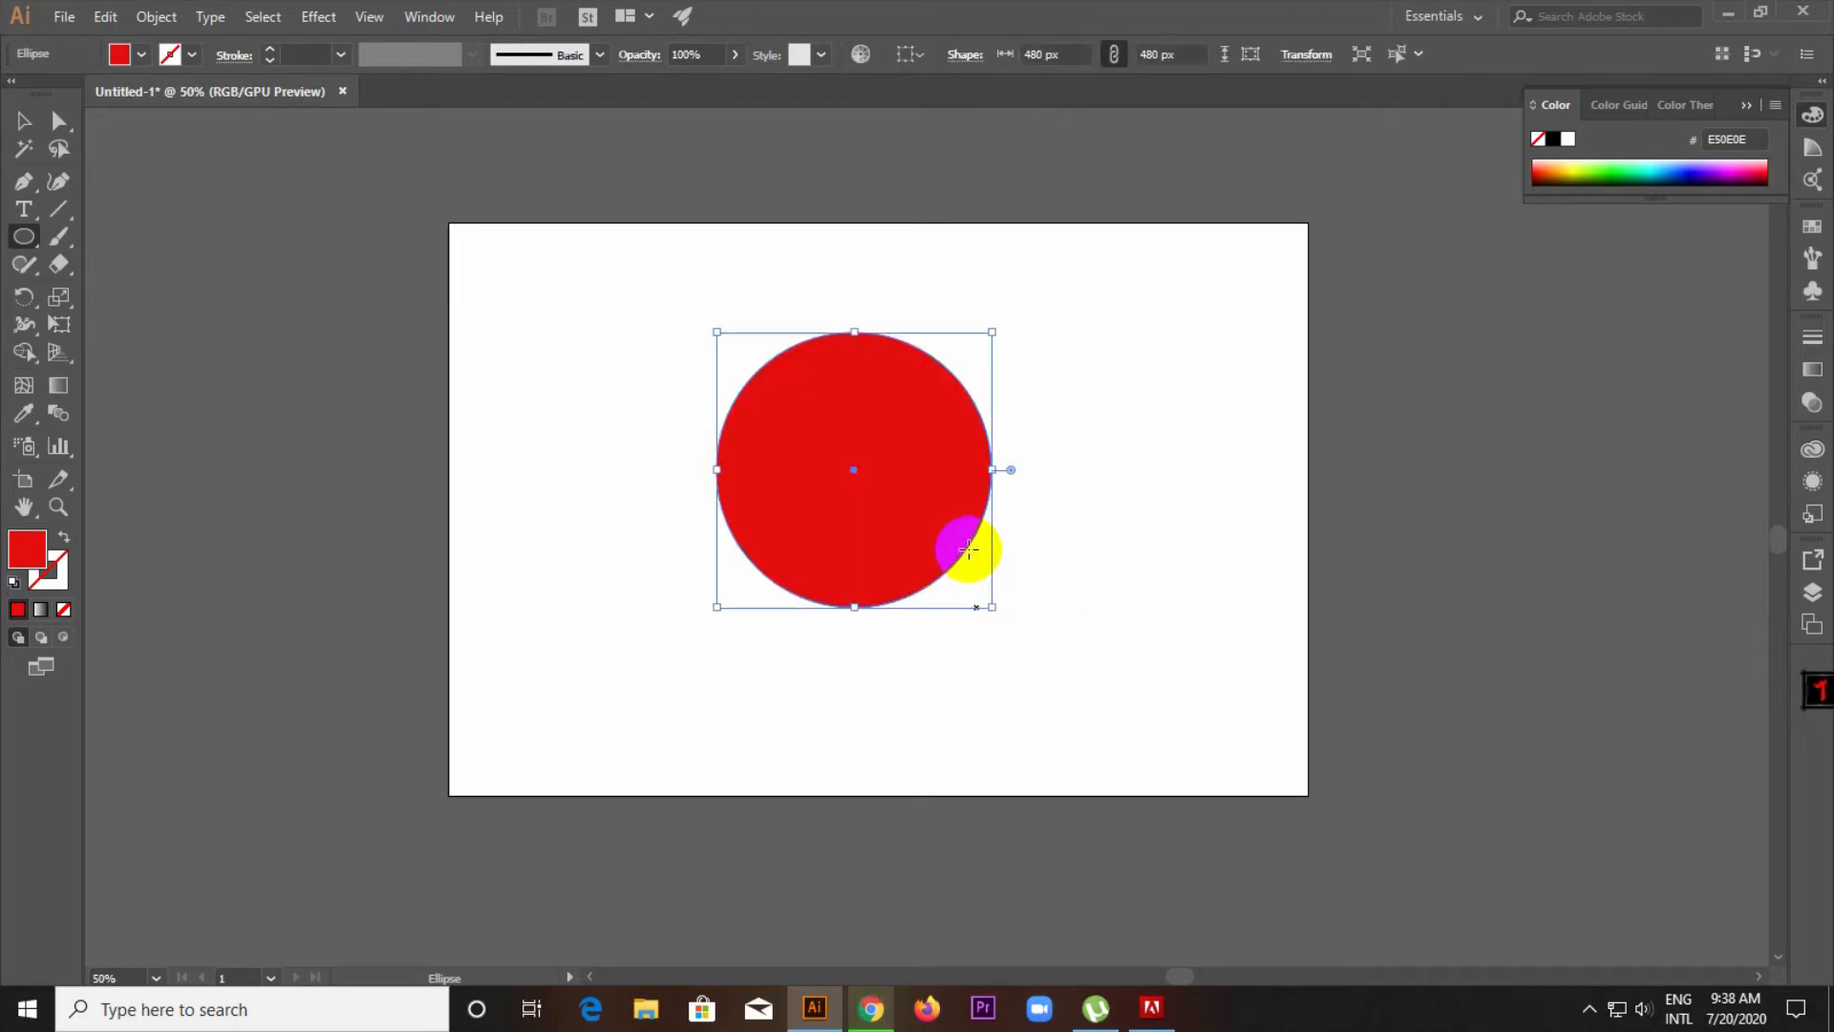
click(63, 610)
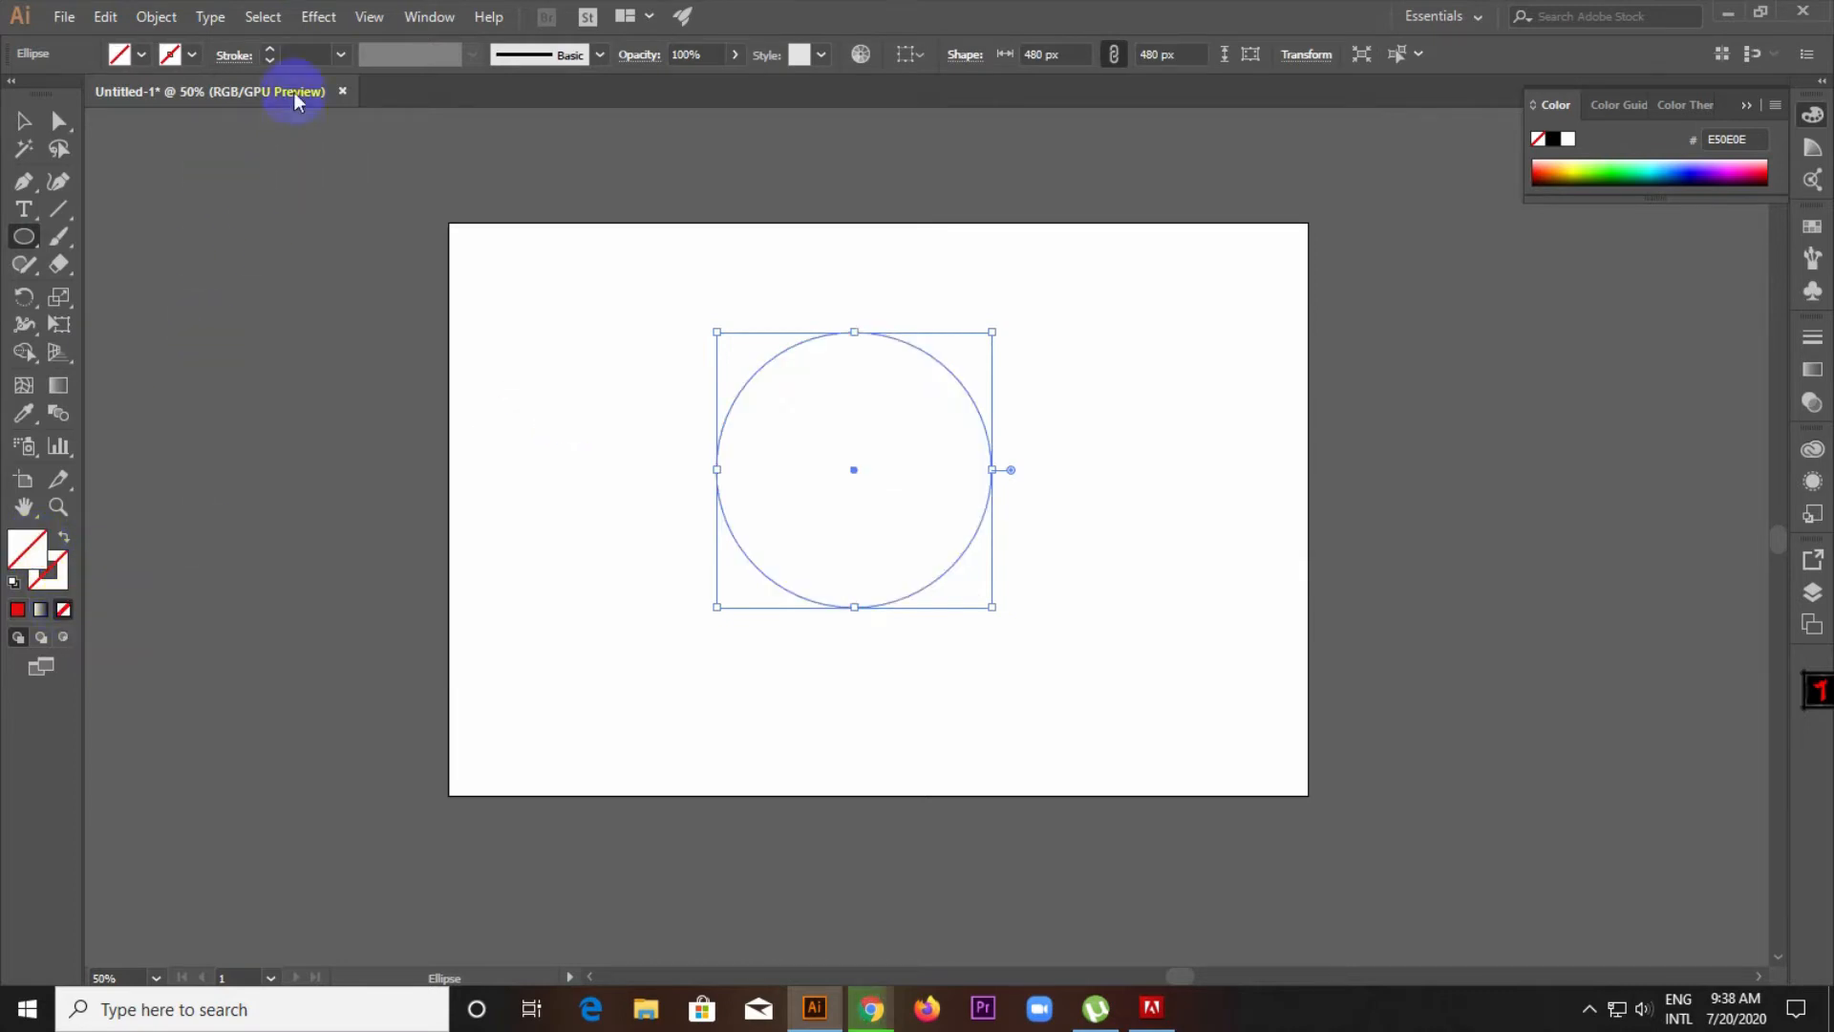
click(271, 53)
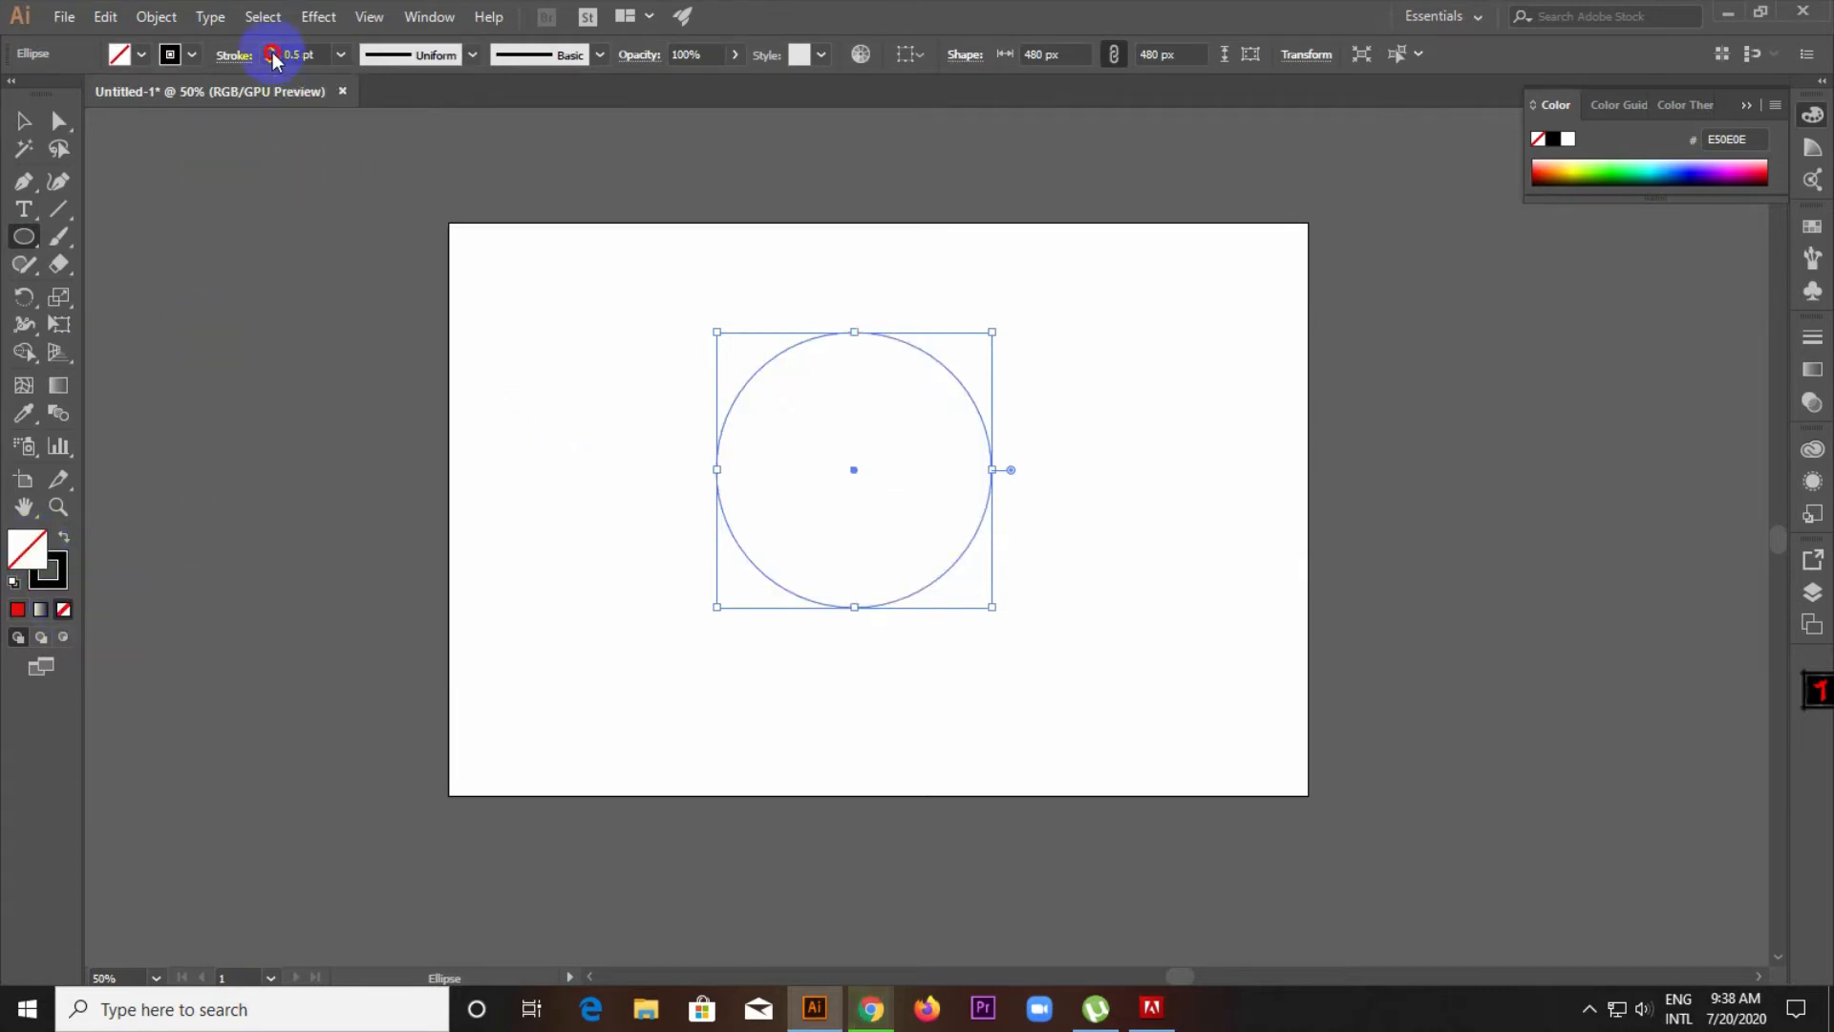
click(31, 126)
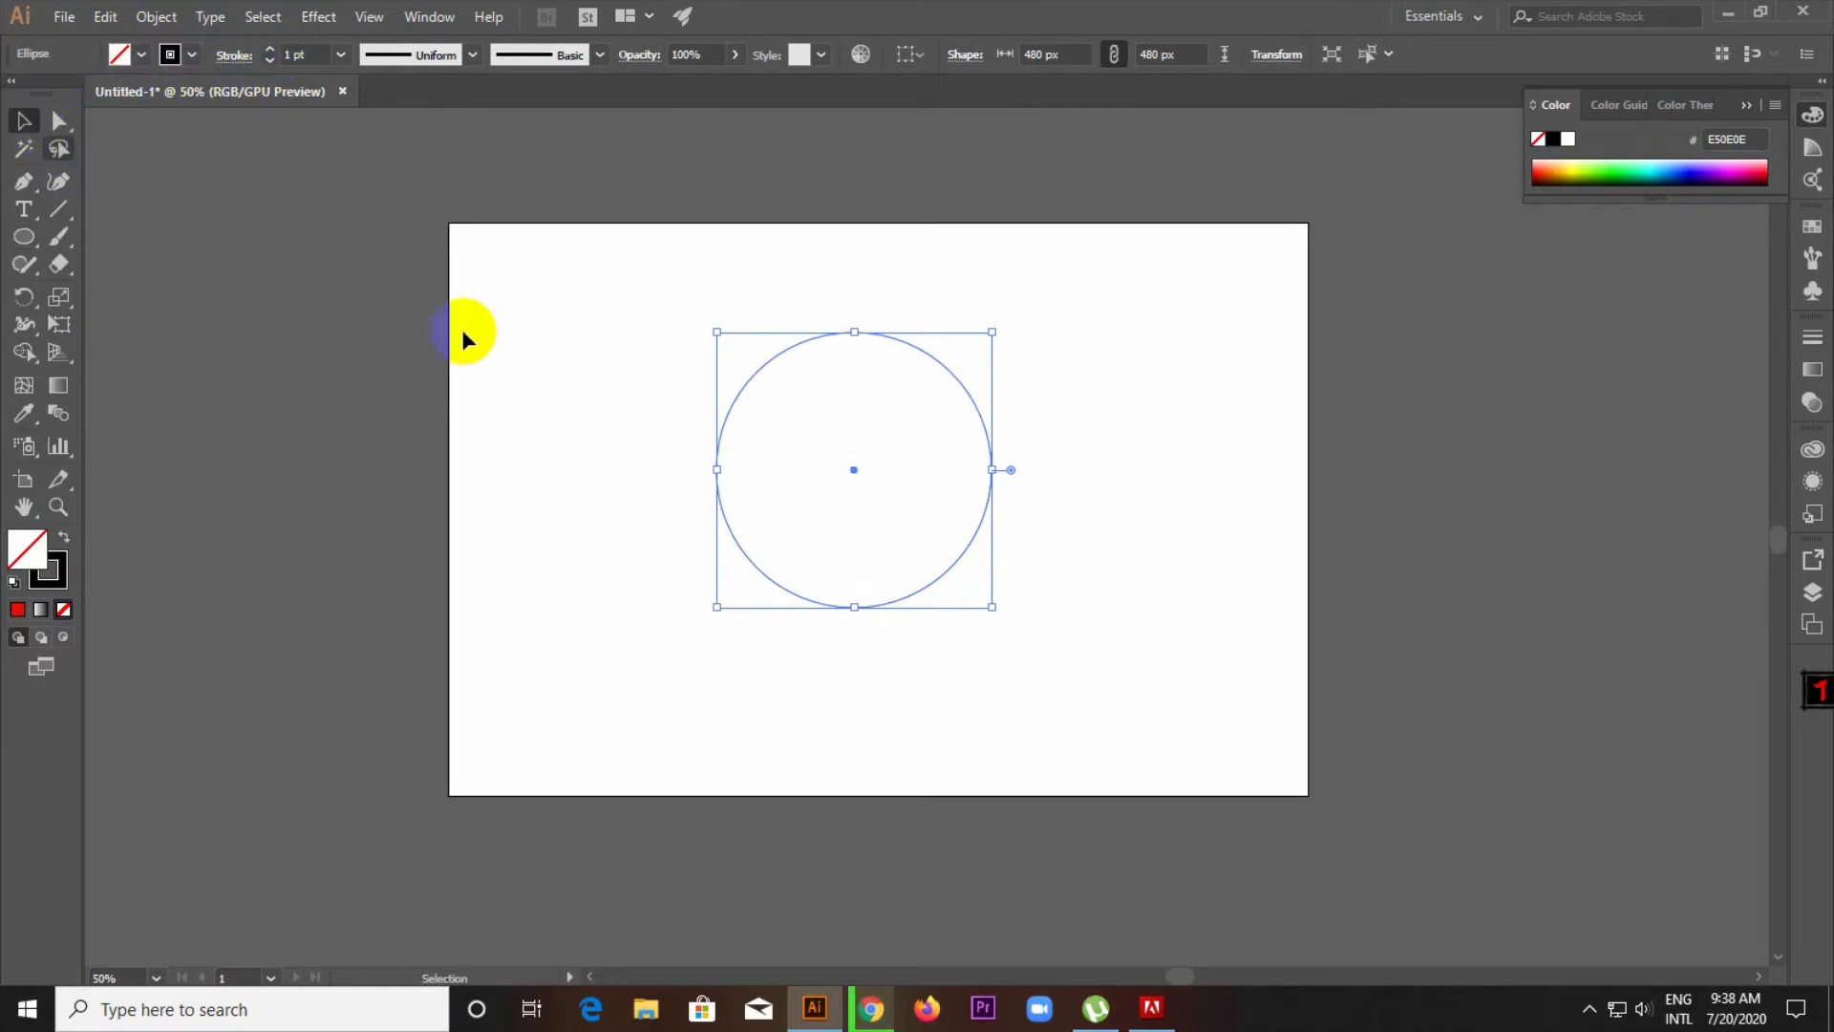
click(496, 336)
Create two smaller concentric copies of the circle, about 295 px and 193 px in diameter.
scroll(889, 554, up, 1)
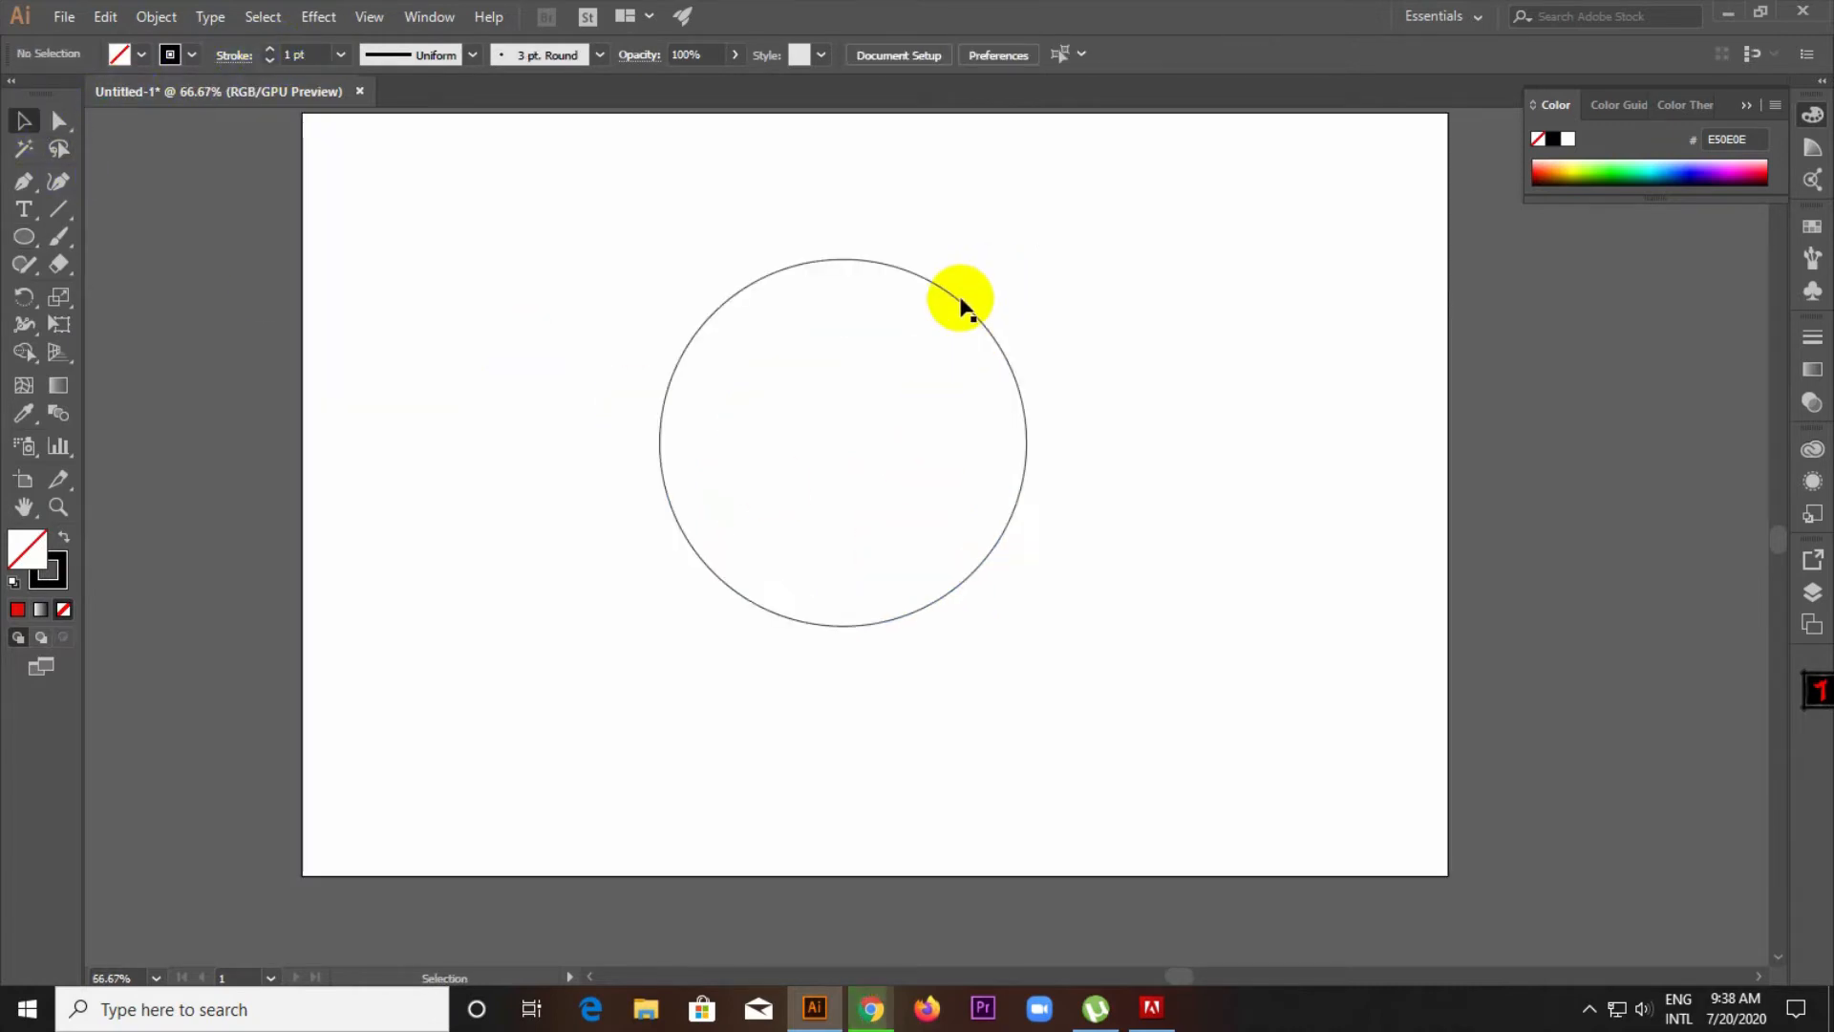
click(982, 311)
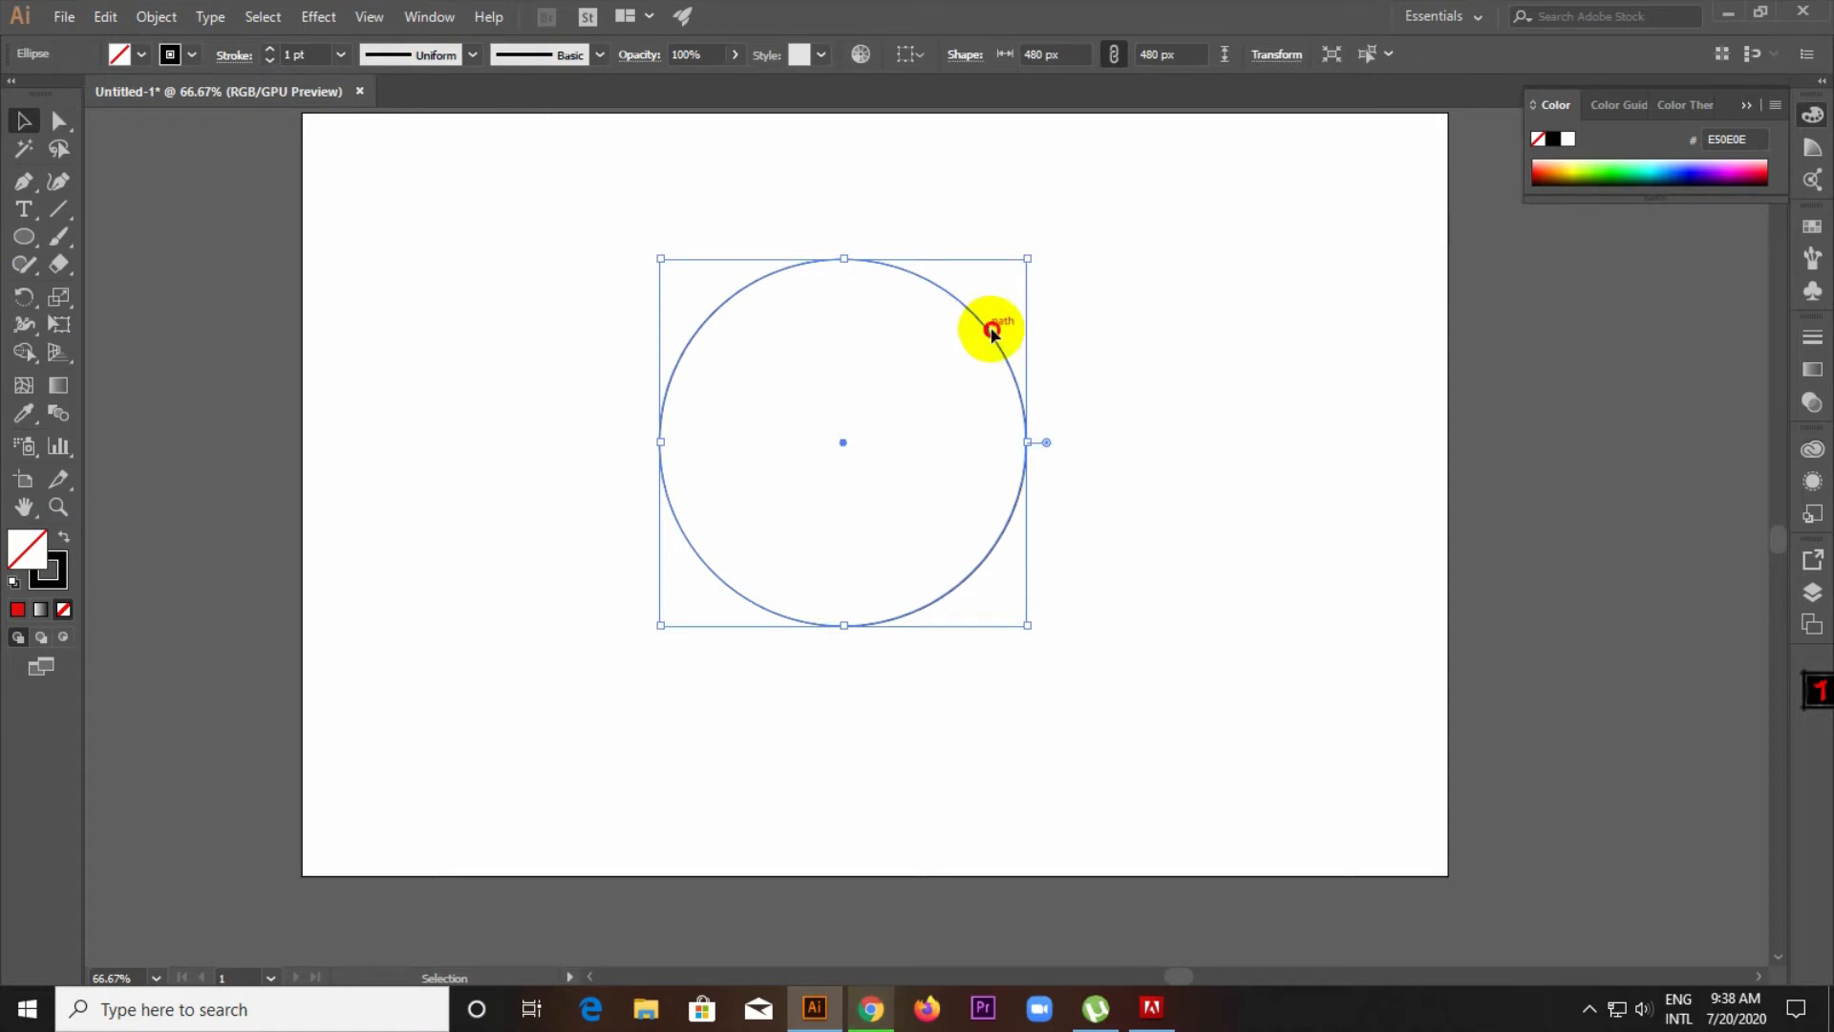
mouse_move(988, 326)
mouse_down()
mouse_move(1052, 310)
mouse_move(990, 336)
mouse_up()
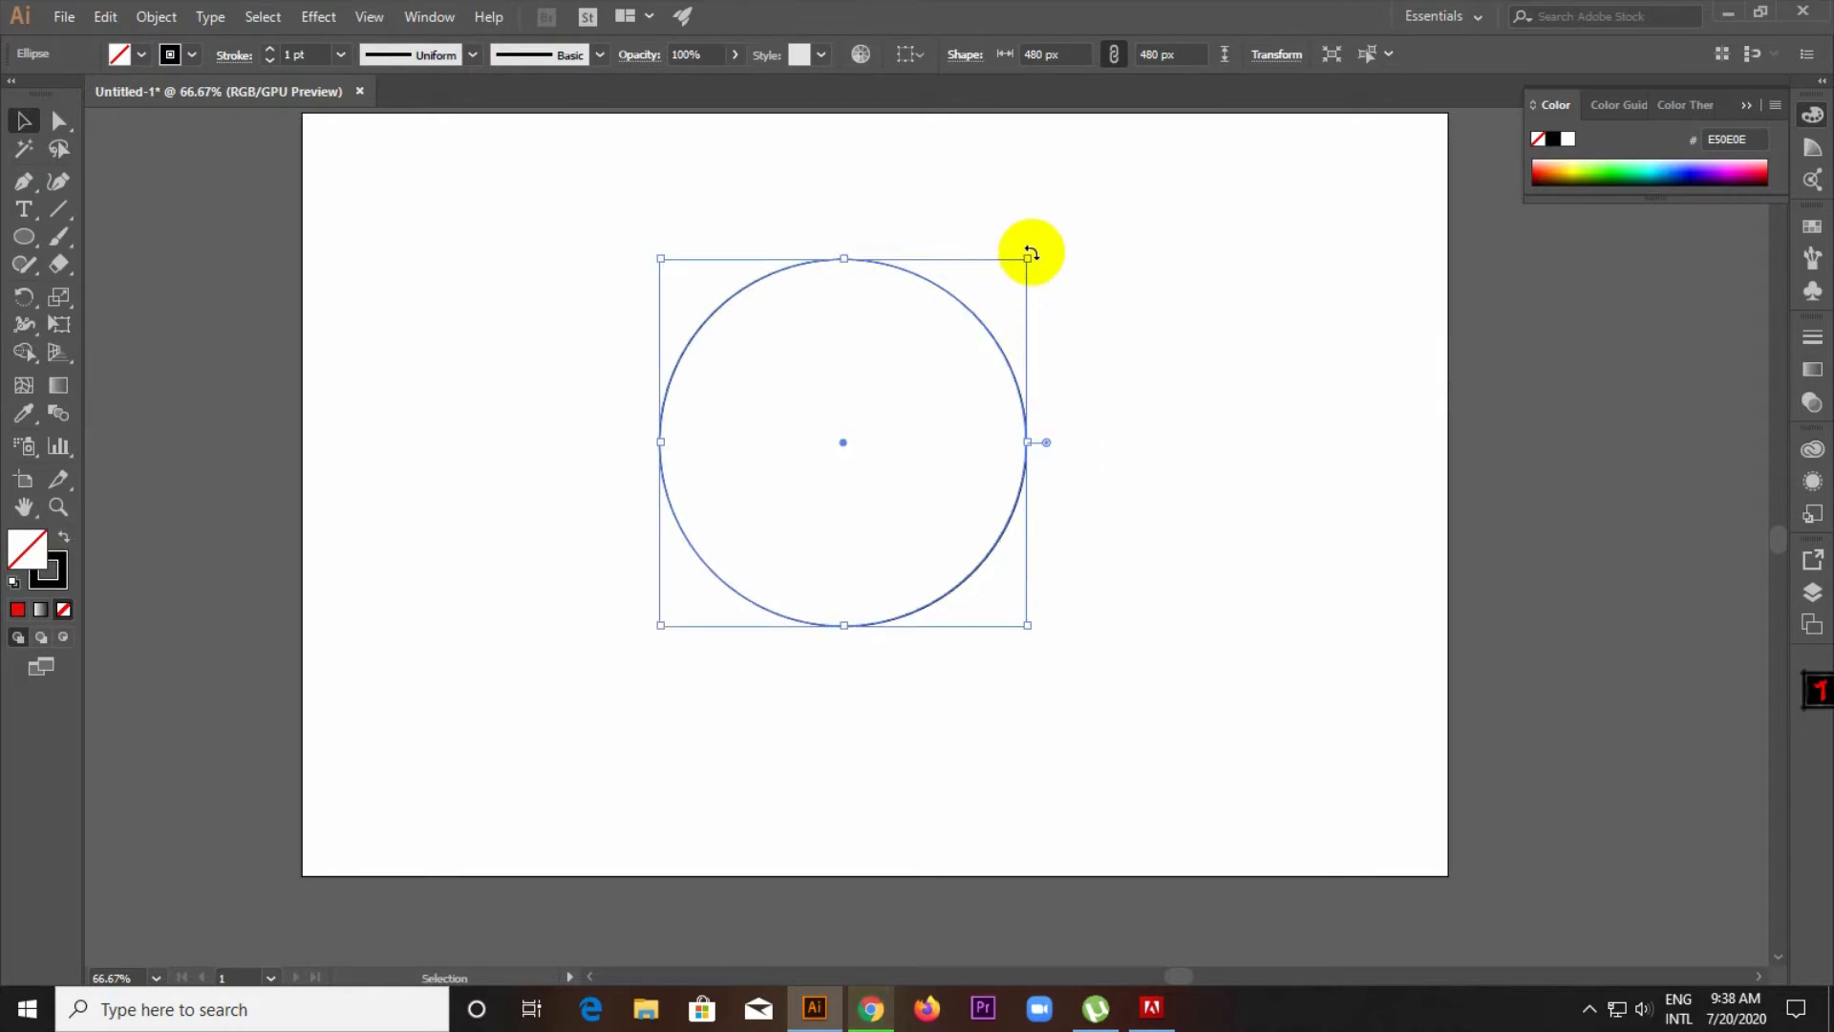
drag(1023, 259, 968, 332)
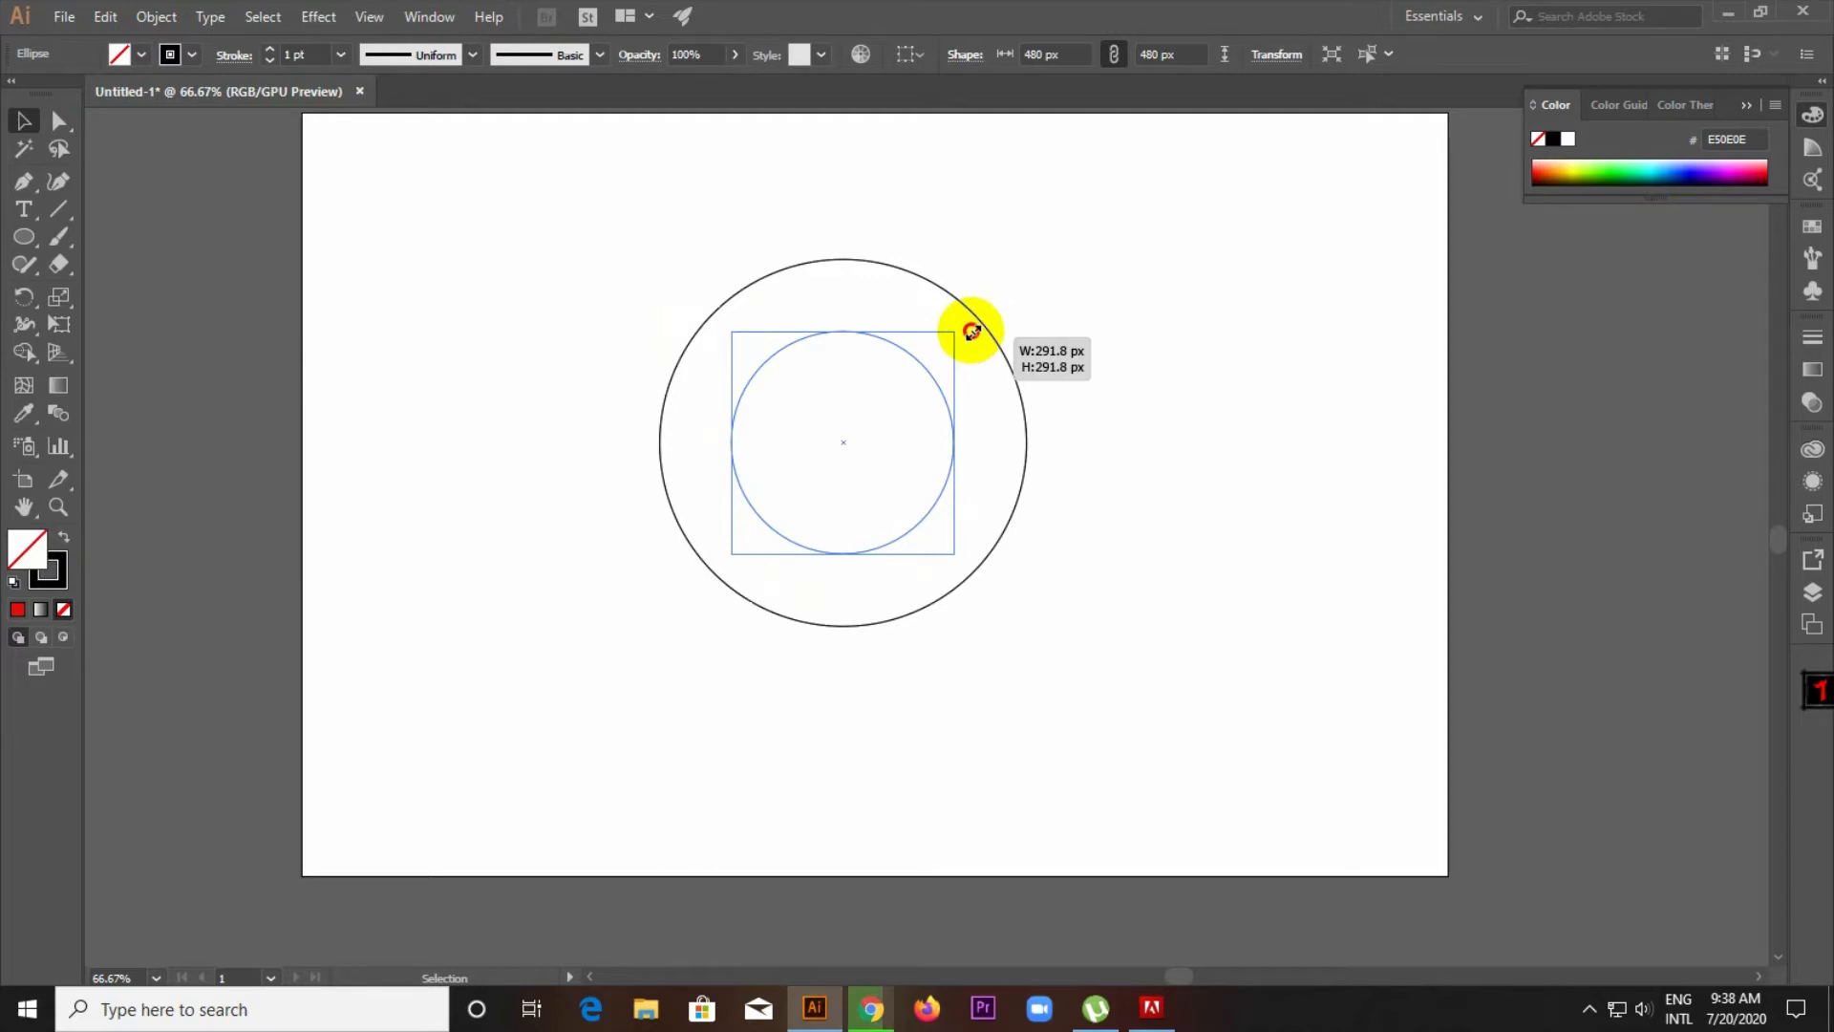
drag(970, 331, 926, 357)
click(1137, 367)
Shrink the middle circle about its centre to about 267 px in diameter.
scroll(899, 388, up, 1)
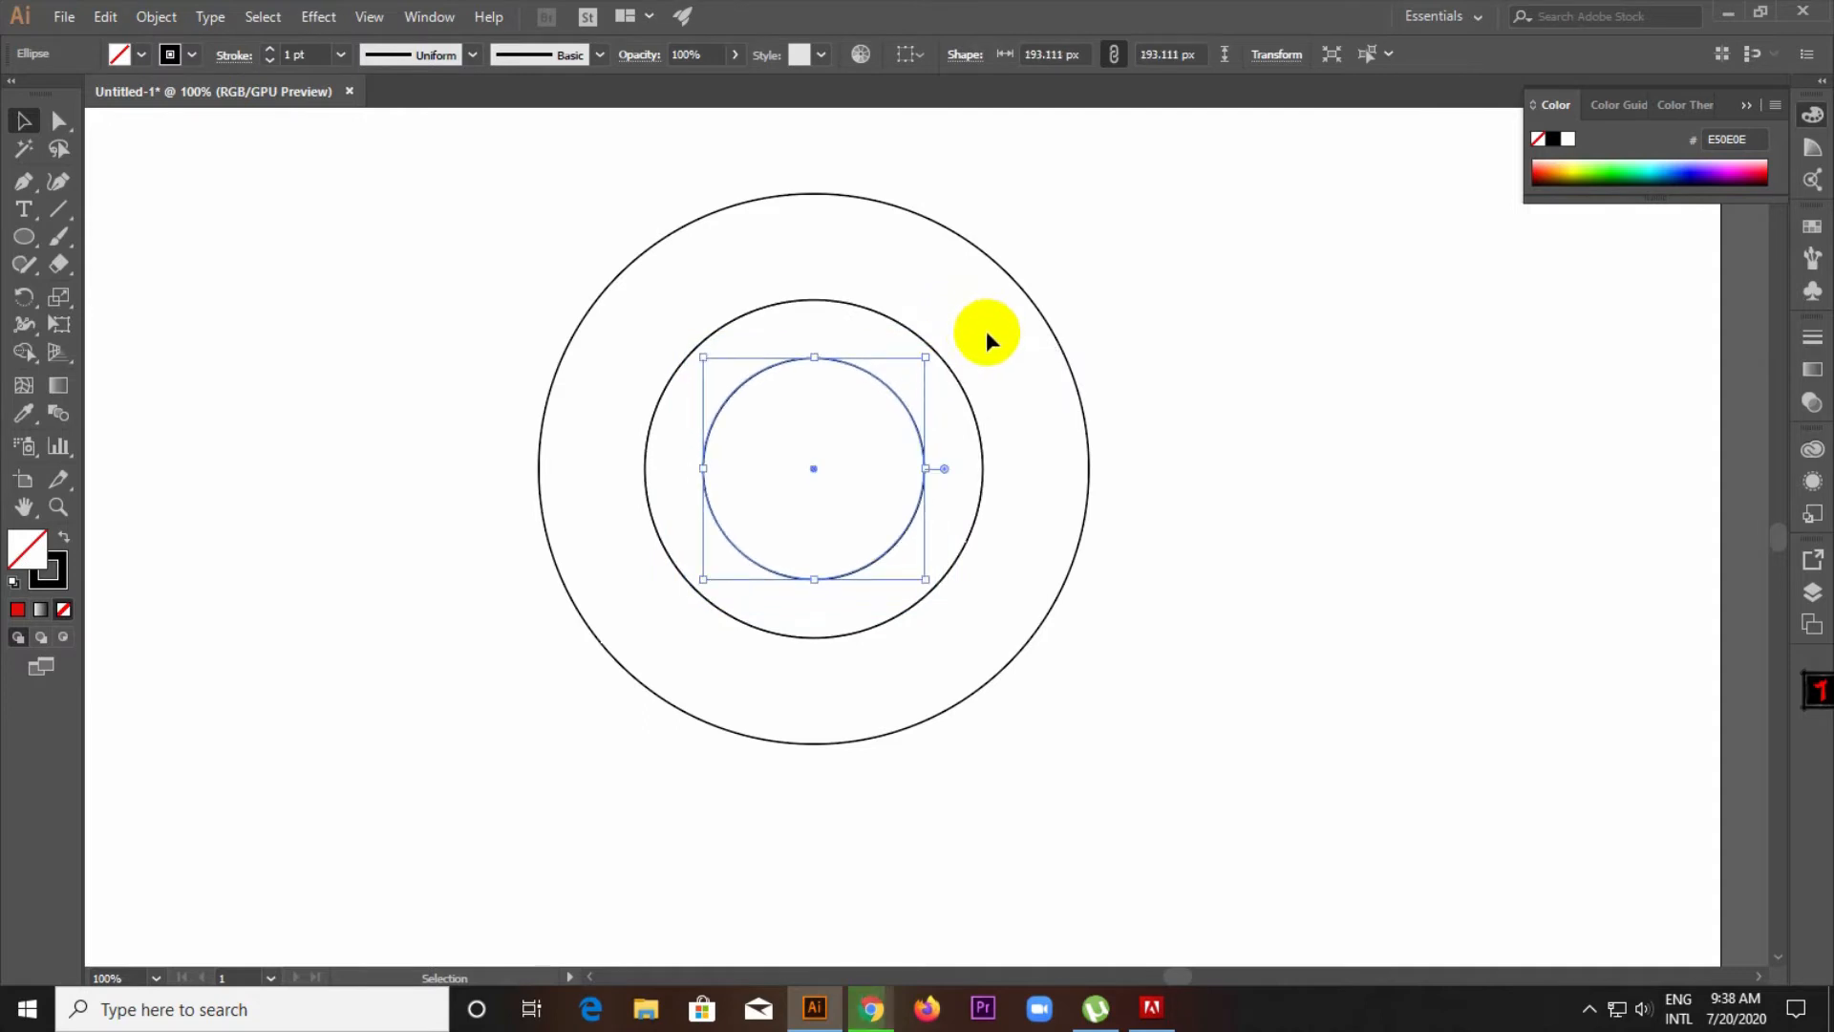
click(984, 330)
click(950, 369)
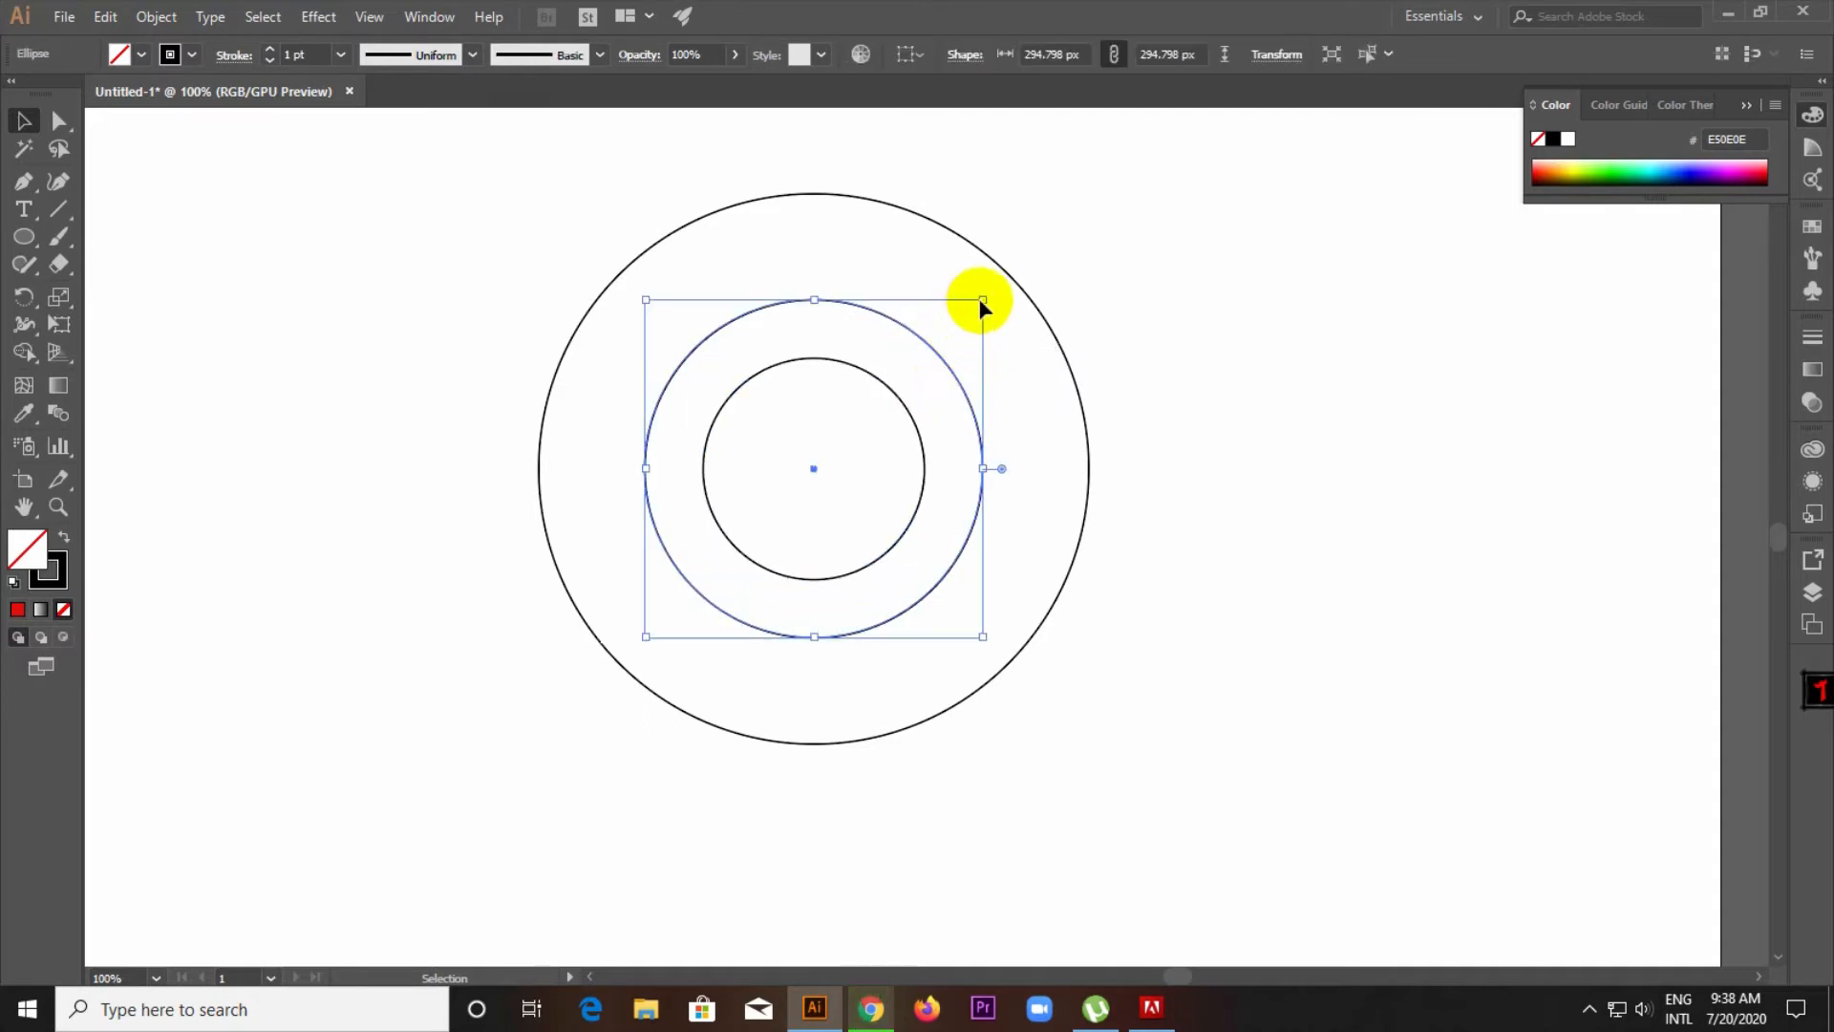
drag(981, 301, 966, 316)
click(1056, 369)
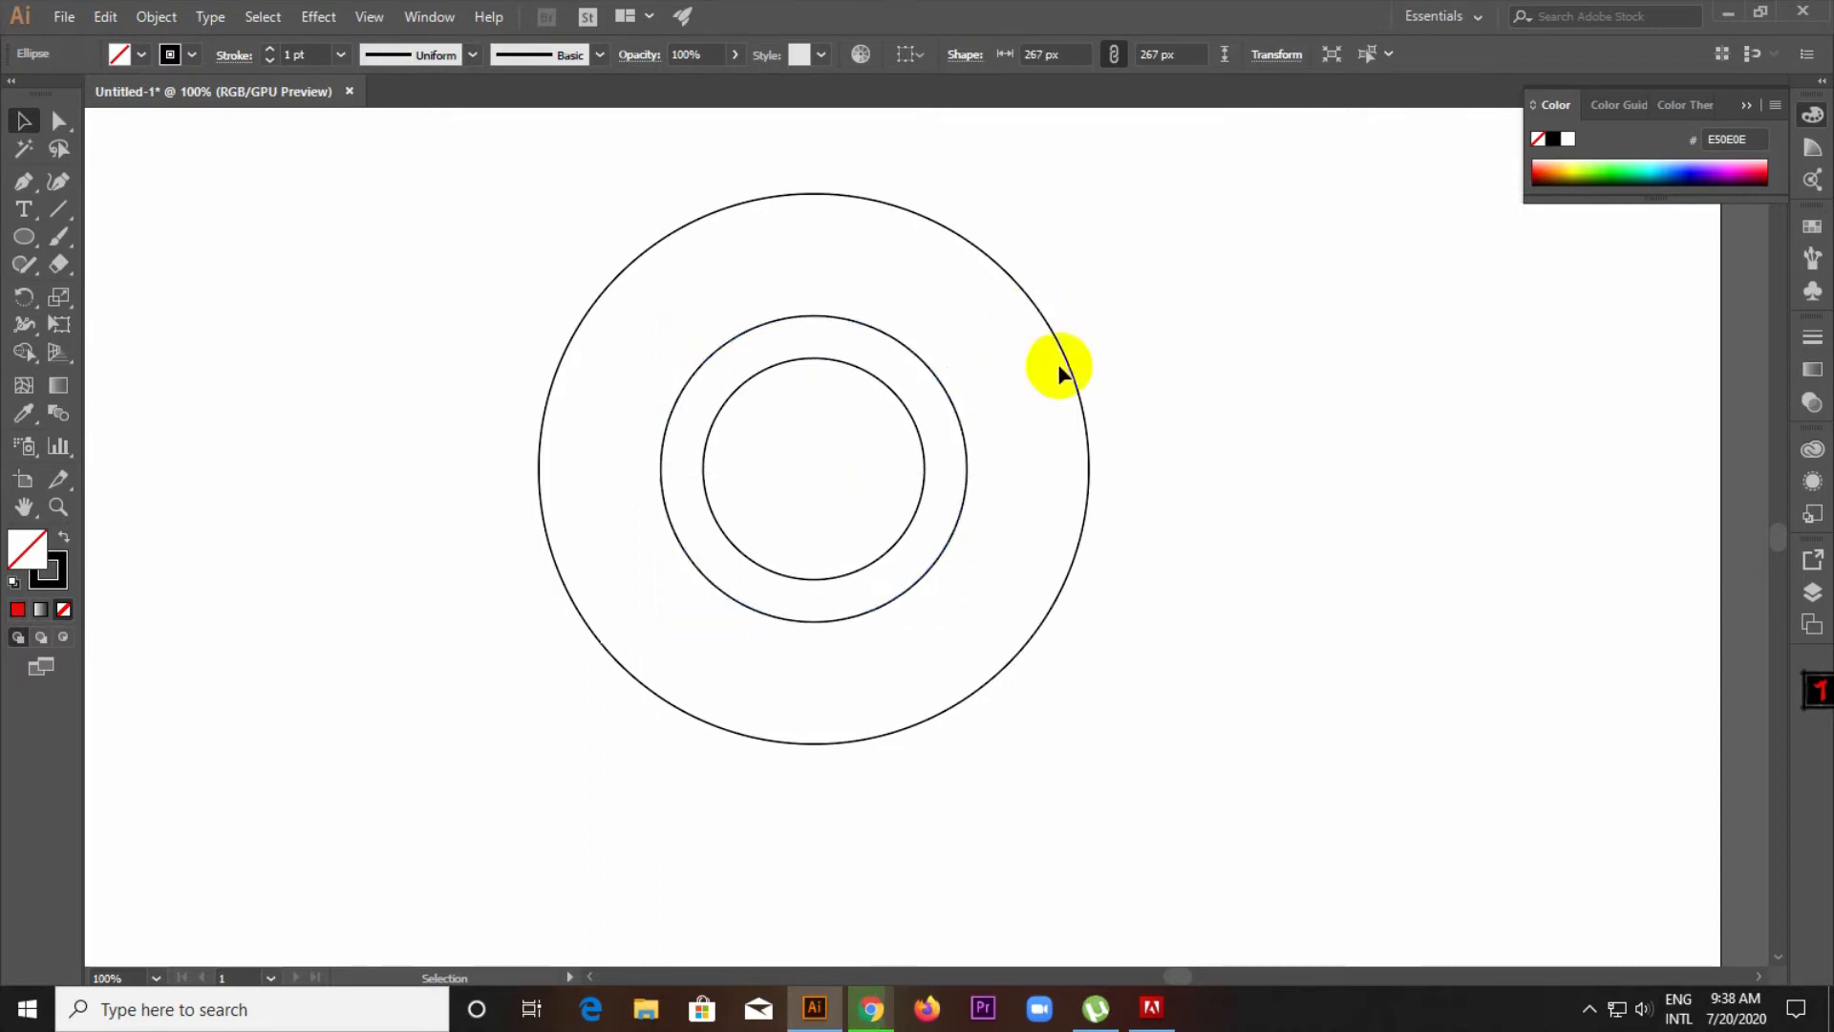
Enlarge the innermost circle about its centre, leaving only a narrow ring between it and the middle circle.
click(805, 364)
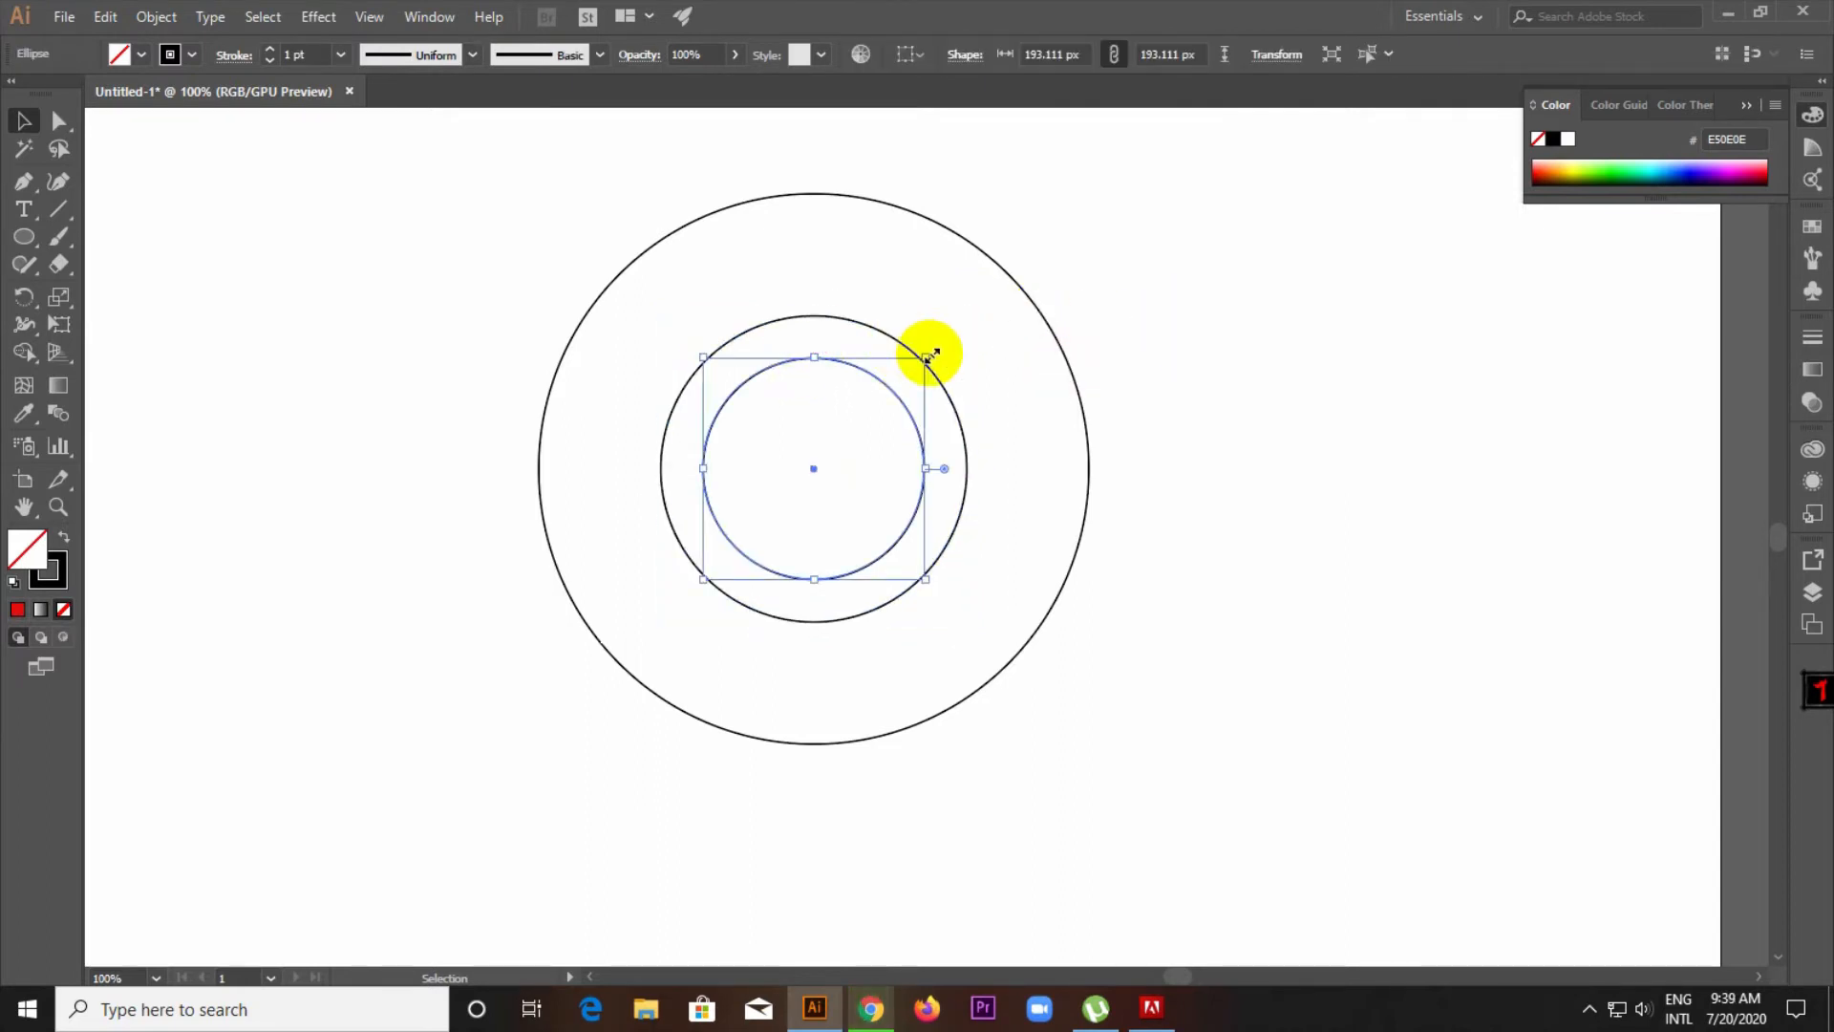
drag(927, 357, 946, 341)
click(1197, 348)
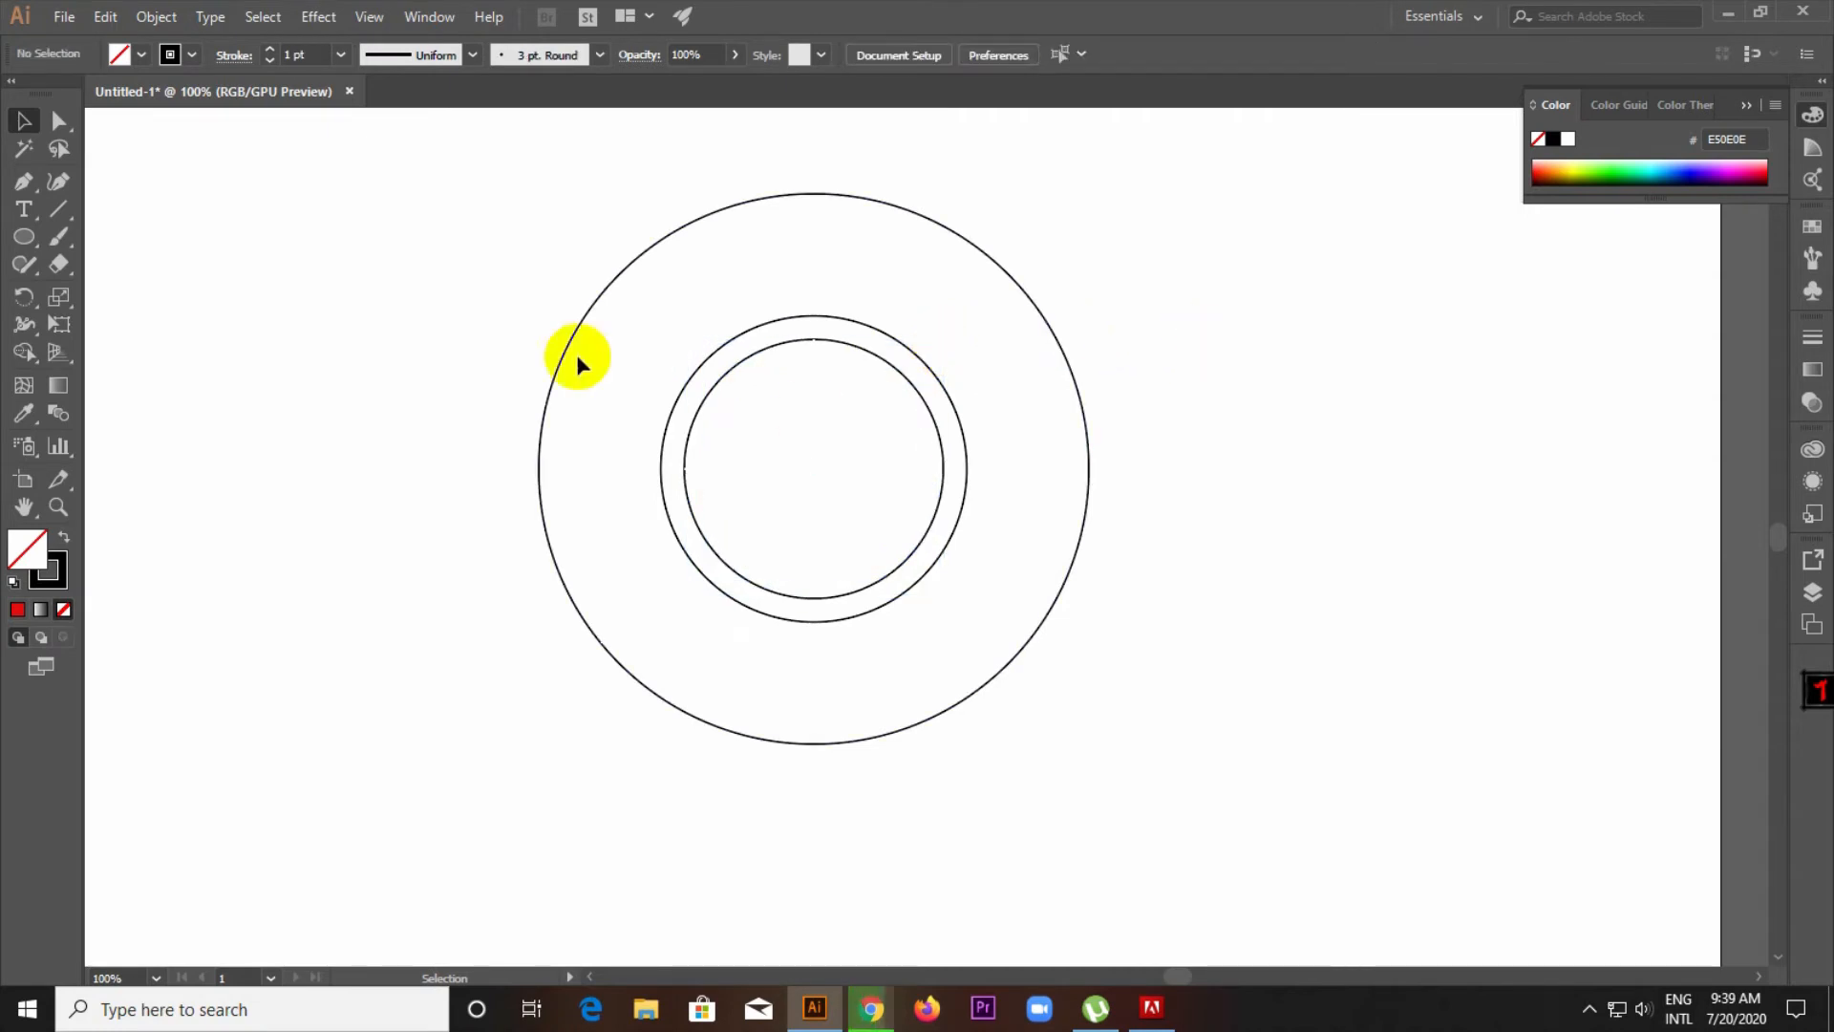
Remove the stroke from all three circles and fill them with red F40B0B.
drag(397, 204, 1143, 731)
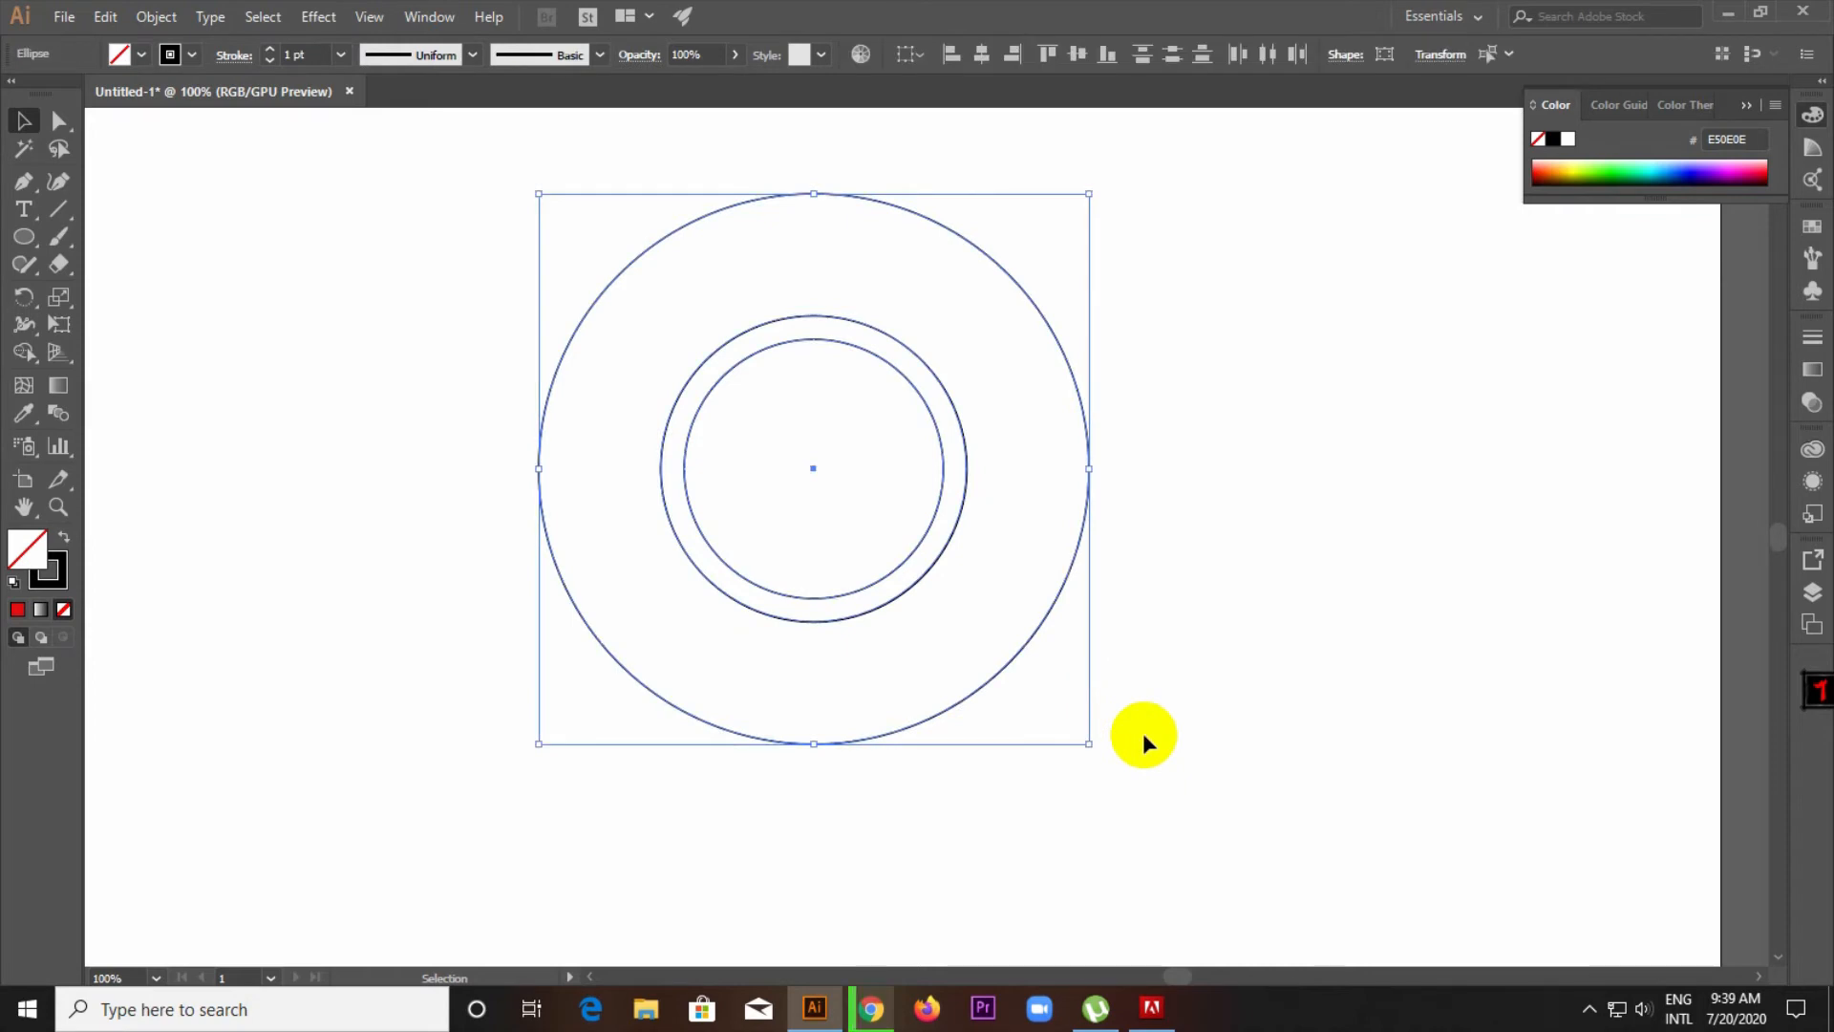
click(63, 610)
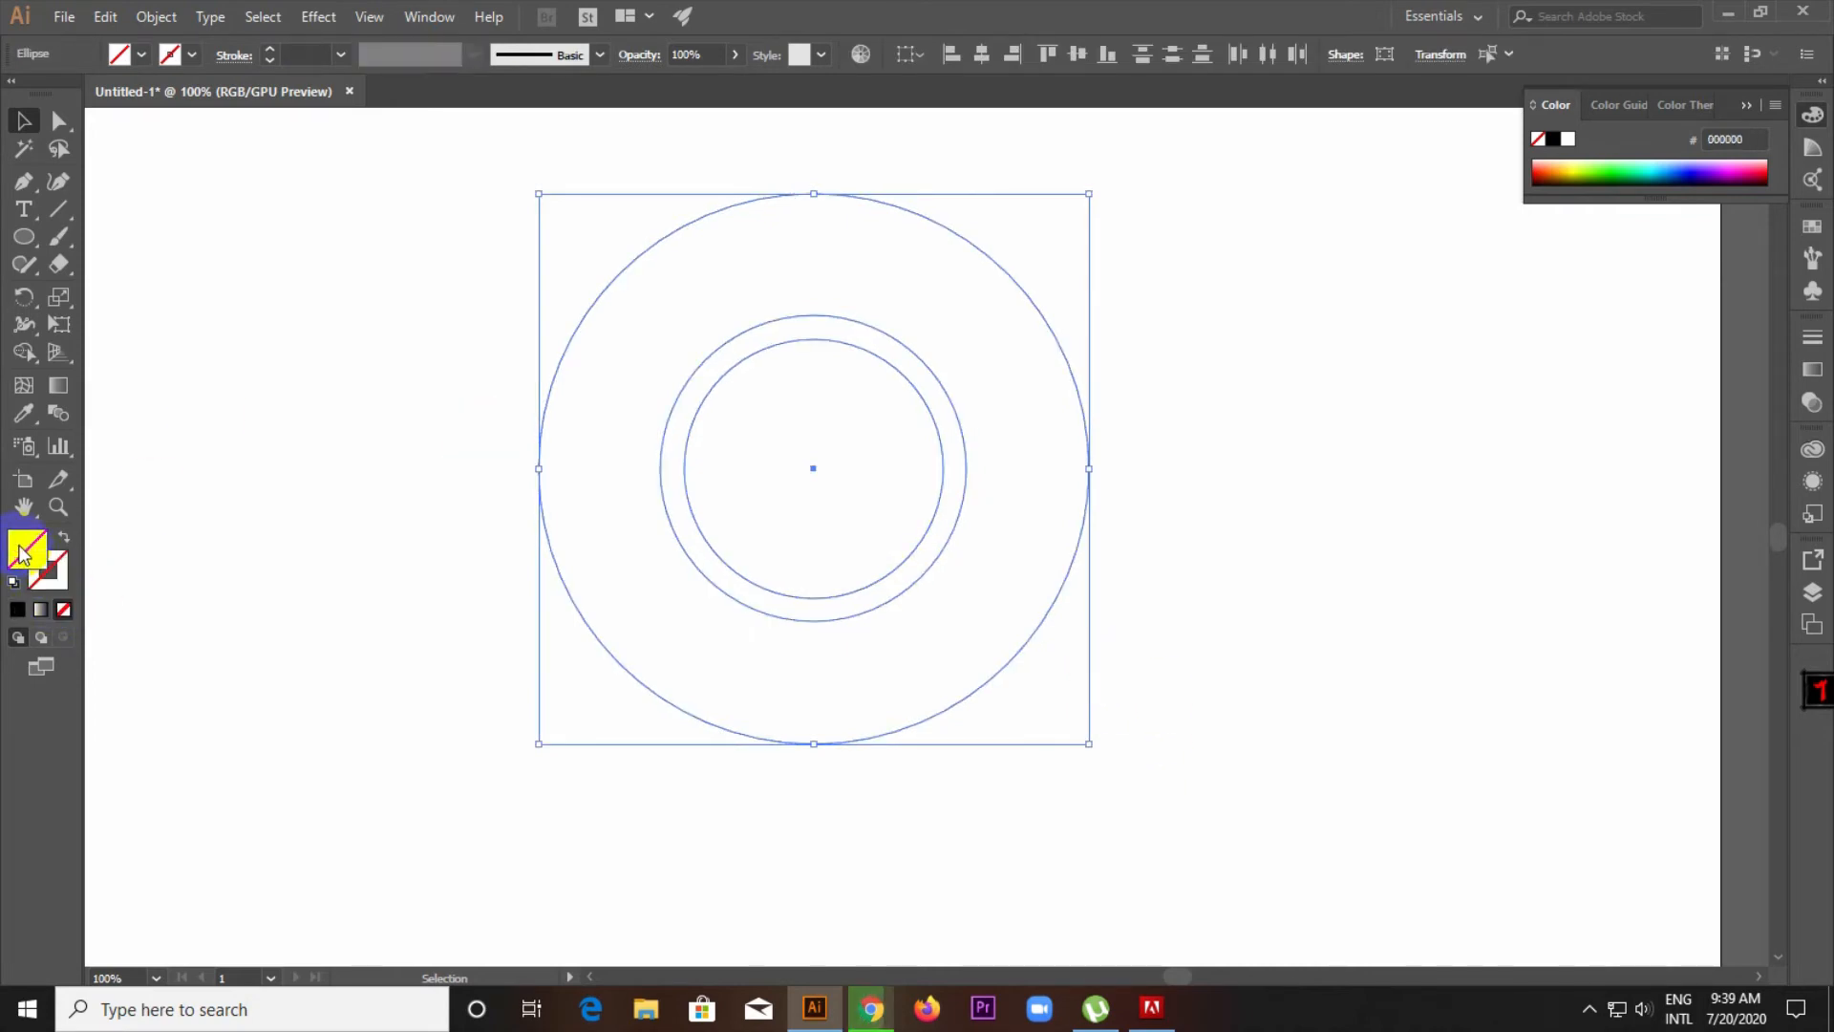
double_click(23, 552)
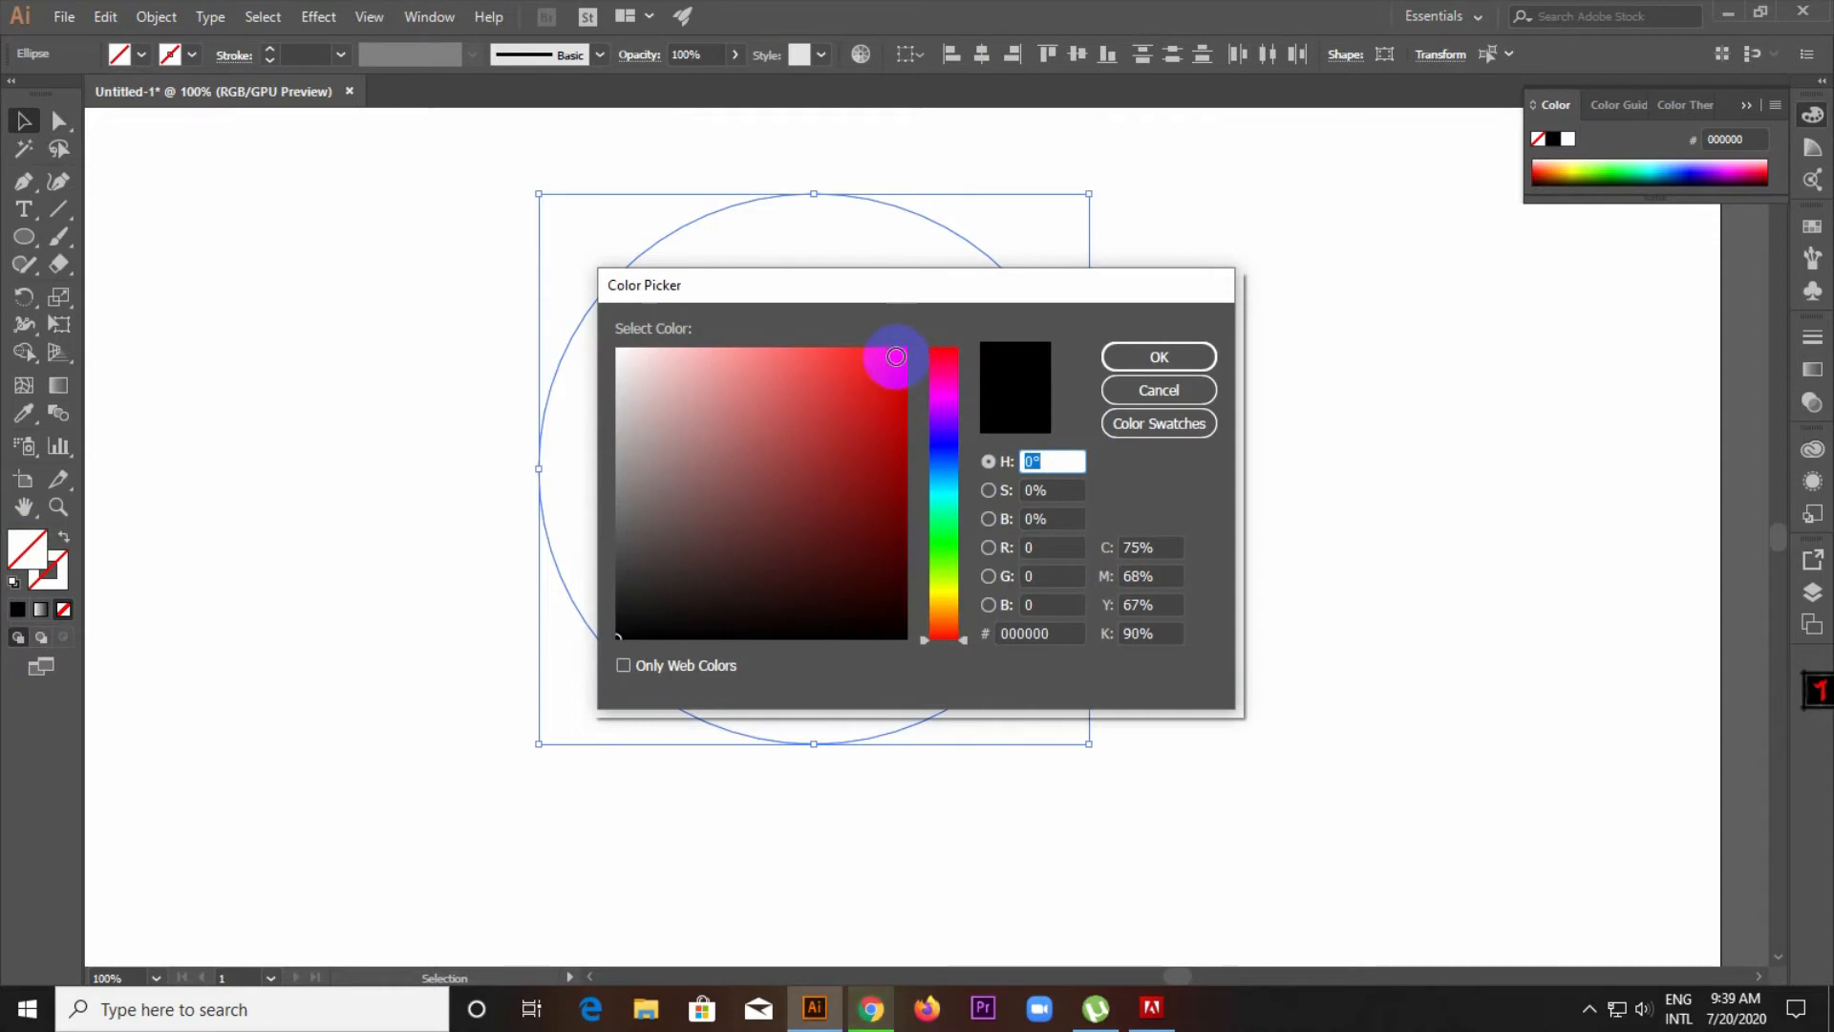
click(895, 356)
click(1146, 363)
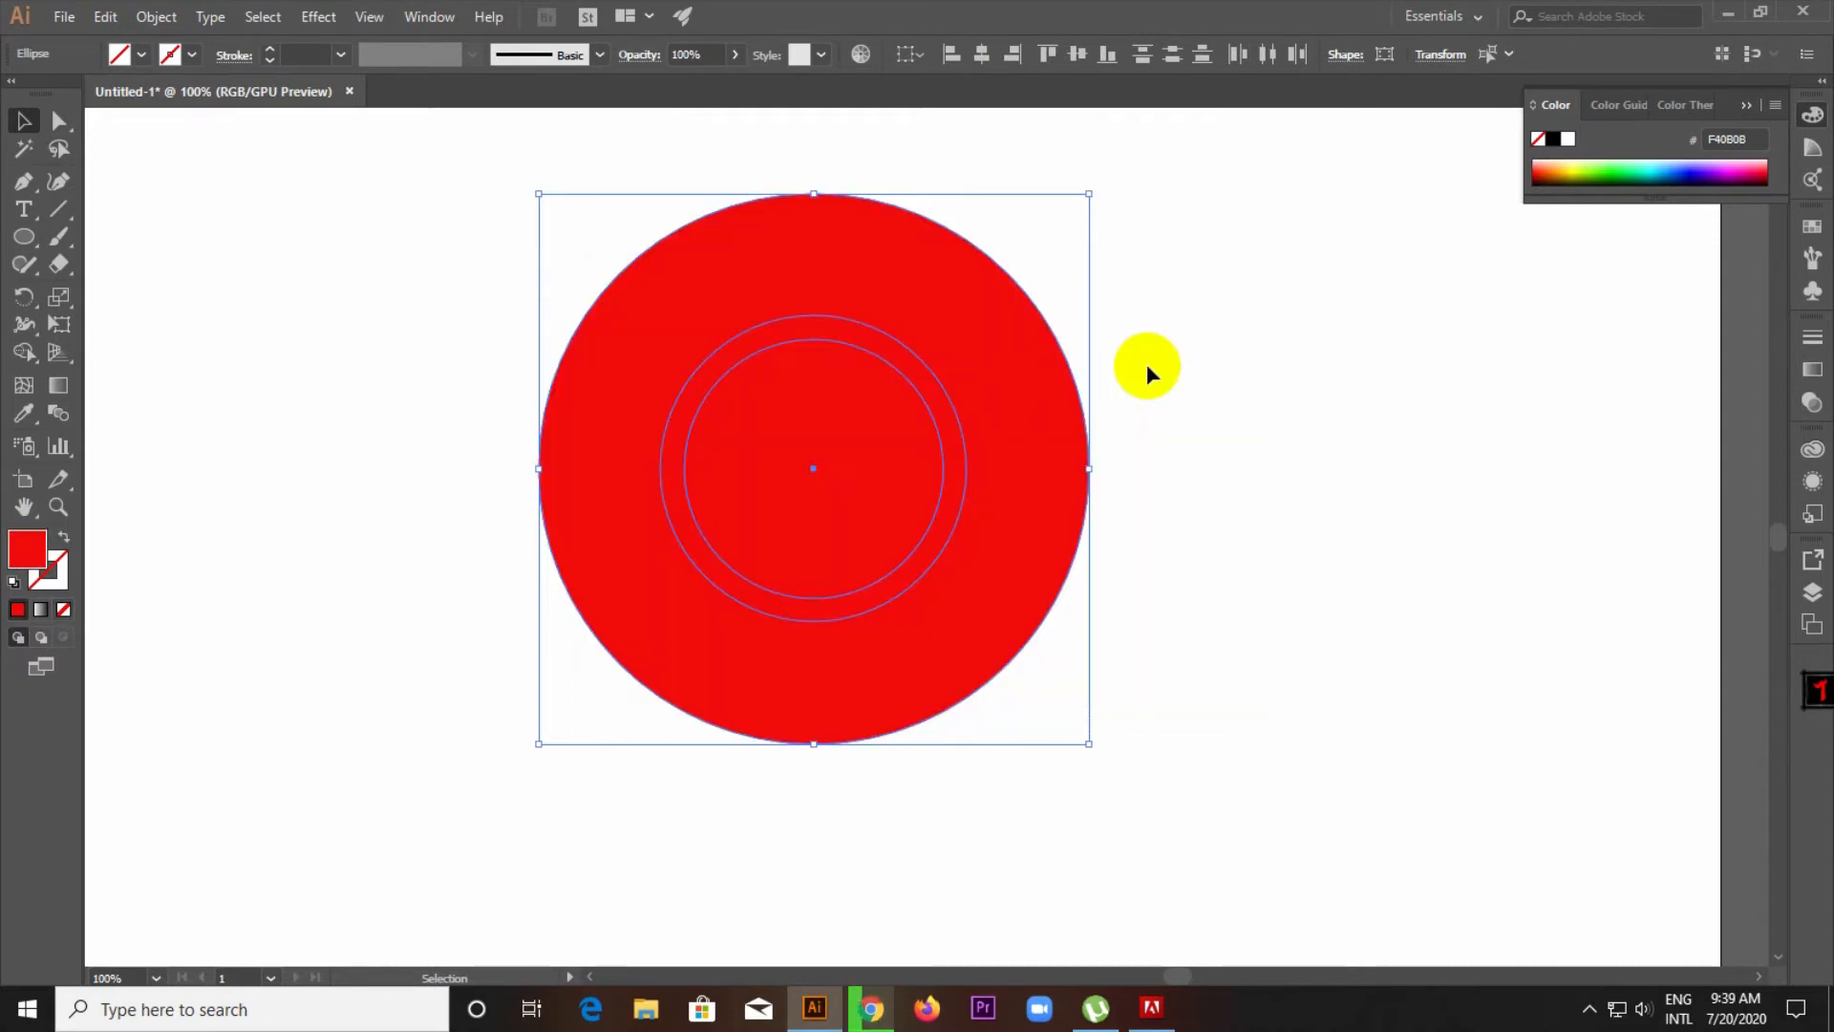
click(1218, 370)
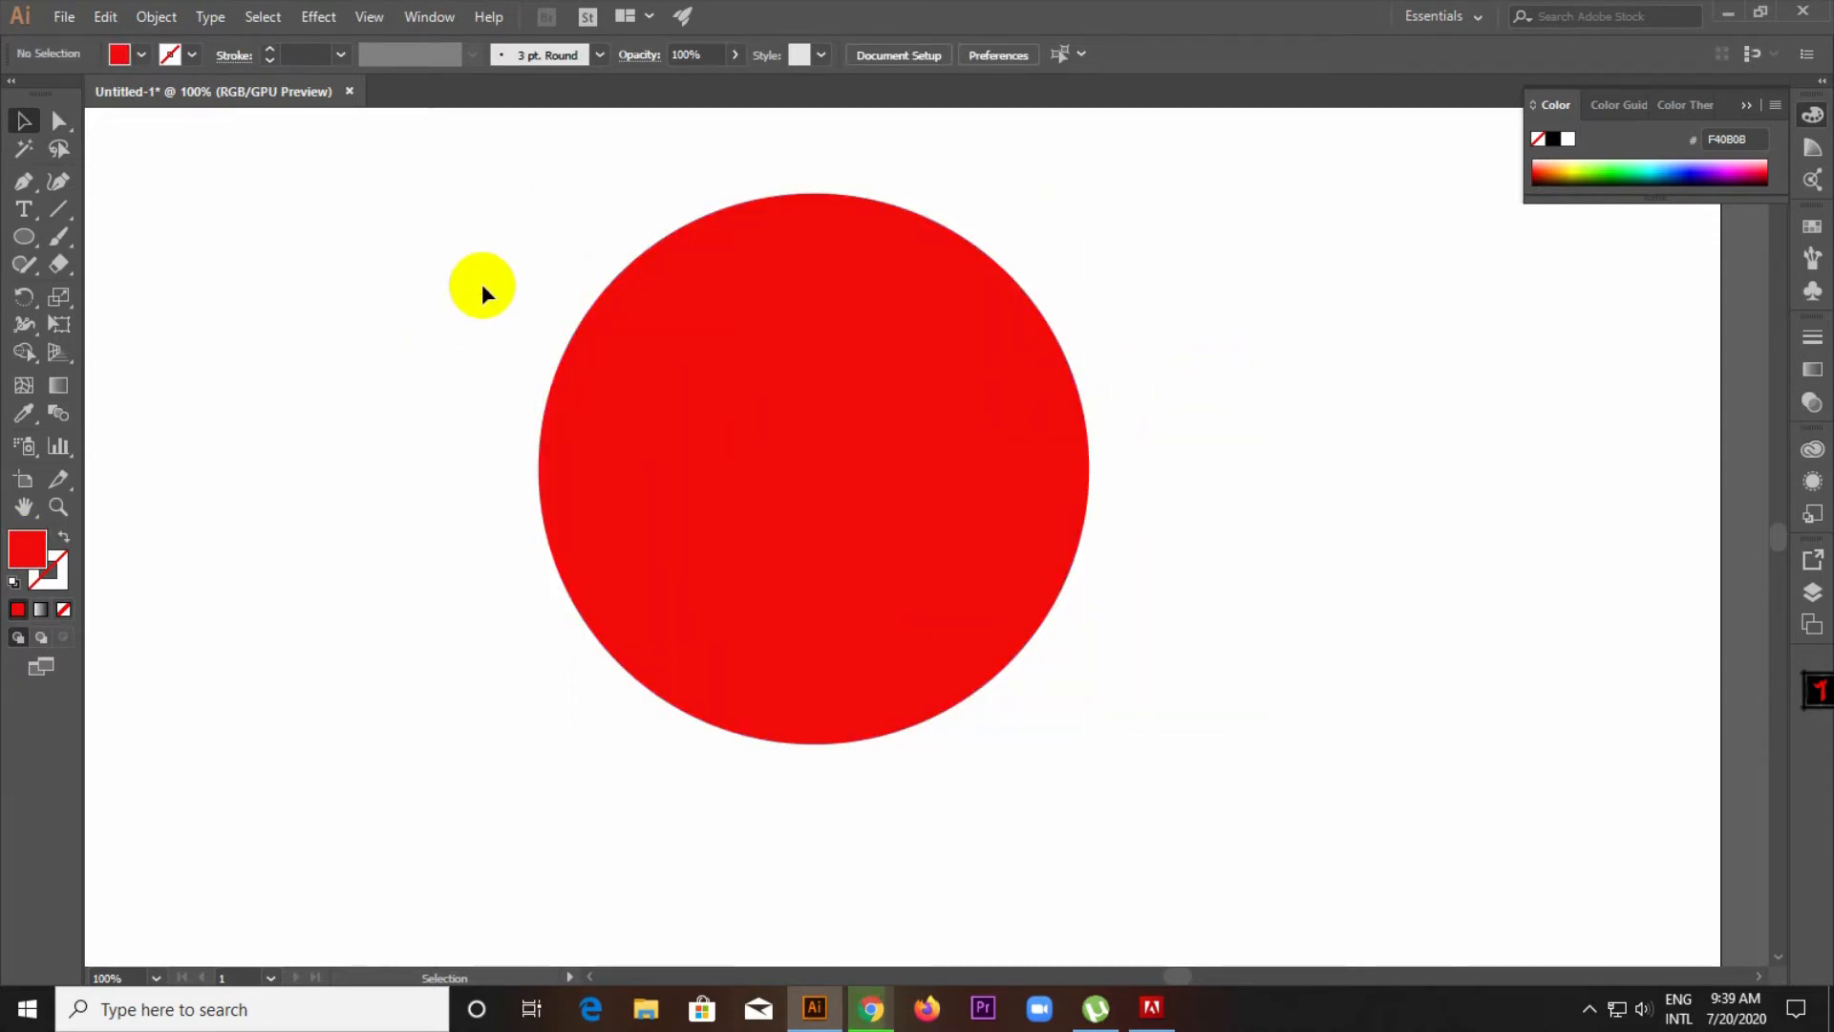
Split the three overlapping red circles into separate pieces with the Pathfinder Divide operation.
drag(697, 430, 1108, 673)
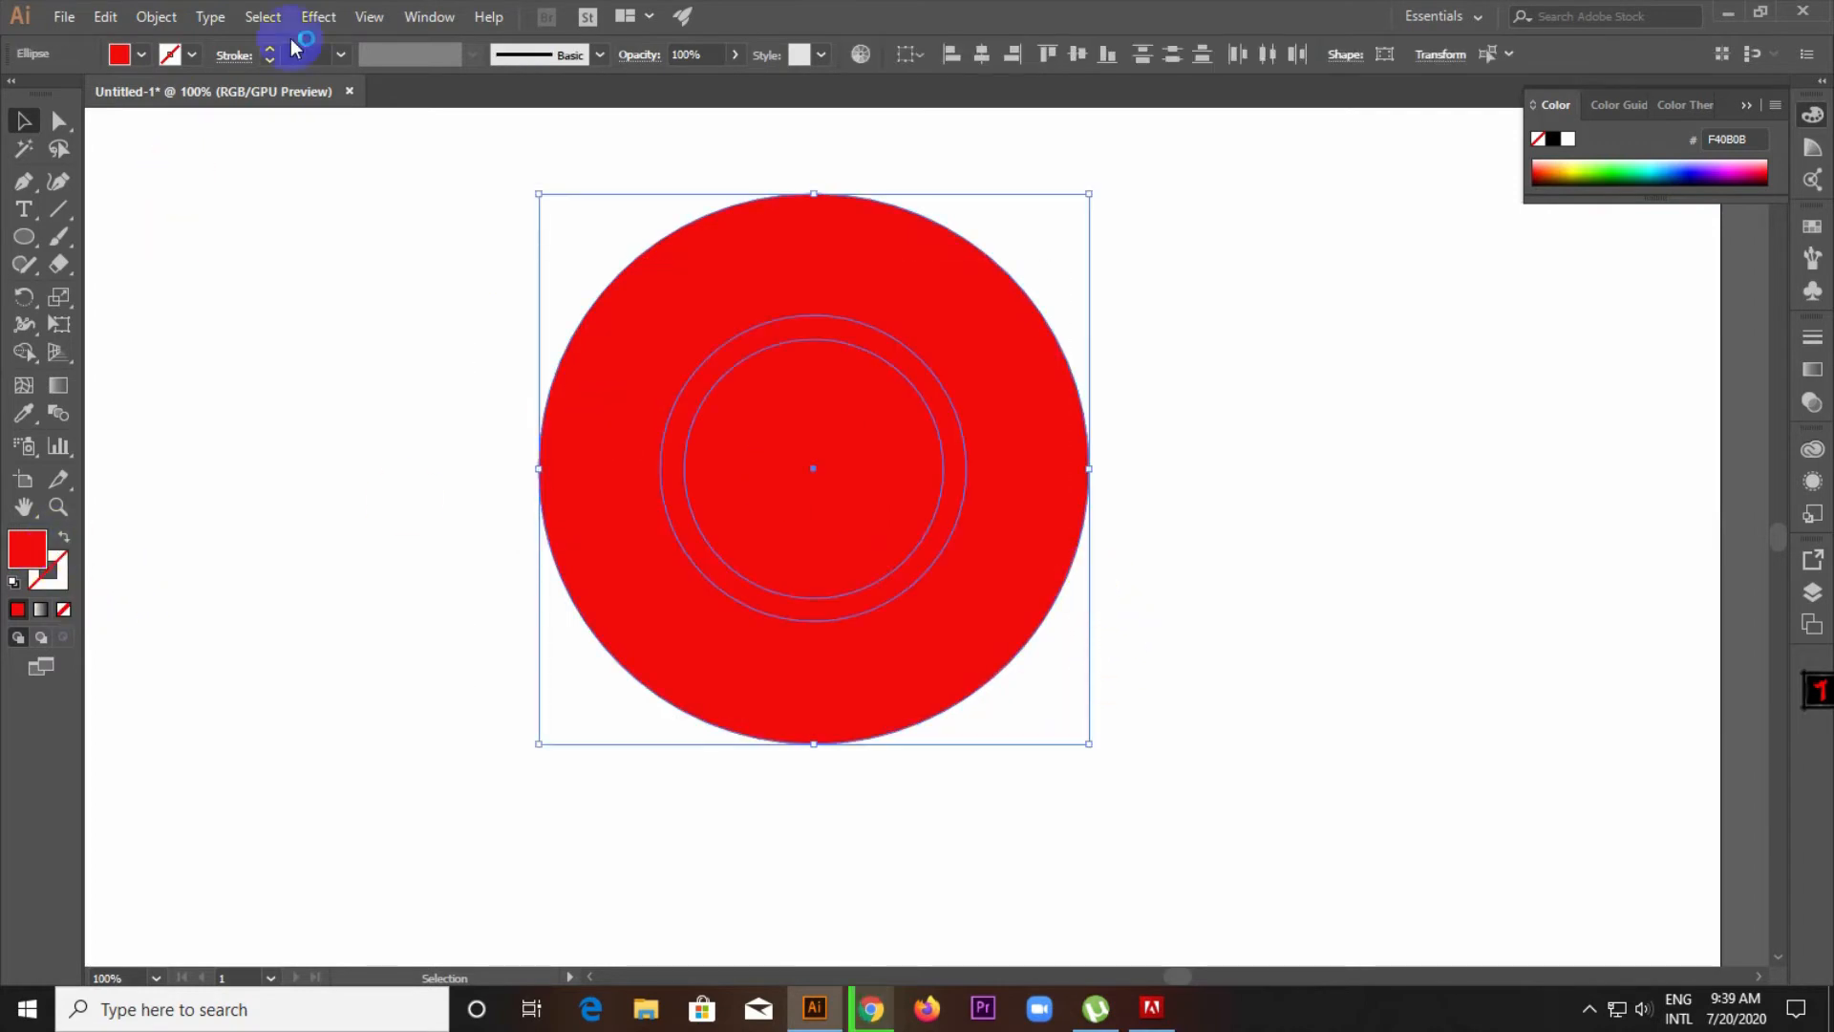
click(414, 23)
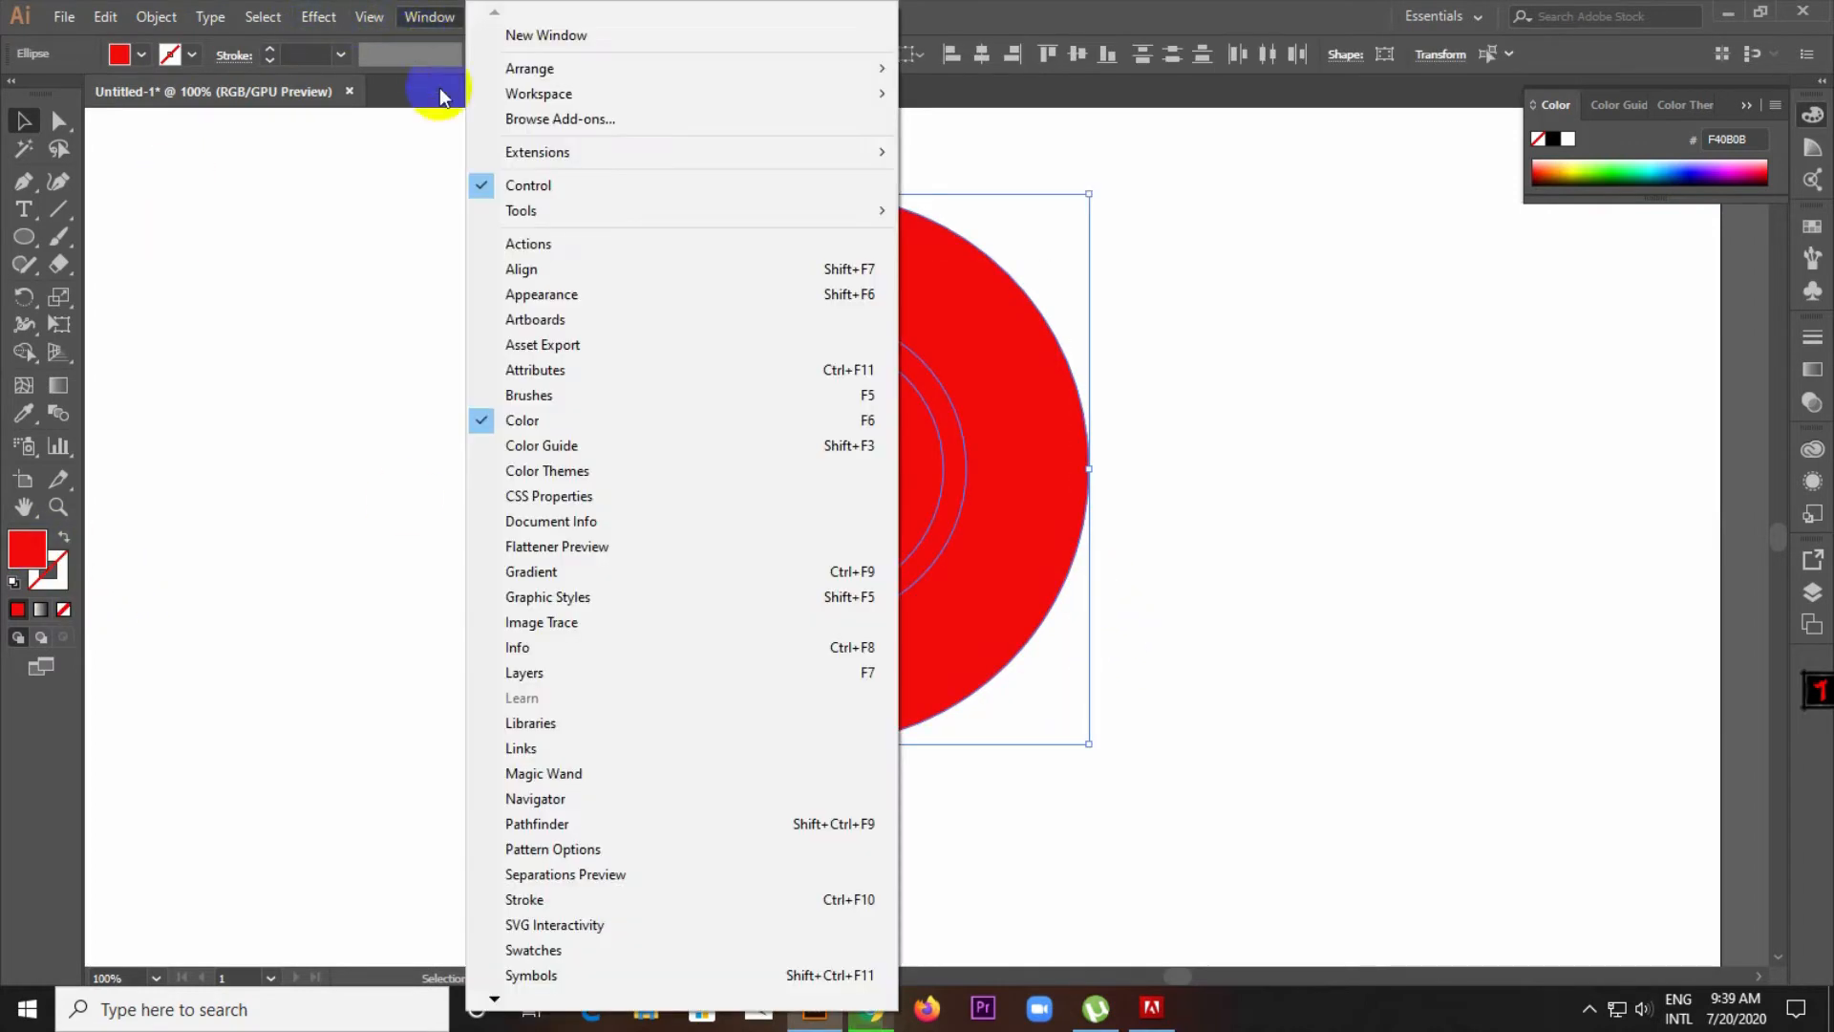
click(554, 831)
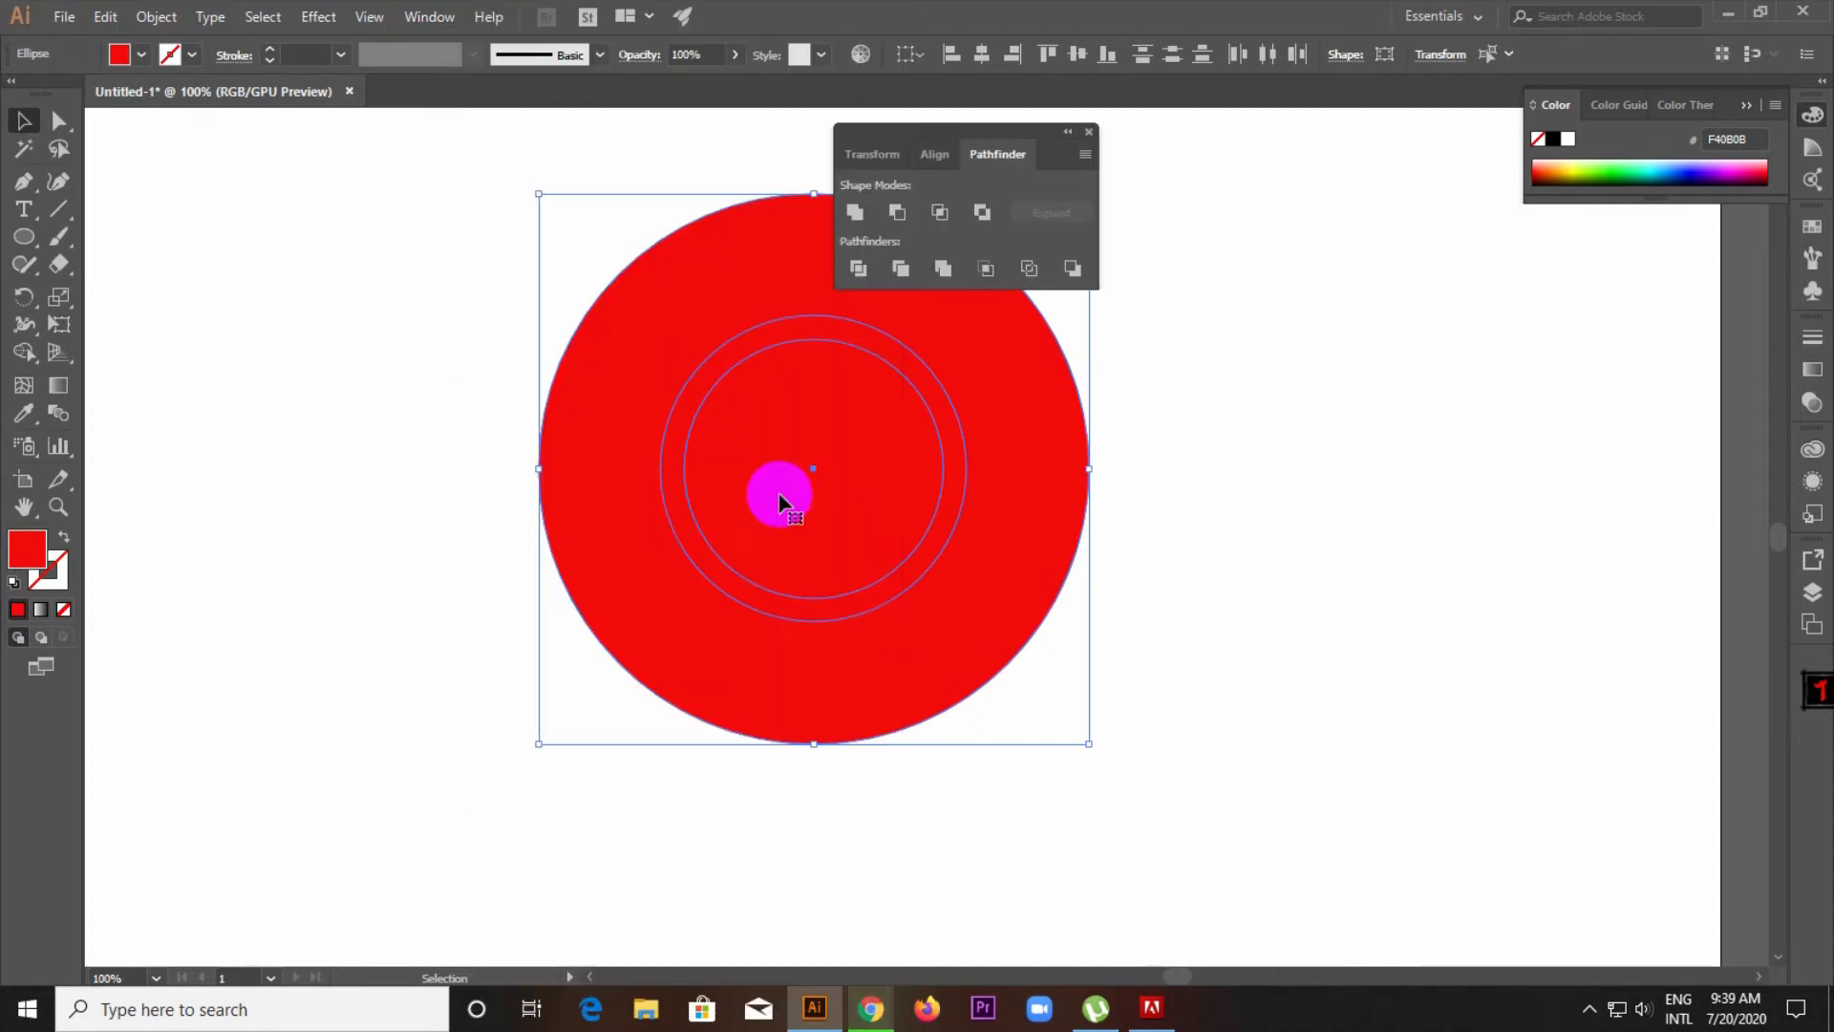
drag(941, 138, 137, 781)
click(52, 910)
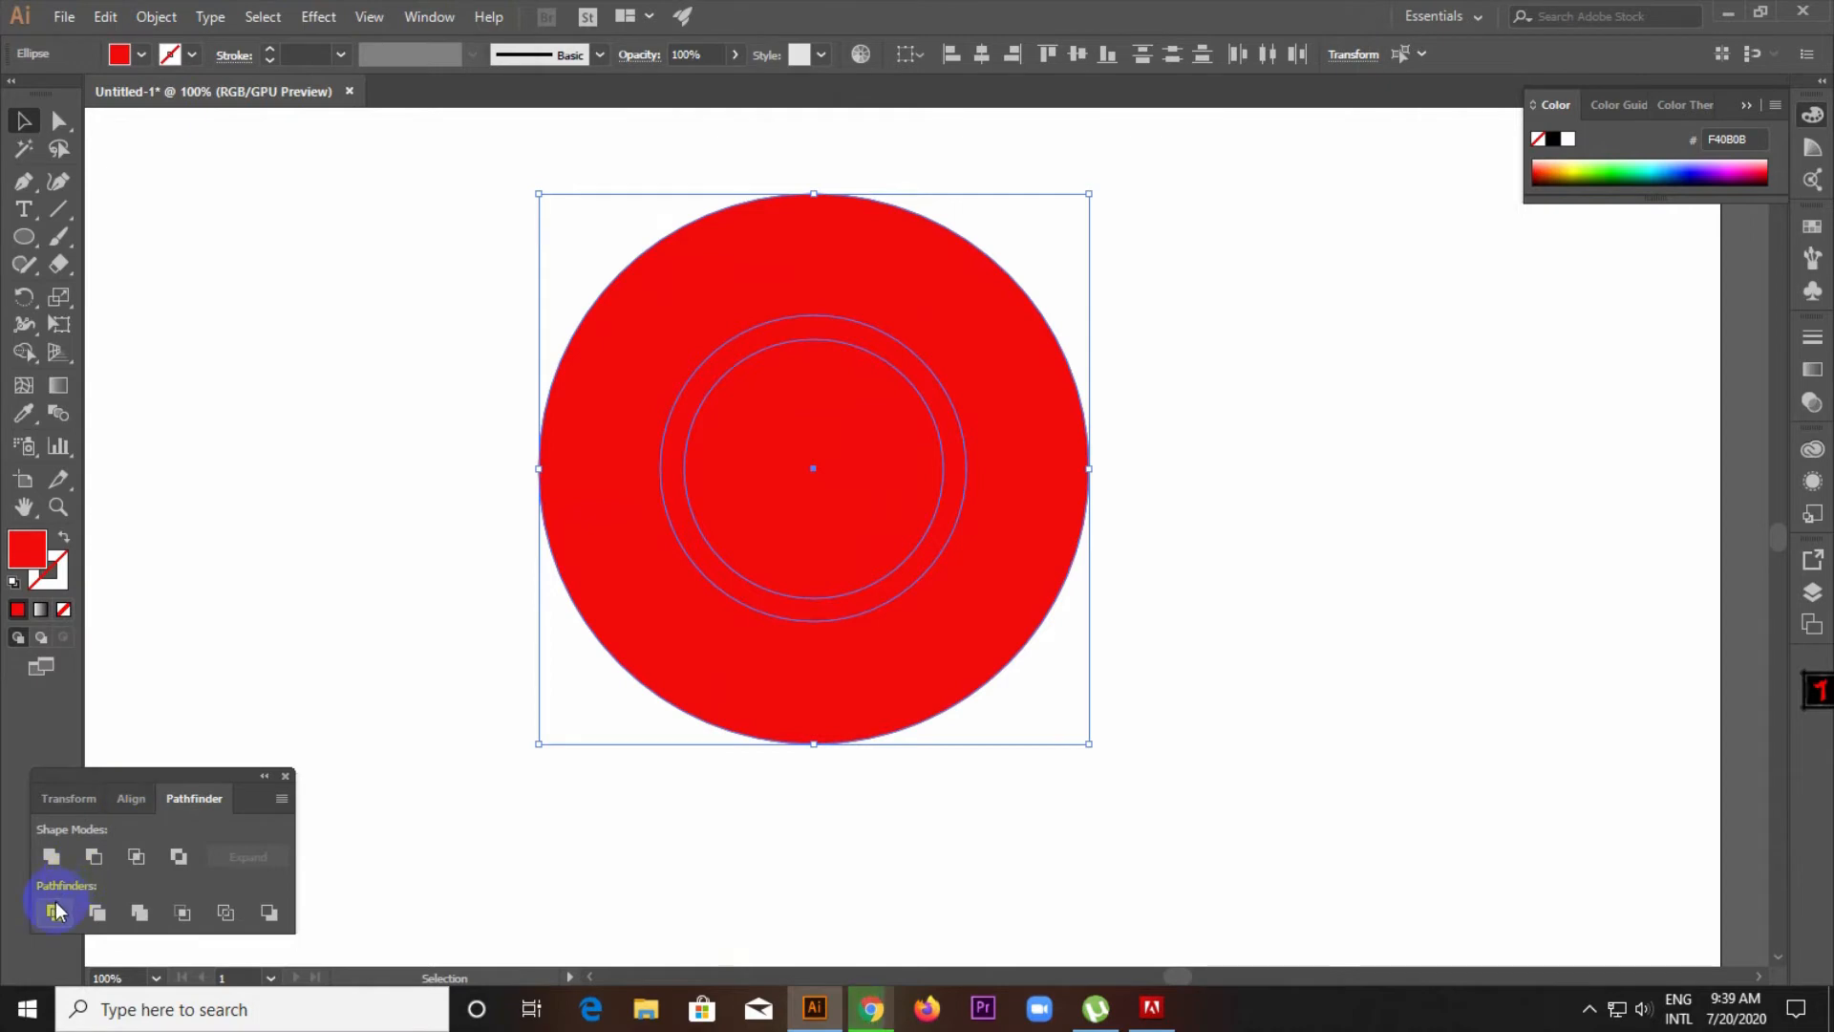
Ungroup the divided circles and delete the narrow ring between the inner disc and the outer ring.
right_click(752, 494)
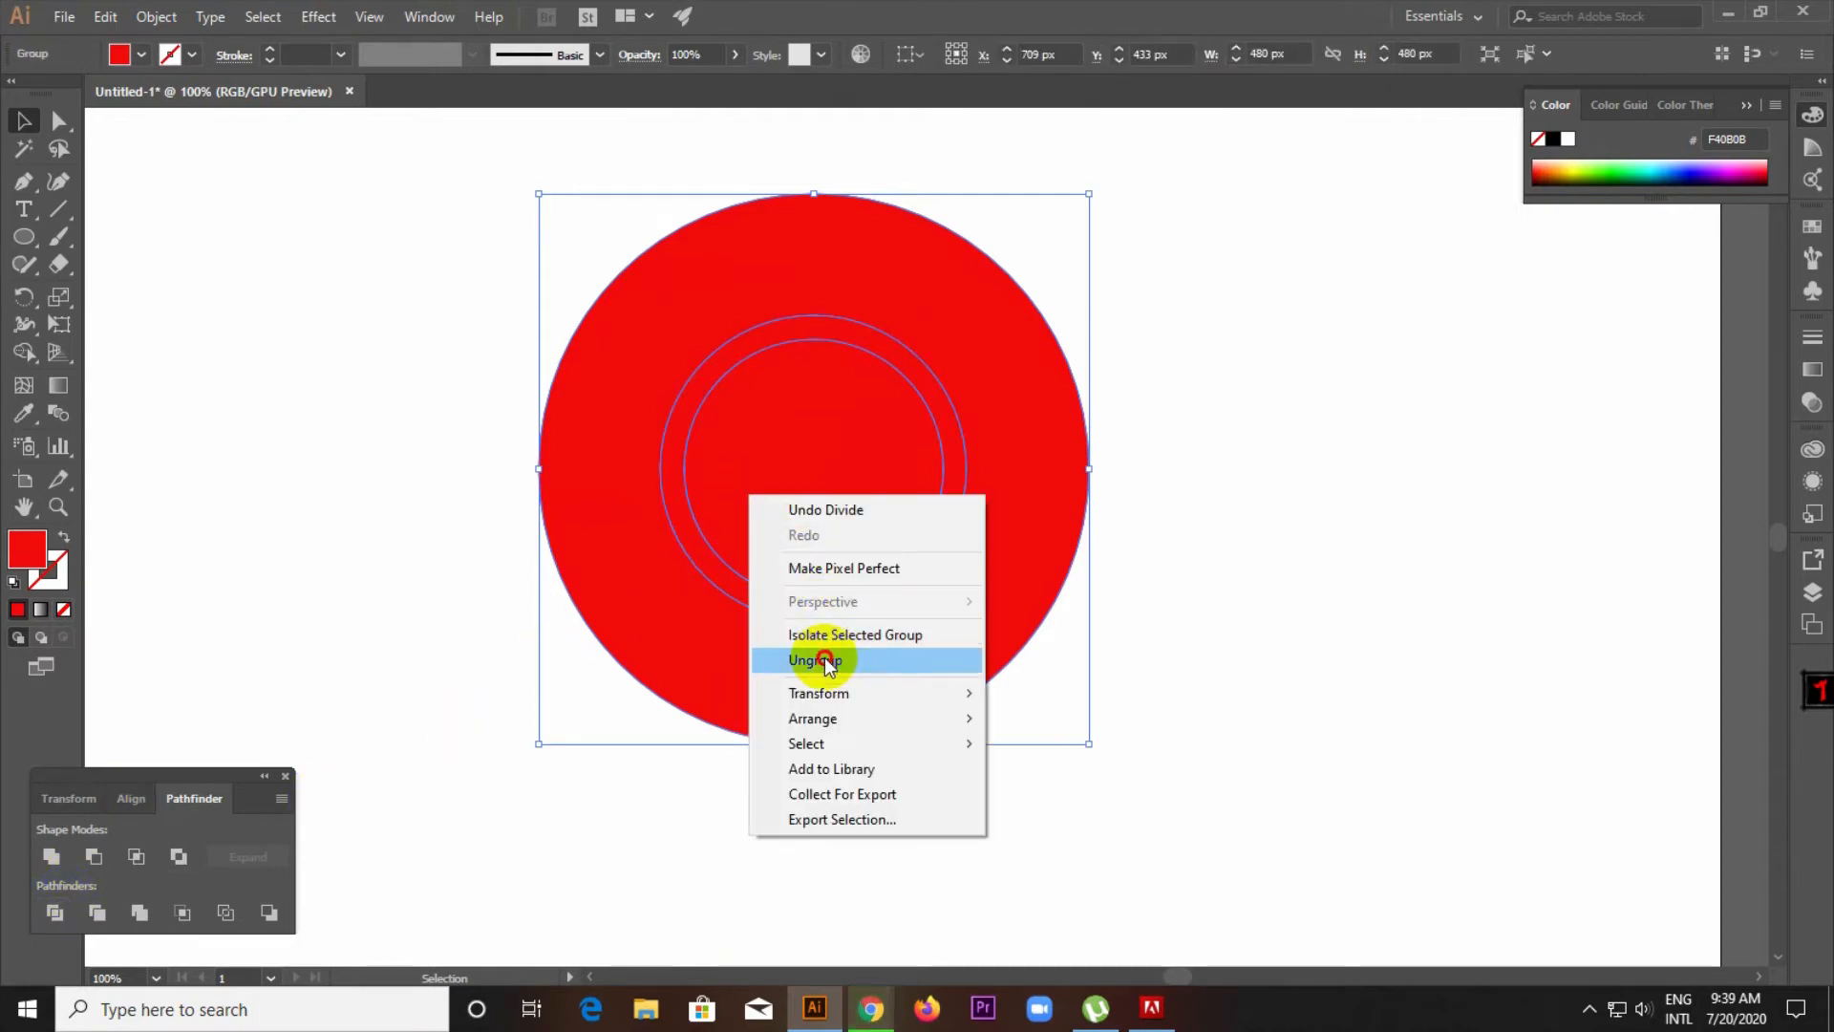
click(817, 659)
click(1191, 655)
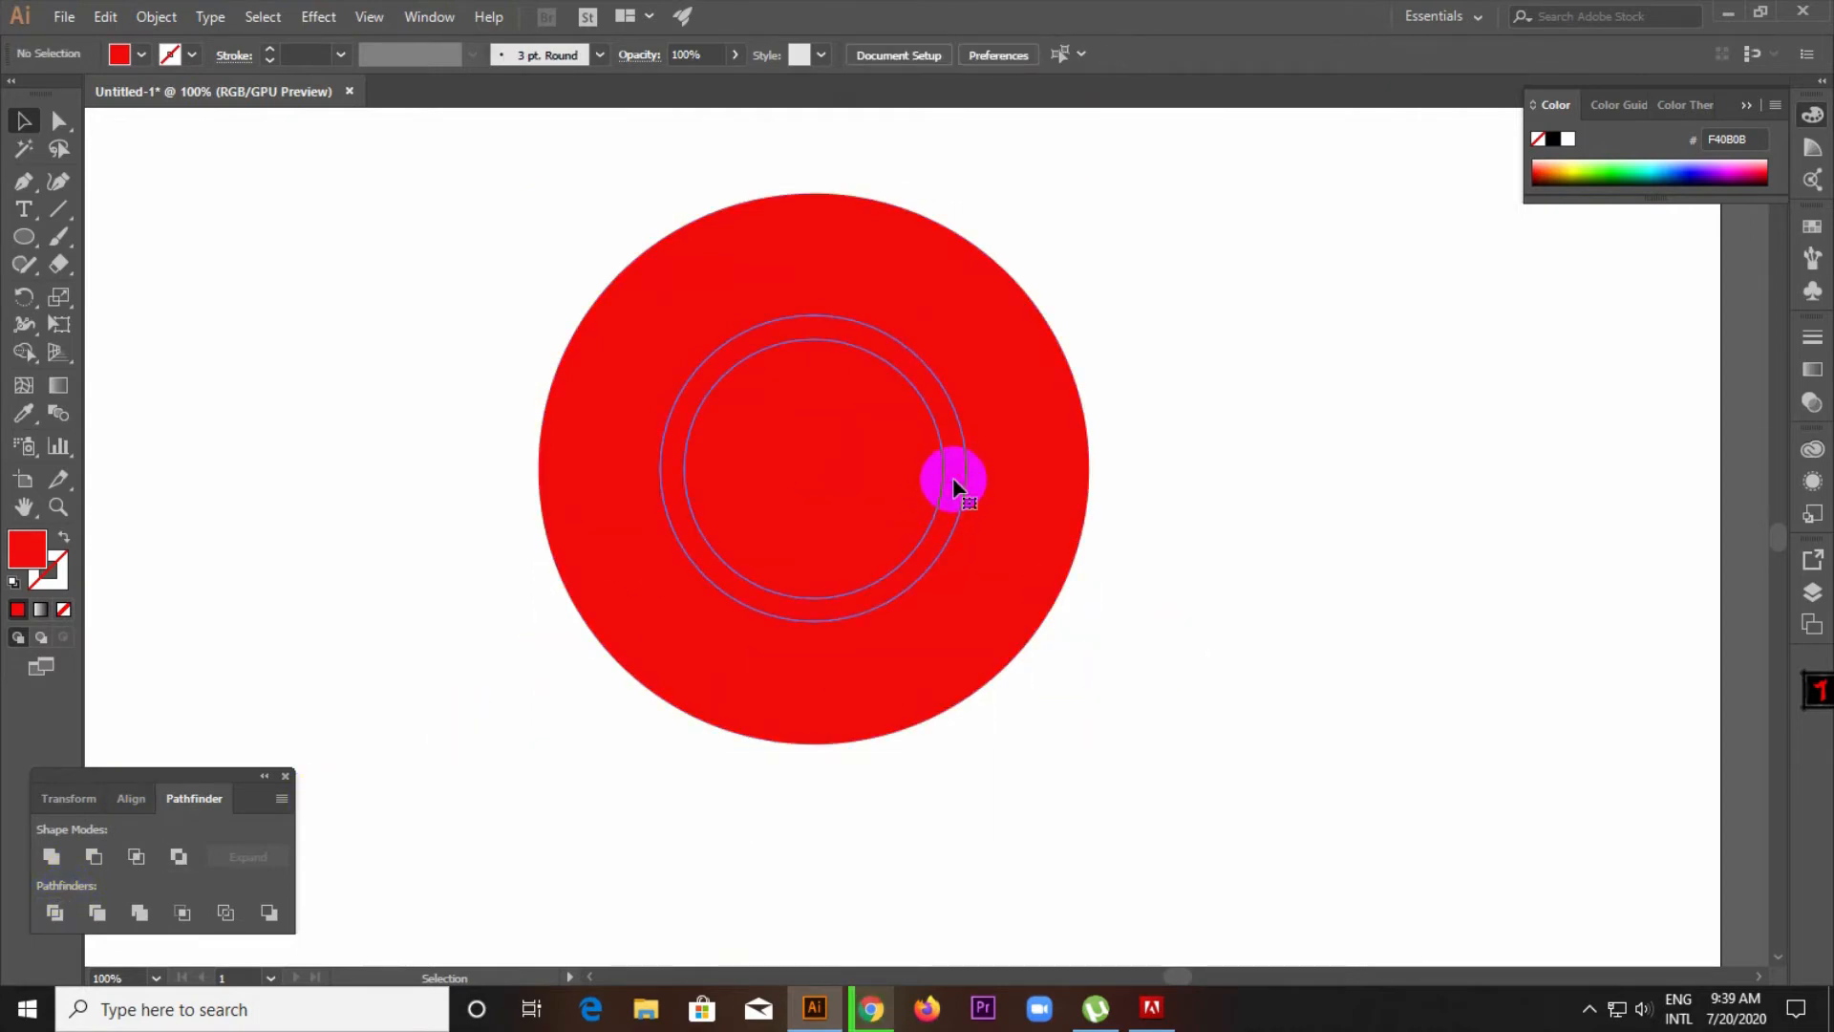
click(953, 488)
key(Delete)
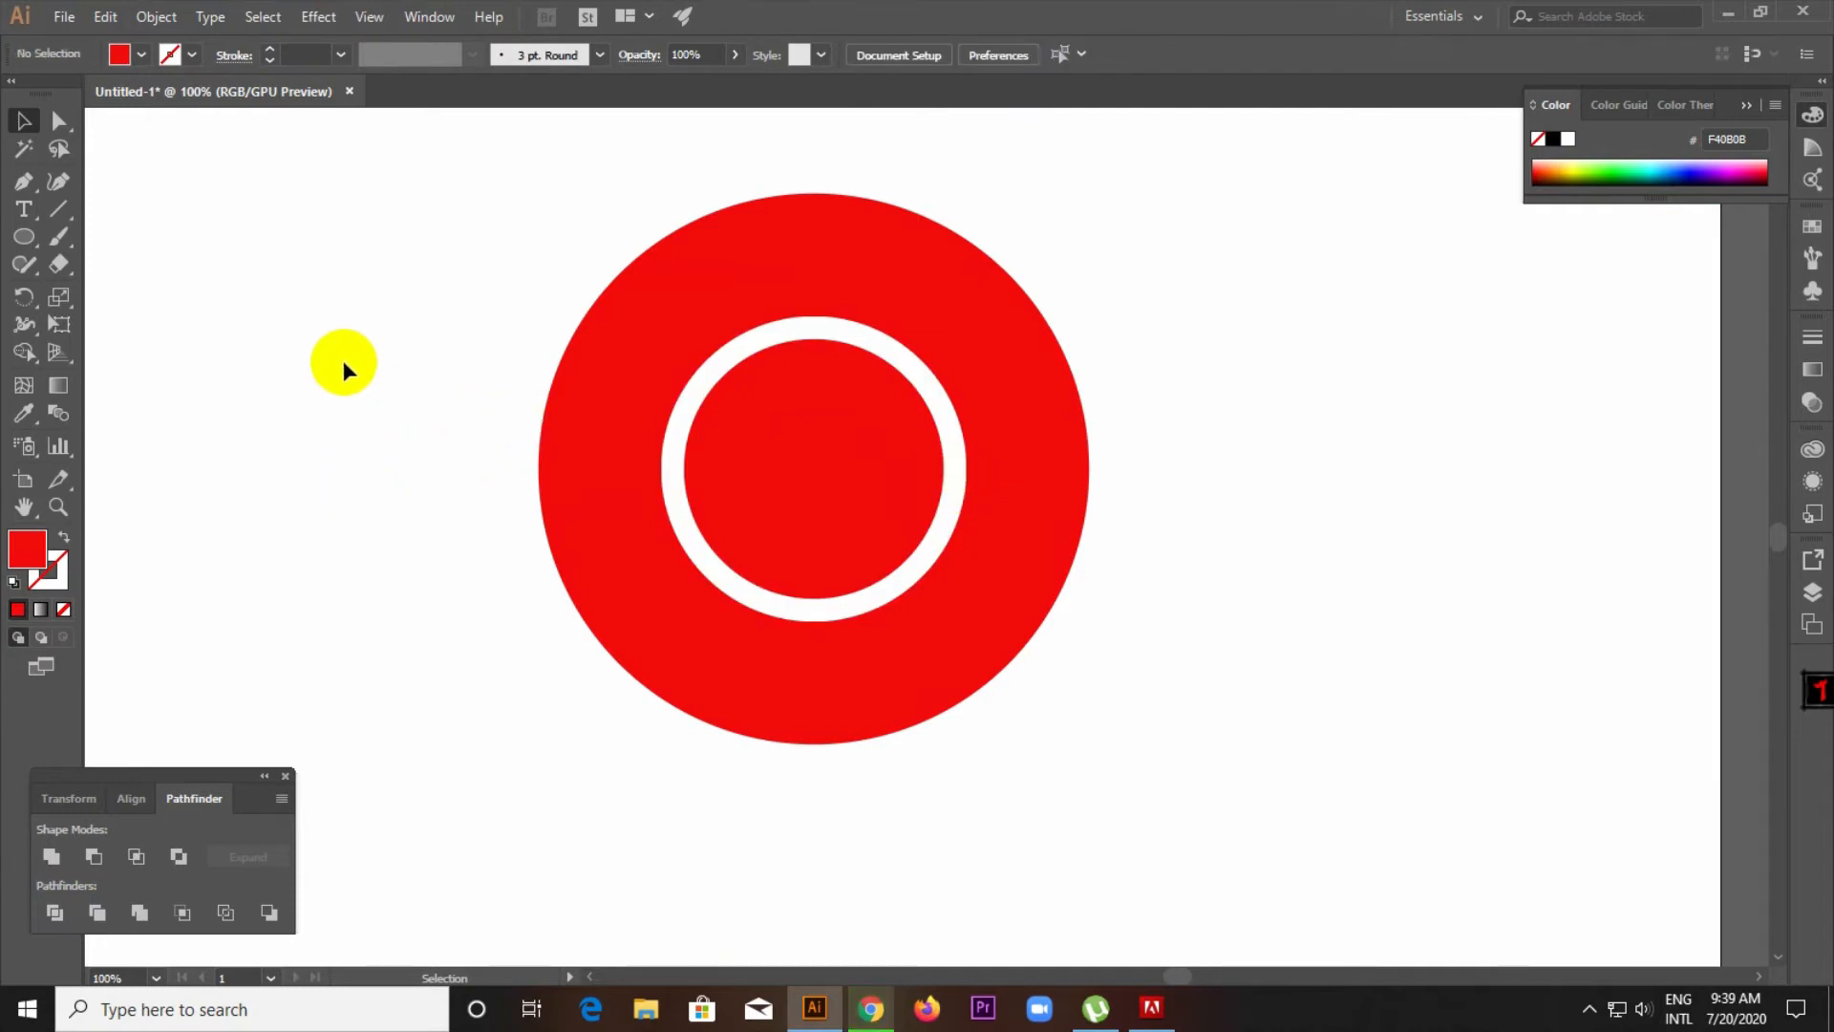
Draw a vertical line about 547 px long and a horizontal line about 632 px long across the circles near their centre.
click(72, 220)
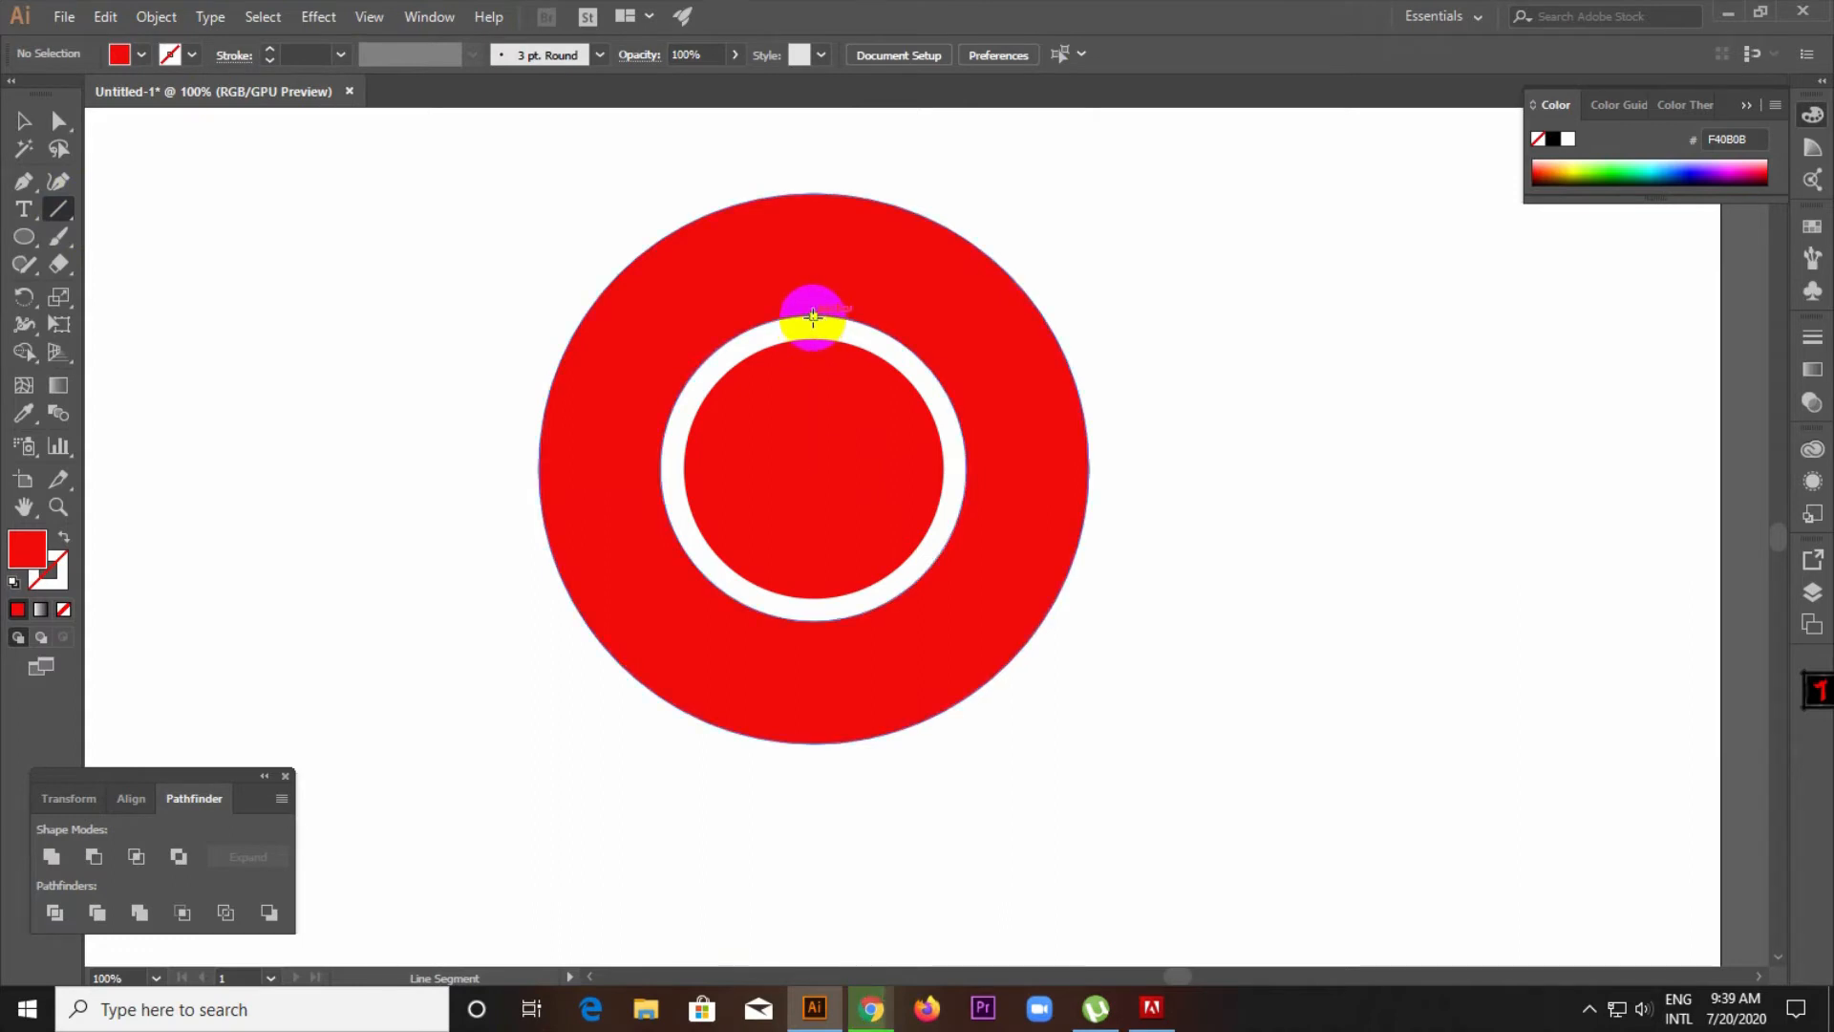
drag(813, 316, 813, 795)
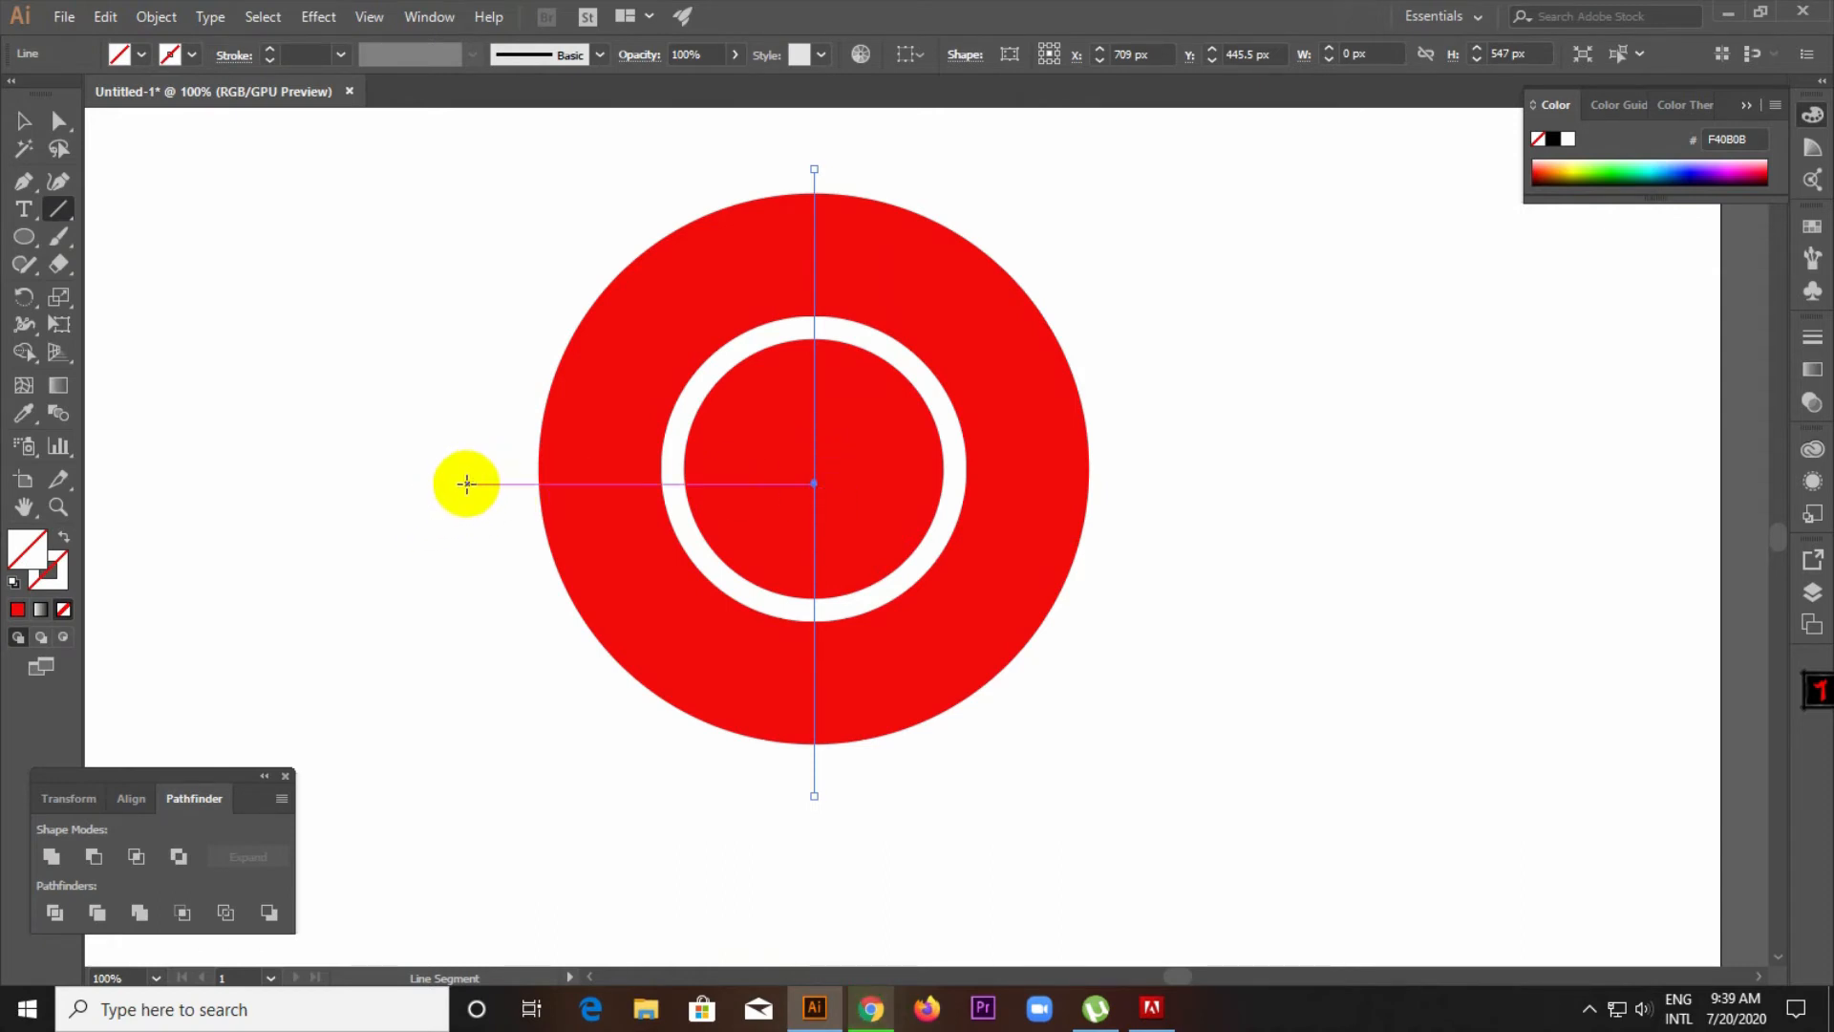
drag(466, 483, 1190, 469)
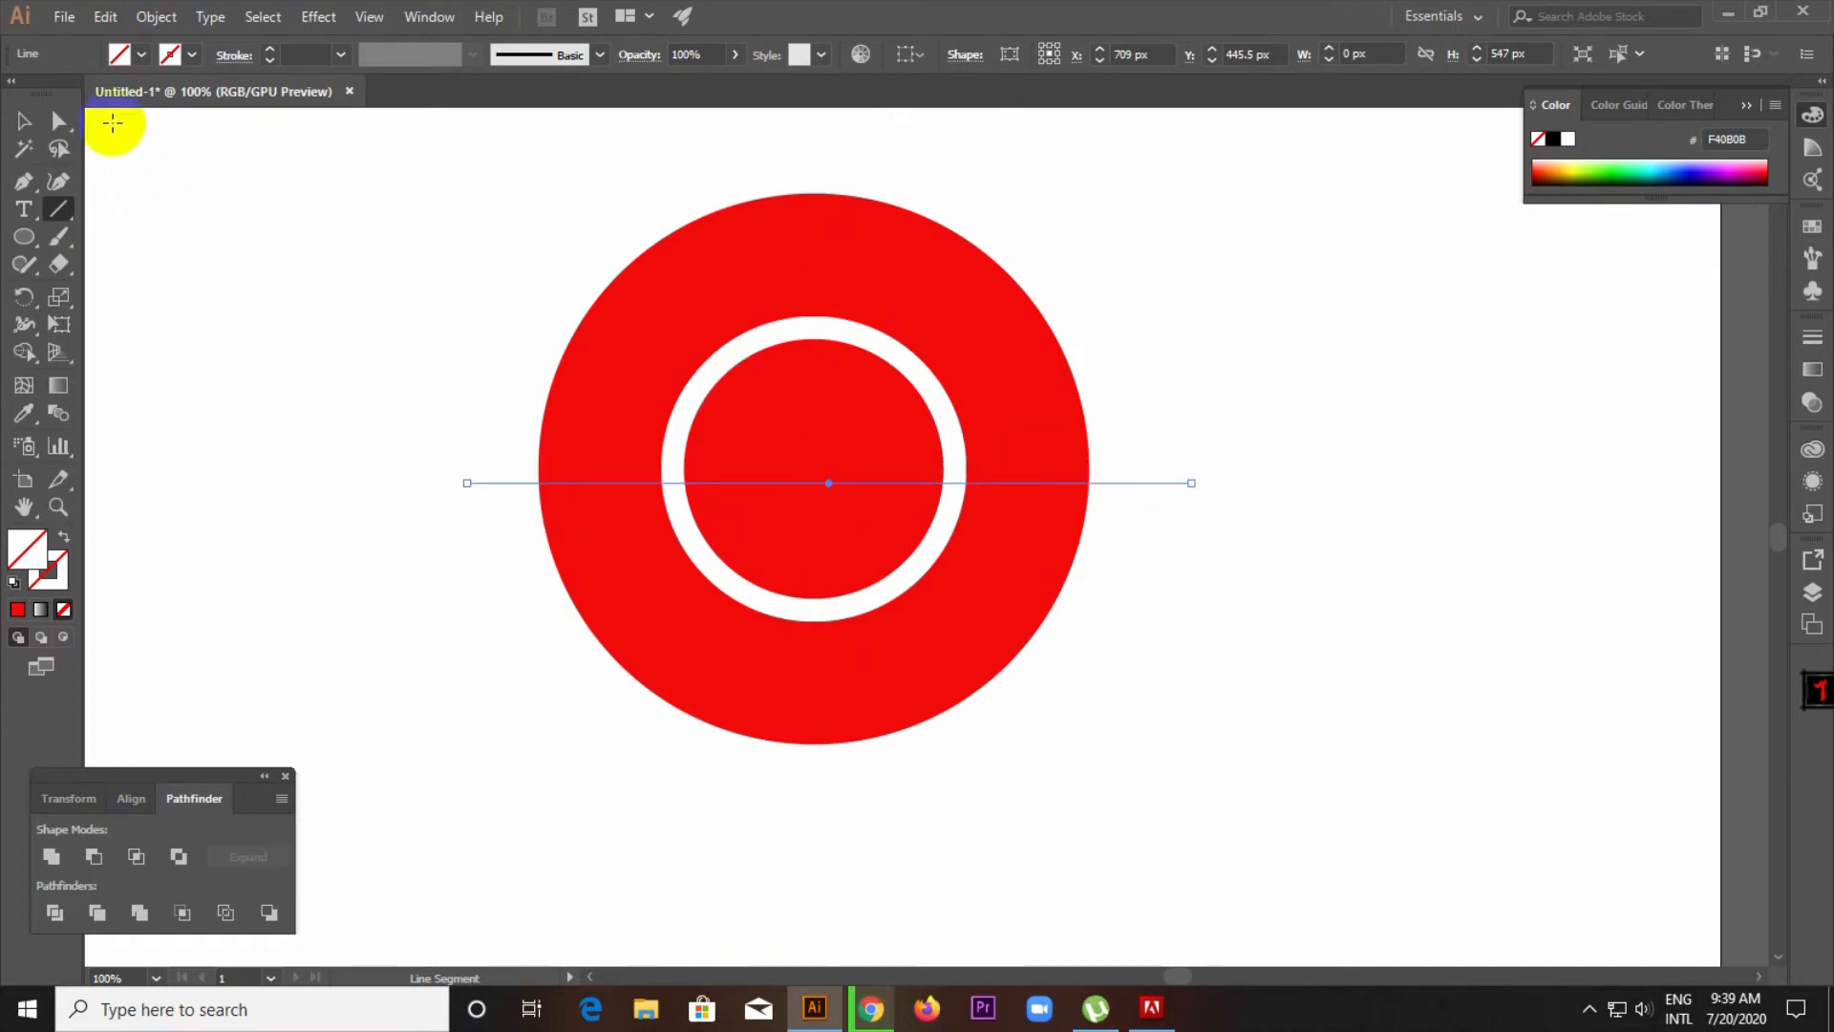
click(24, 120)
click(372, 432)
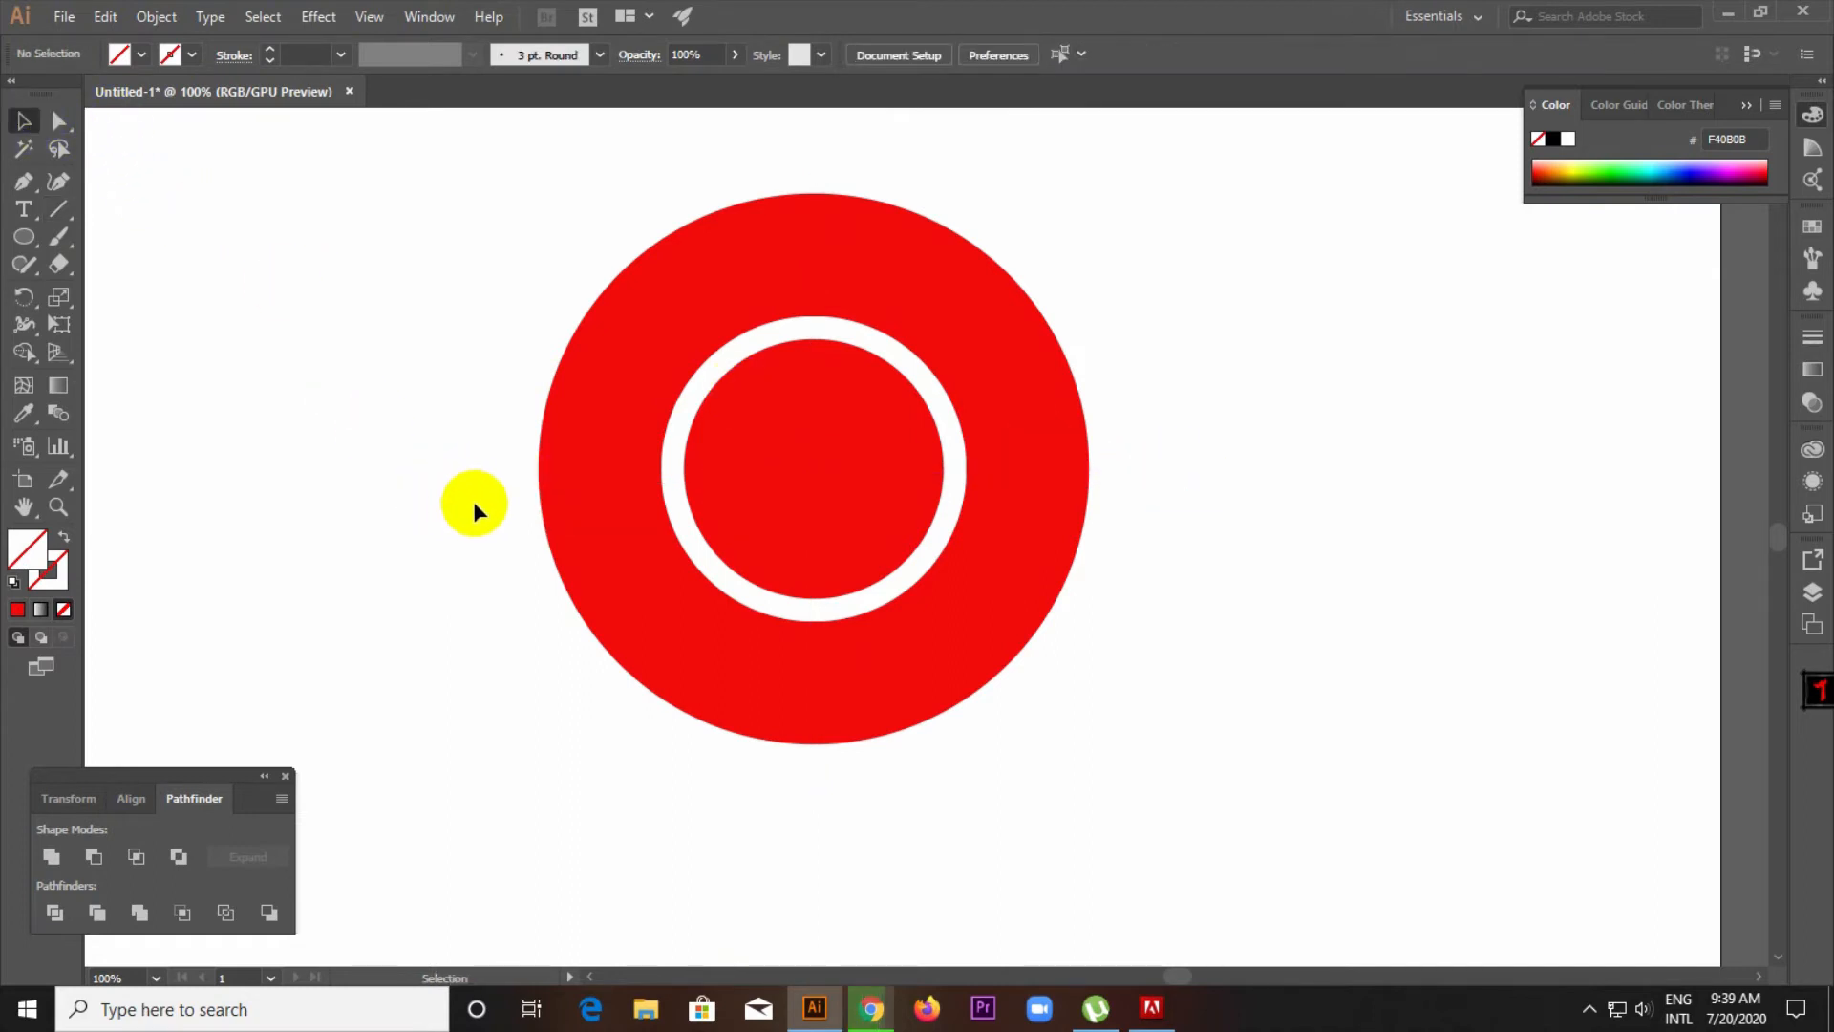
Align both lines and the circle pieces to their common horizontal and vertical centres.
drag(364, 254, 1337, 654)
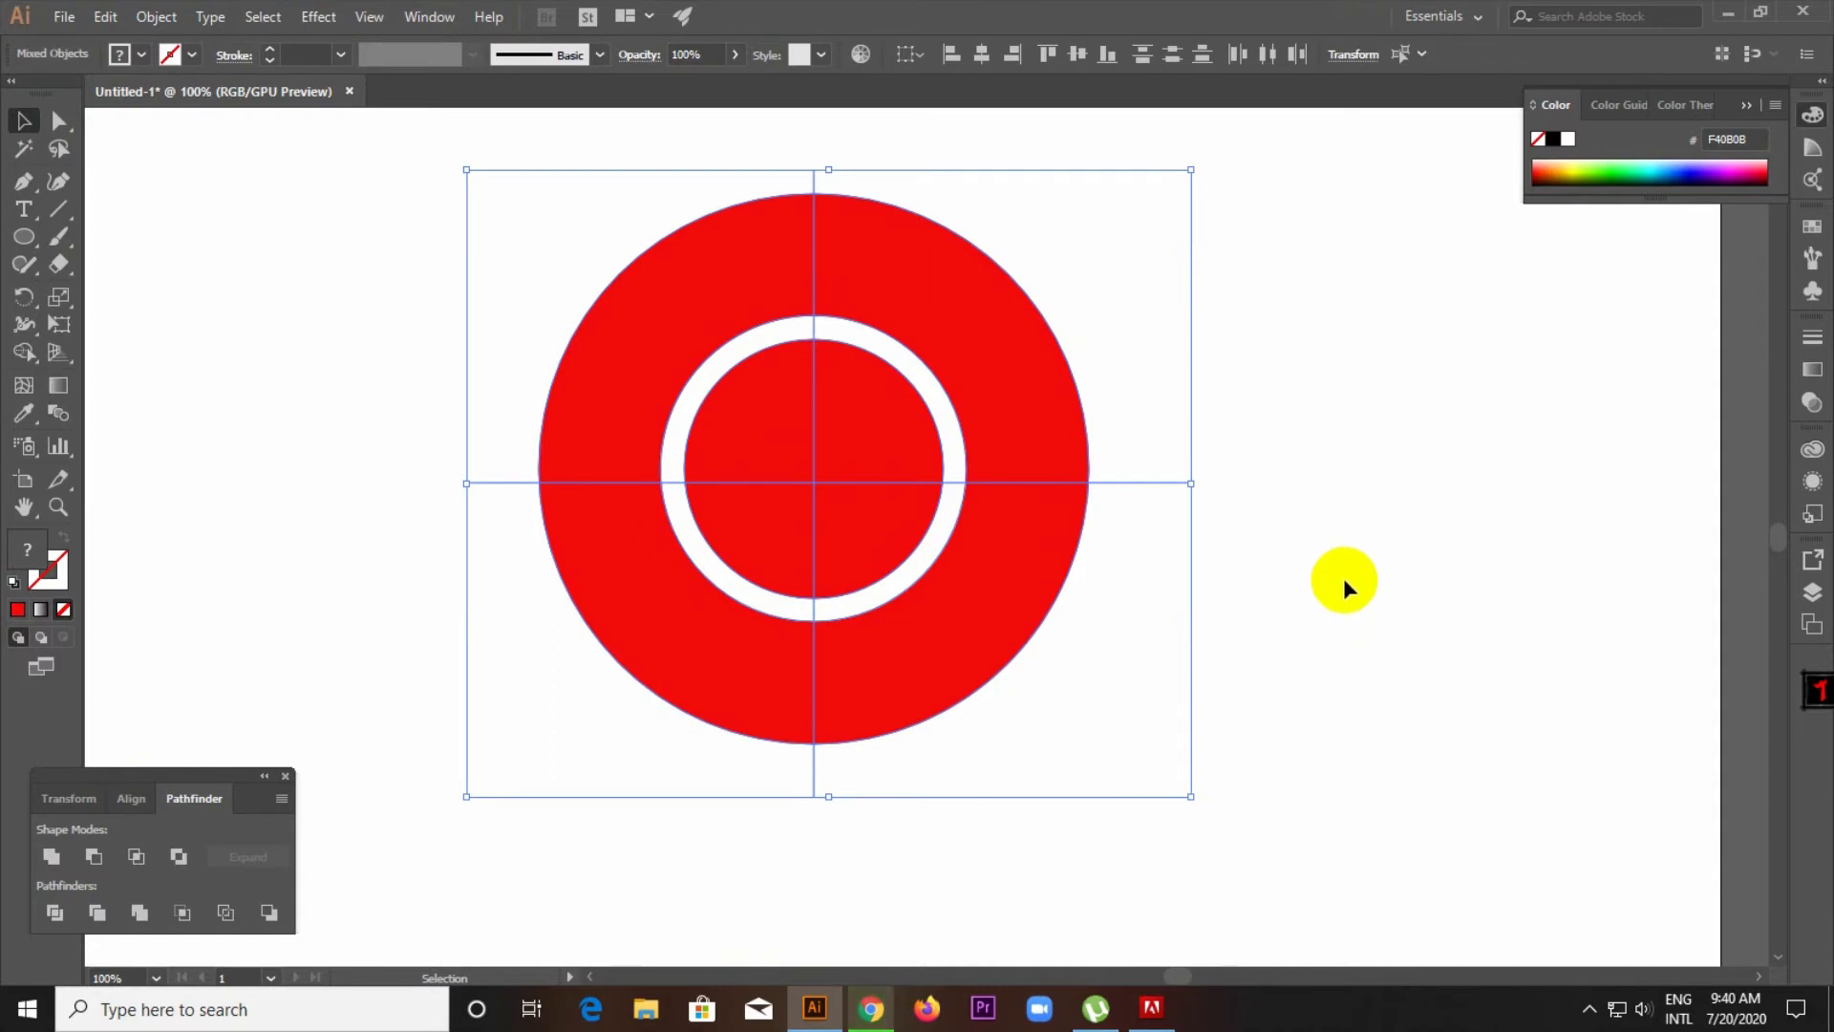
click(124, 808)
click(92, 856)
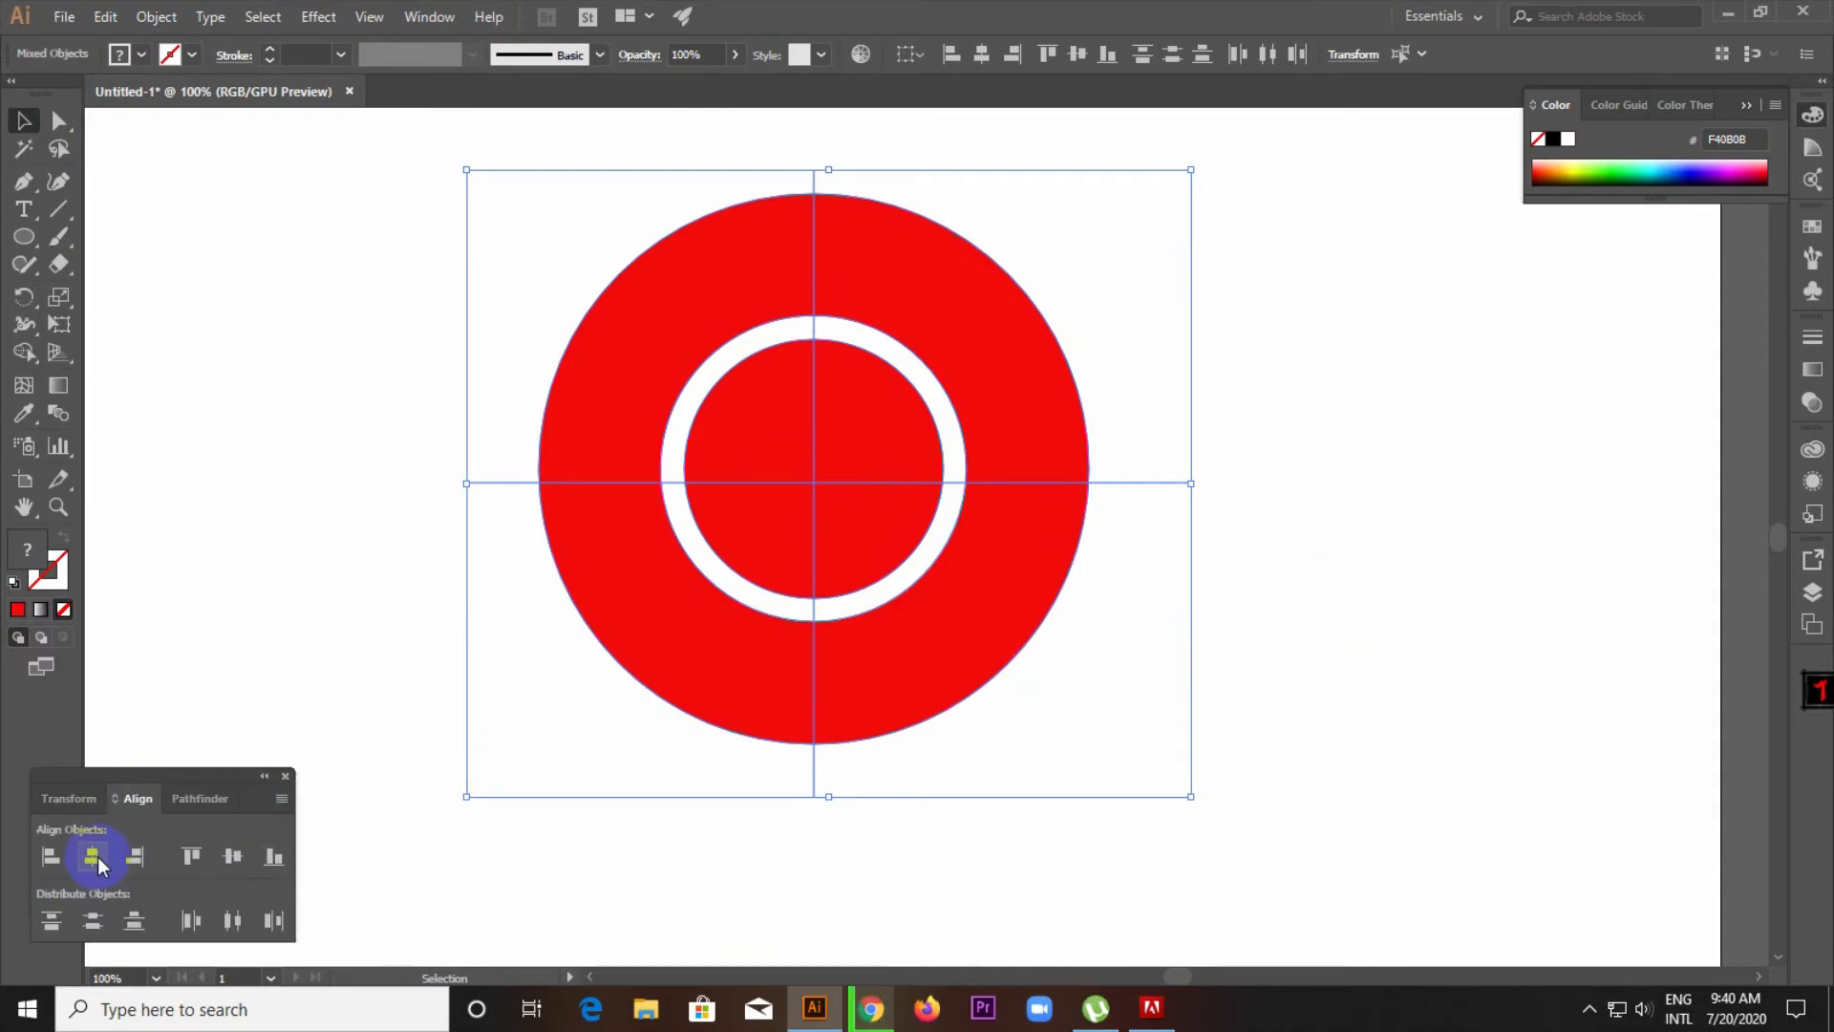
click(232, 856)
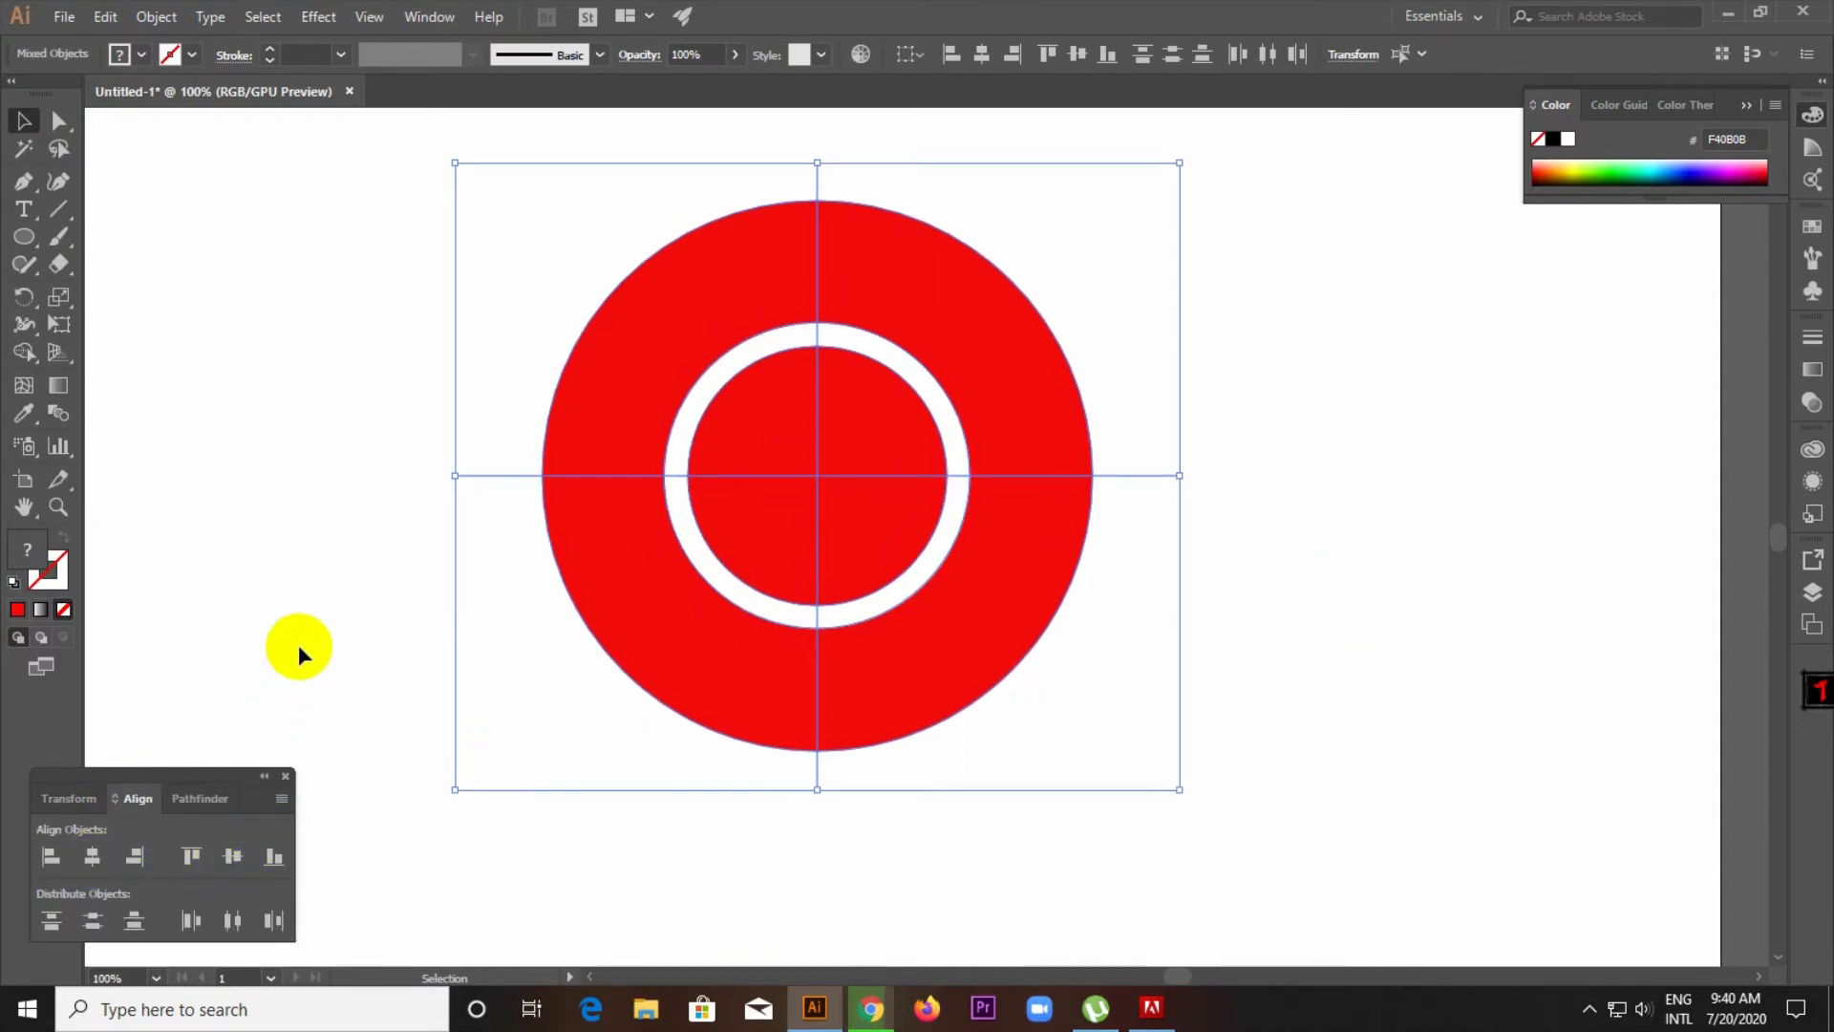
click(350, 460)
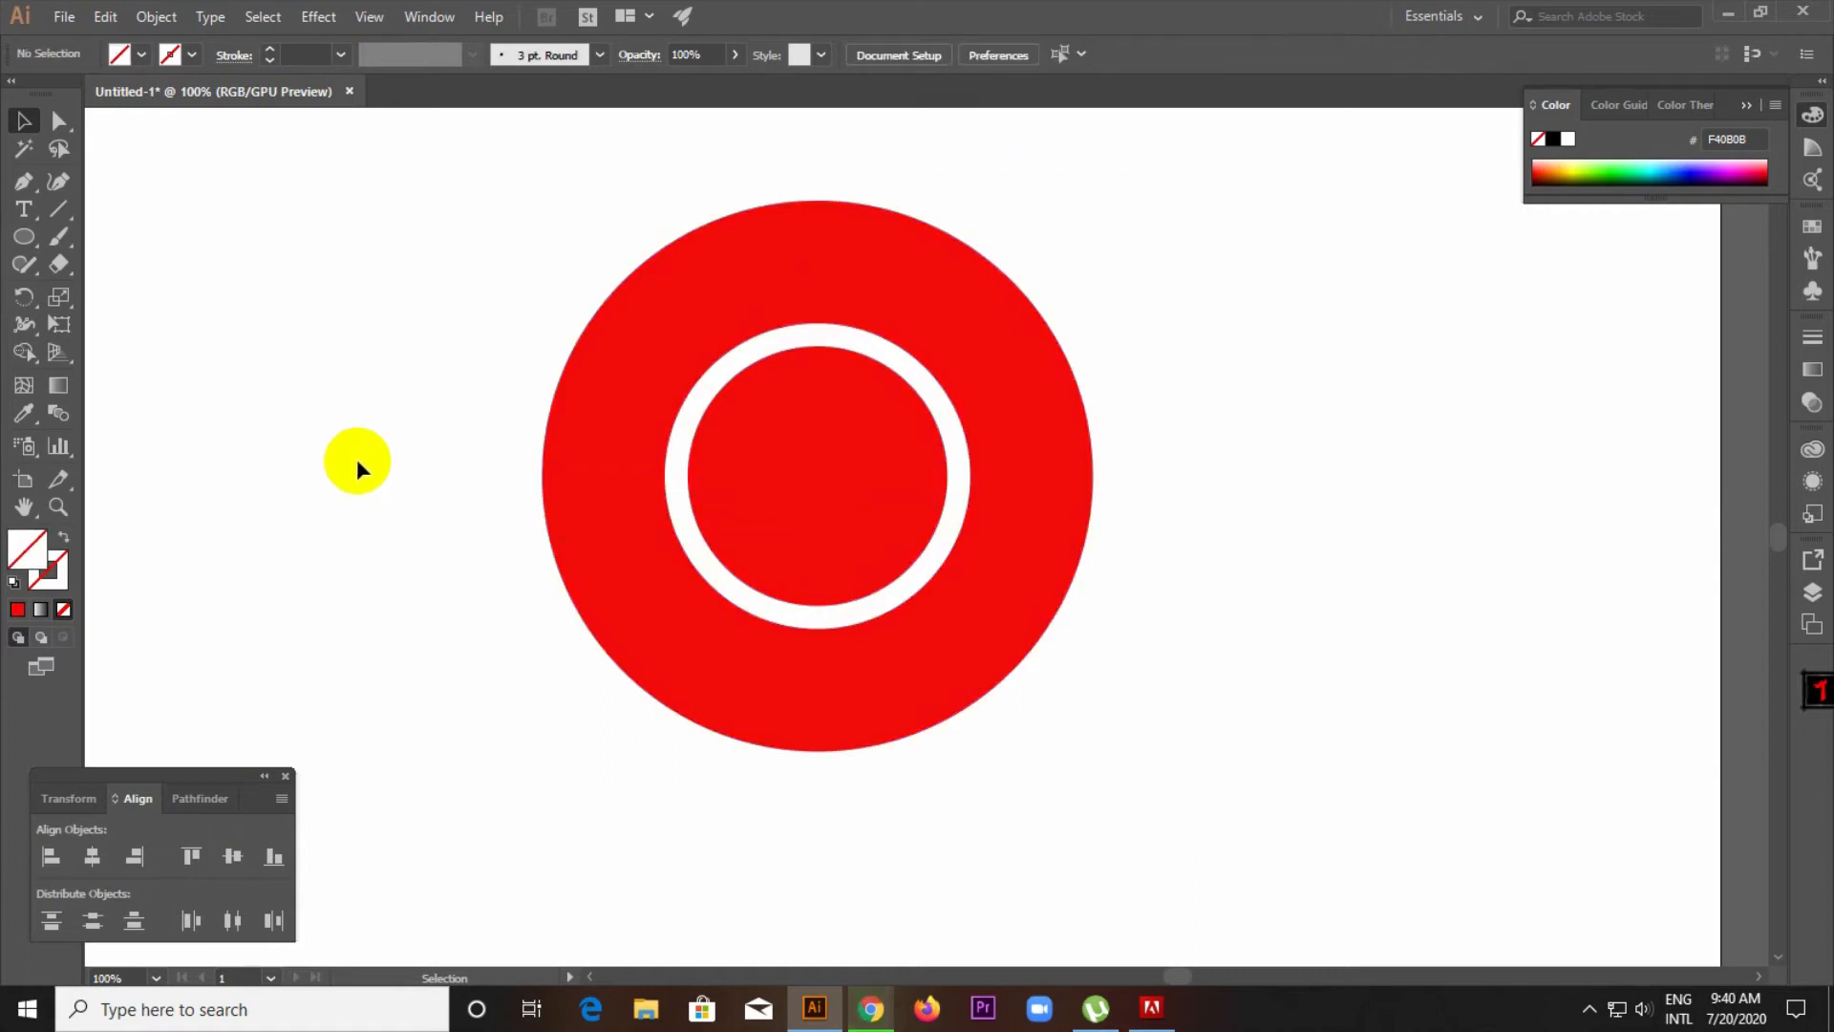
Give the two crossing centre lines a 0.5 pt stroke.
click(496, 476)
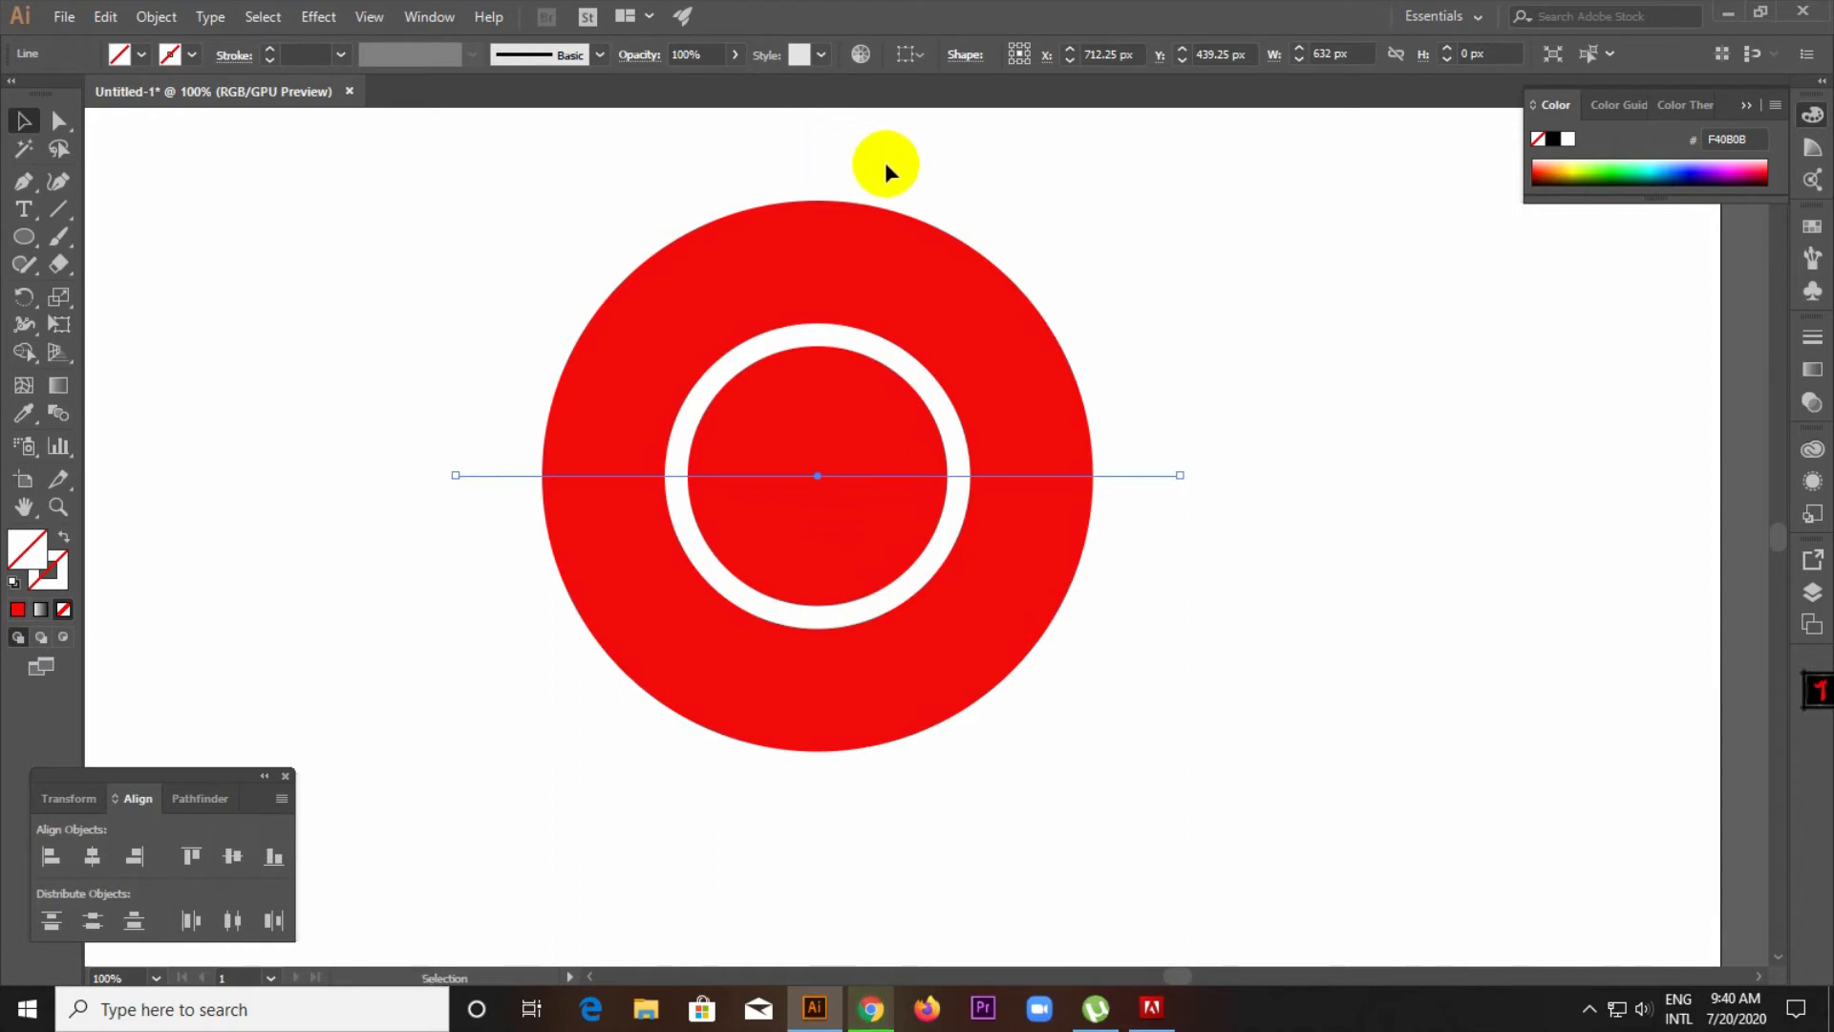
click(891, 163)
click(817, 175)
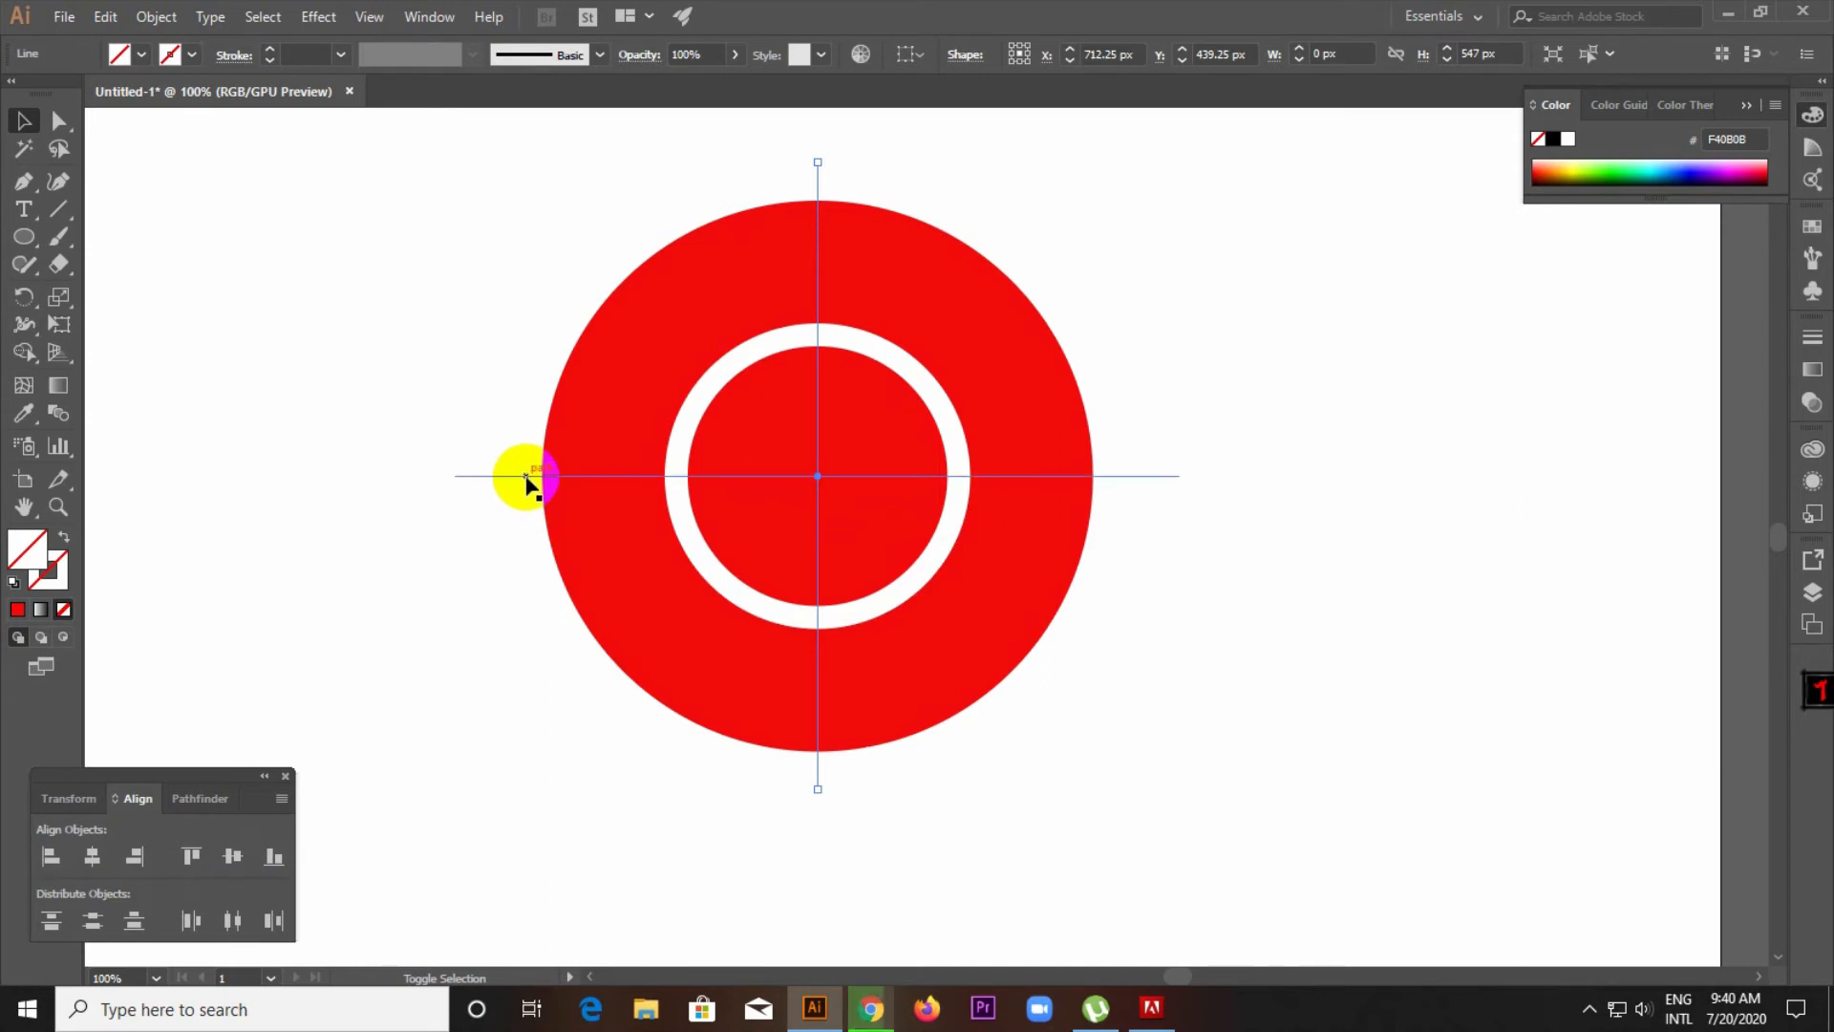
shift+click(524, 474)
click(272, 49)
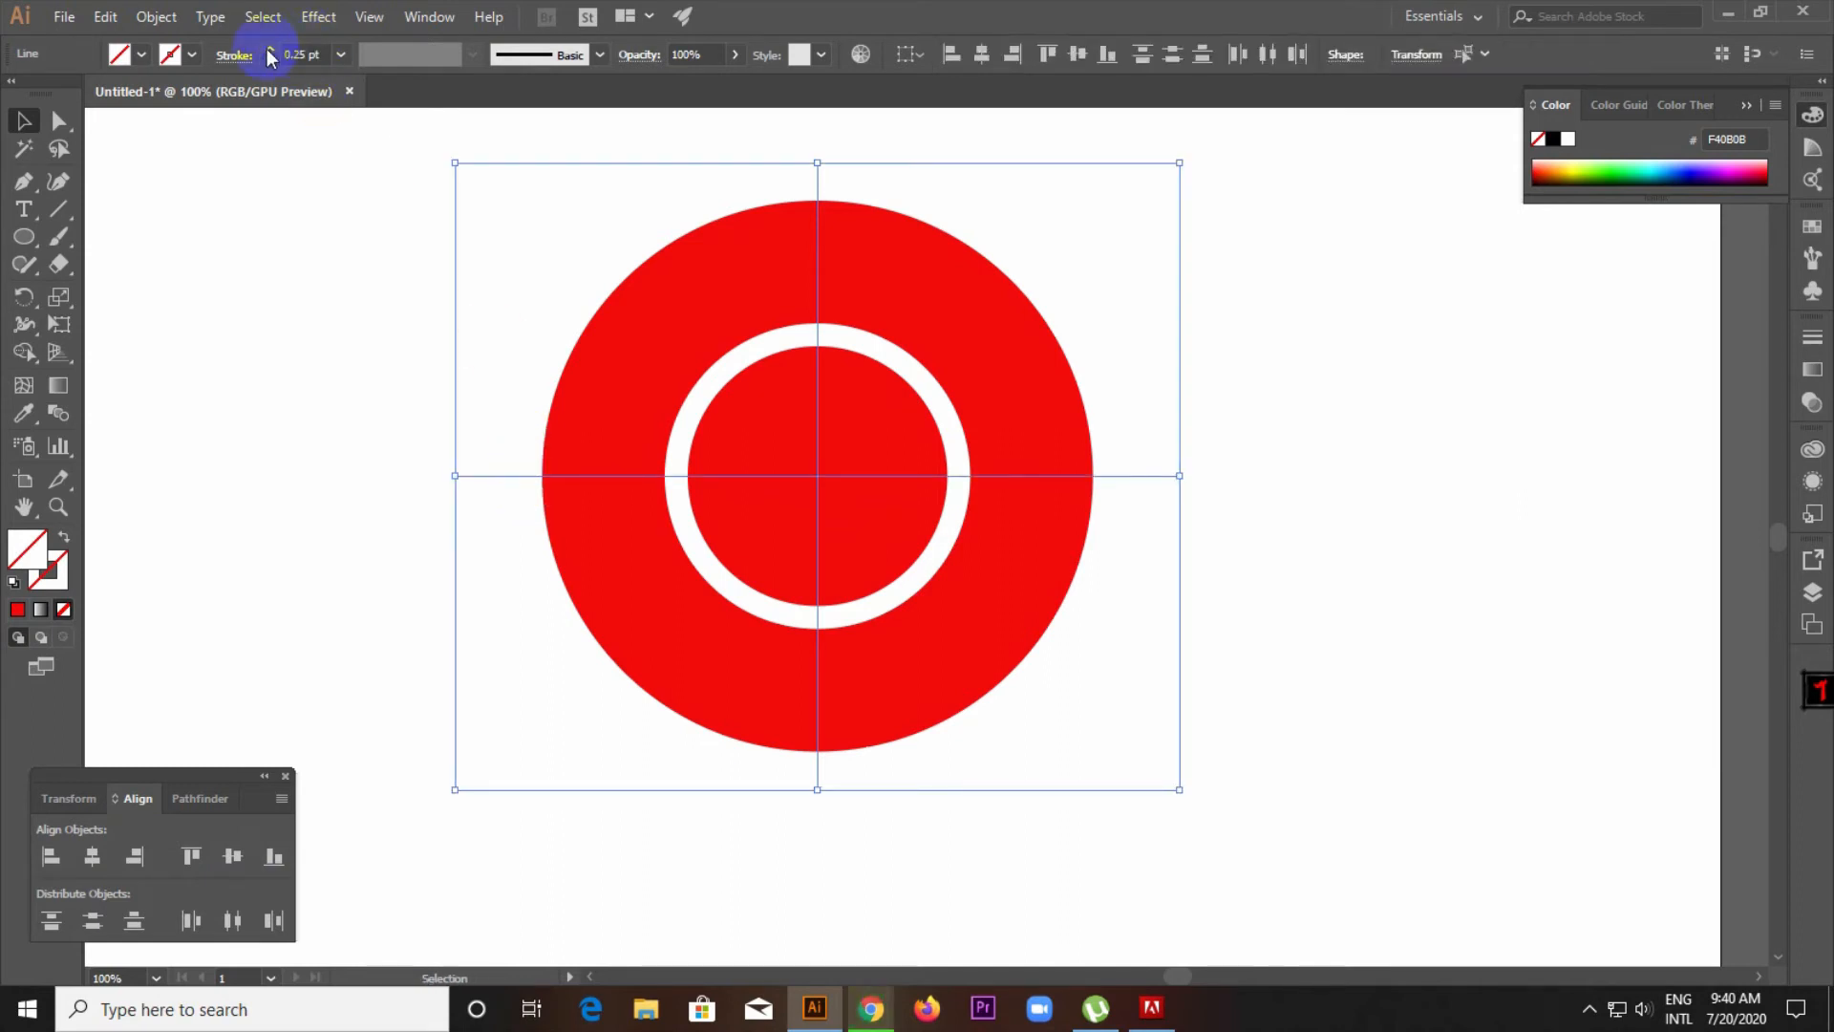
click(271, 49)
click(300, 276)
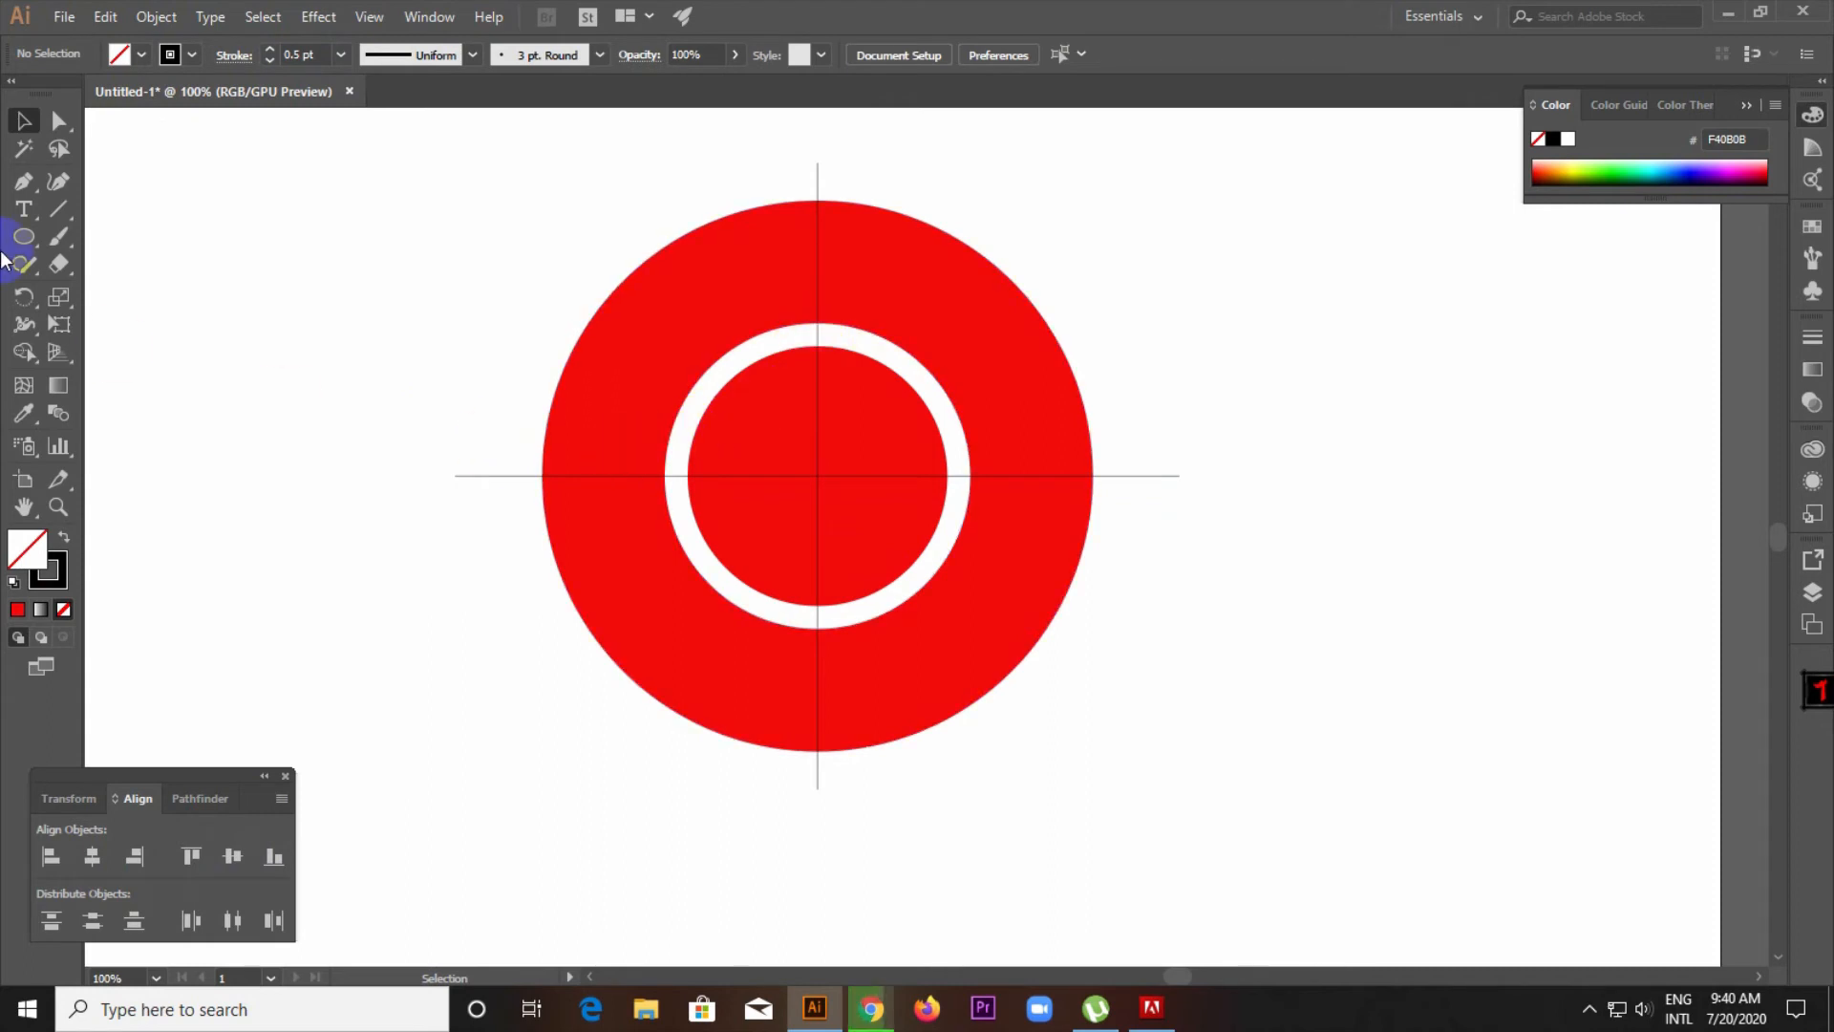
Draw a horizontal line about 463 px long to the right from where the vertical line meets the white ring's top outer edge.
click(63, 214)
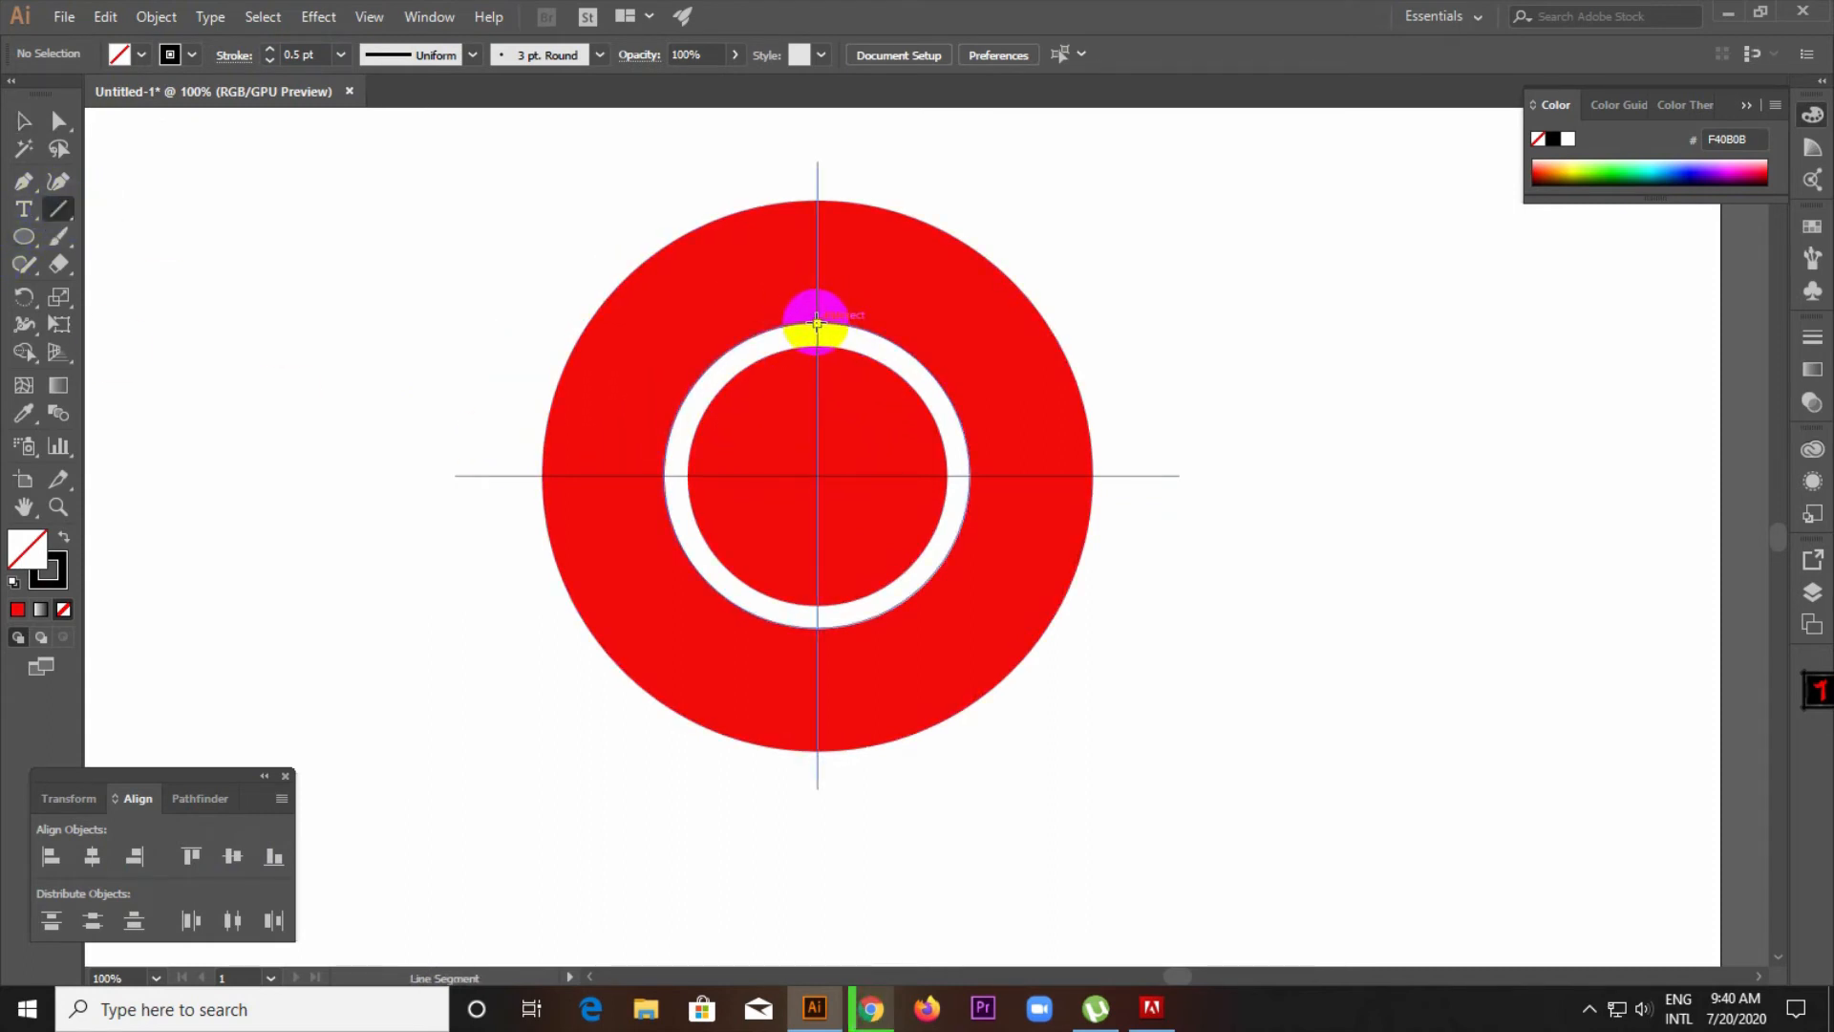
drag(817, 323, 1347, 323)
click(24, 120)
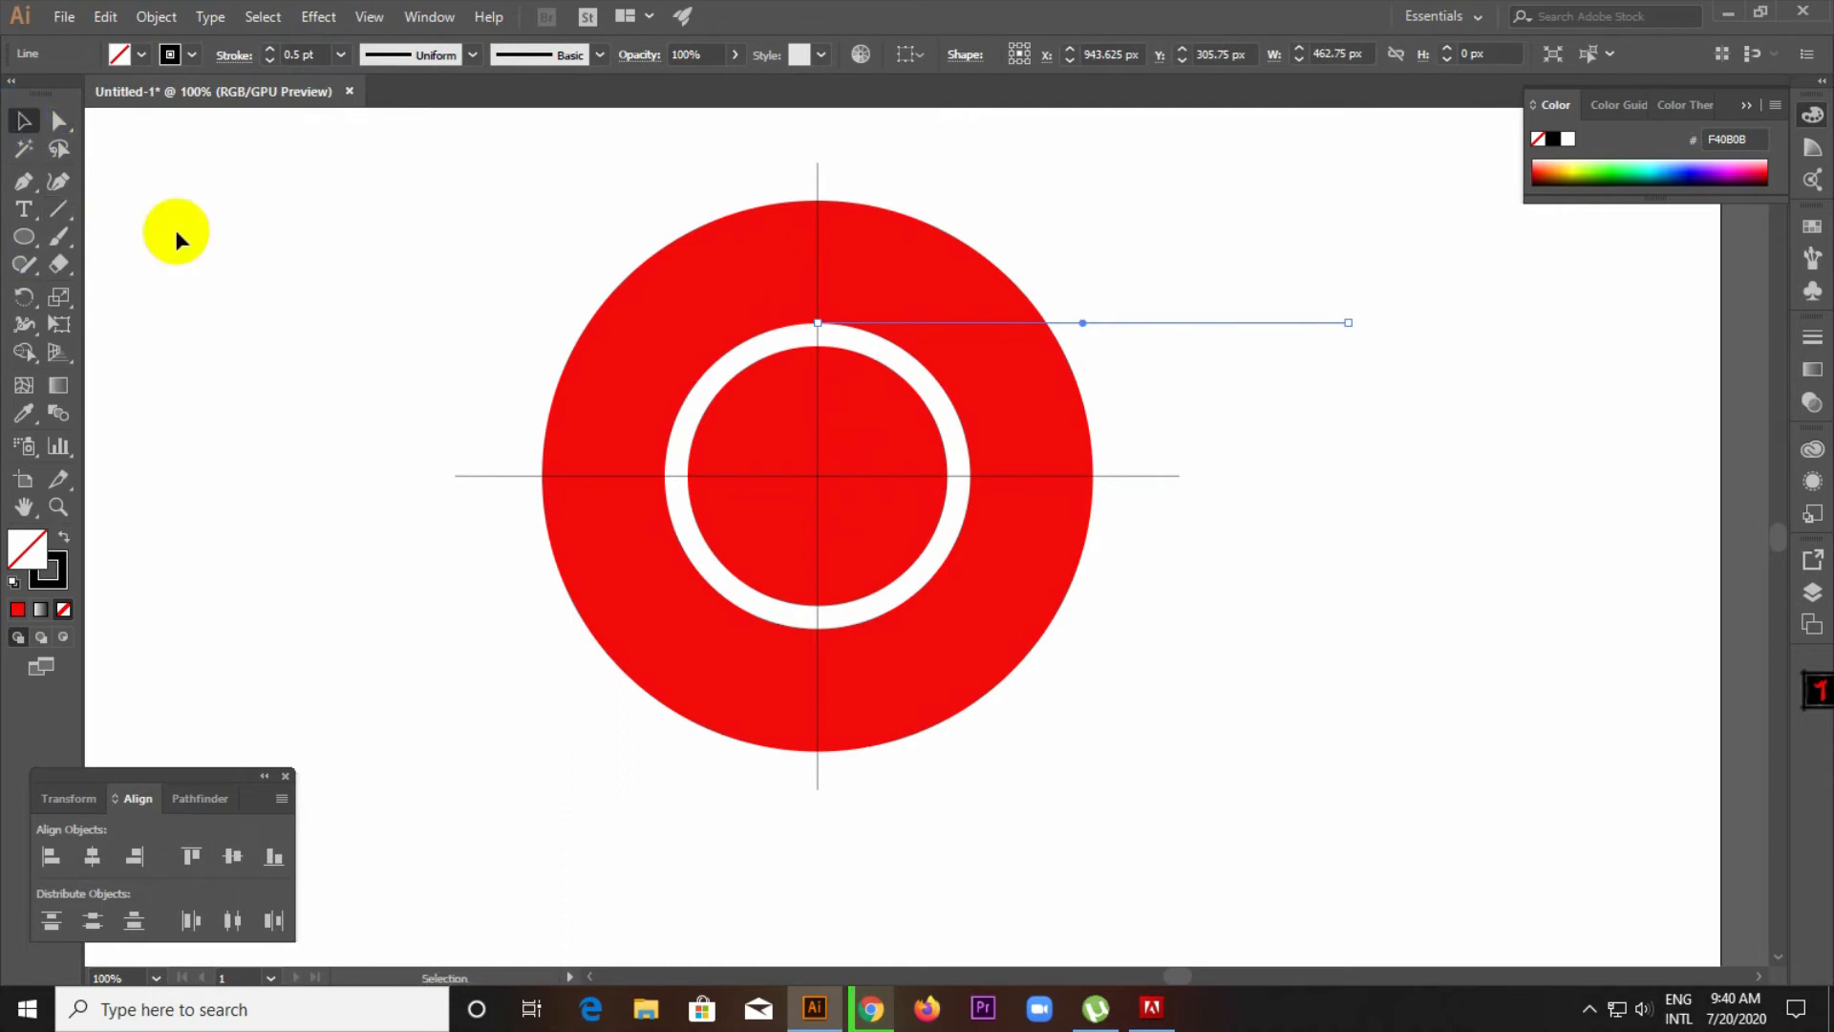
Copy the new tangent line rotated 120° about the circles' centre, and repeat the transformation once for a third line.
click(1220, 329)
click(1211, 322)
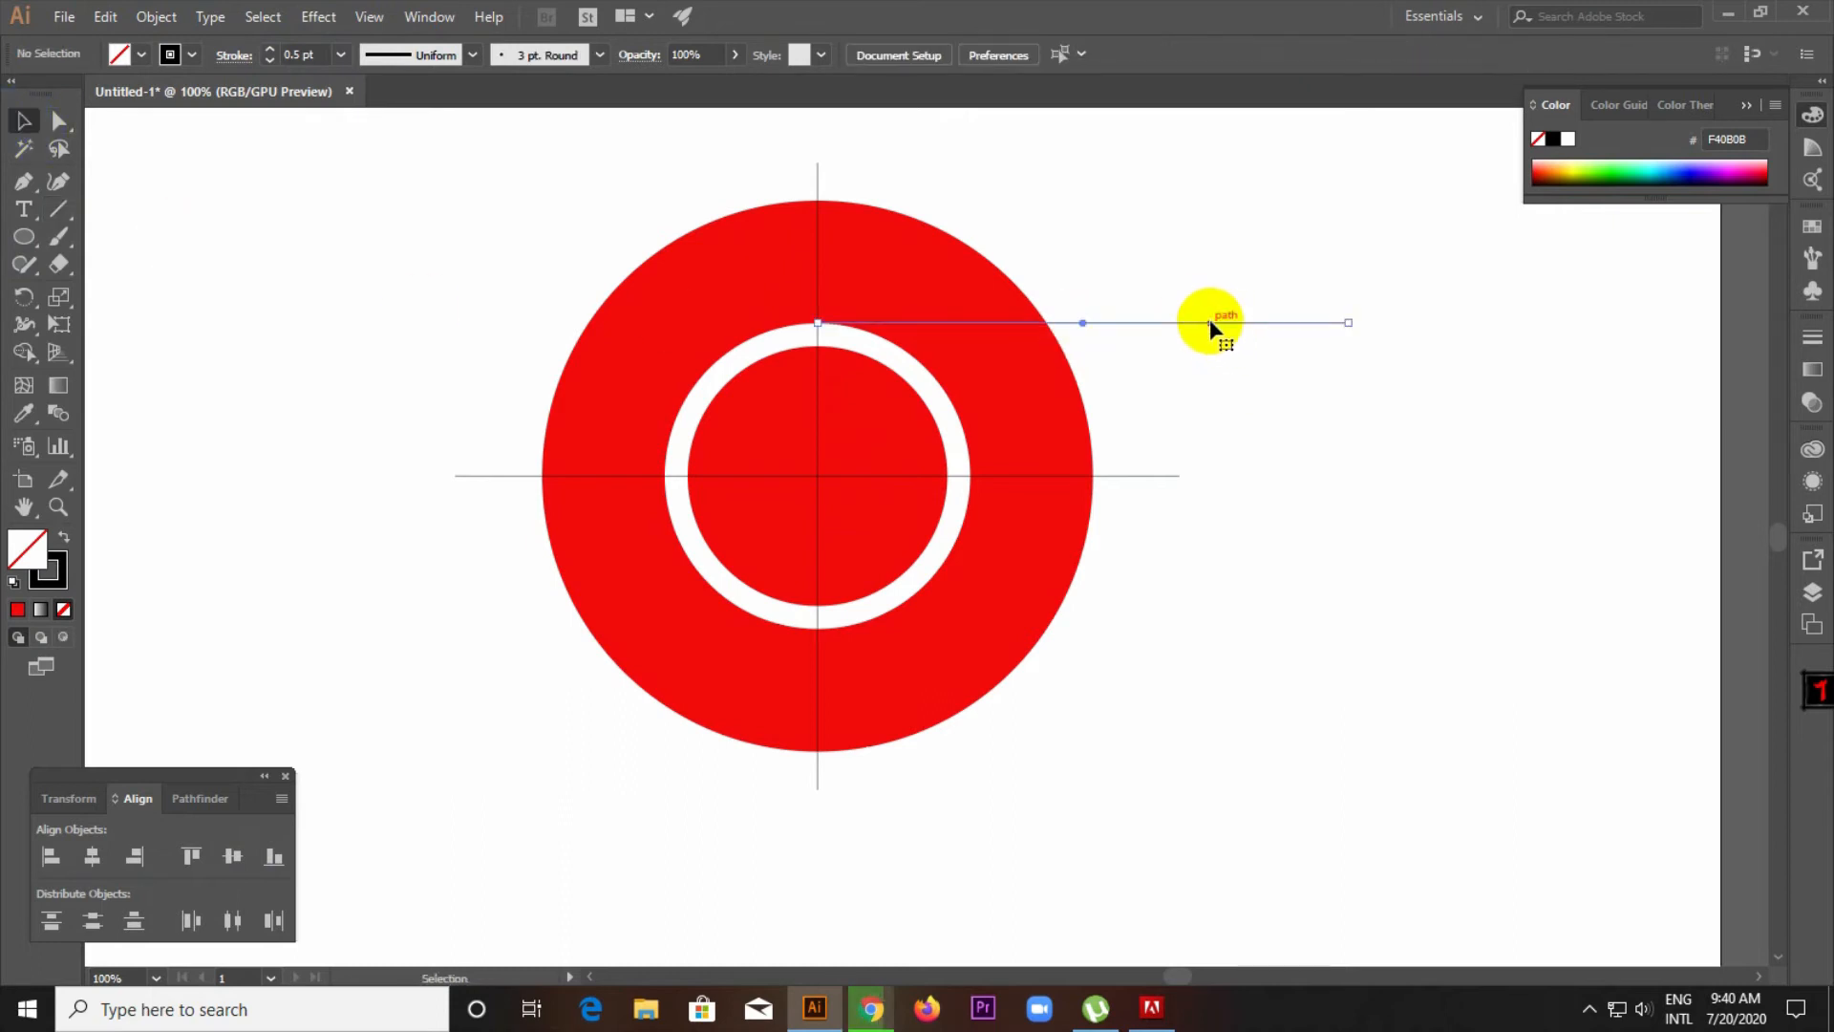
double_click(24, 296)
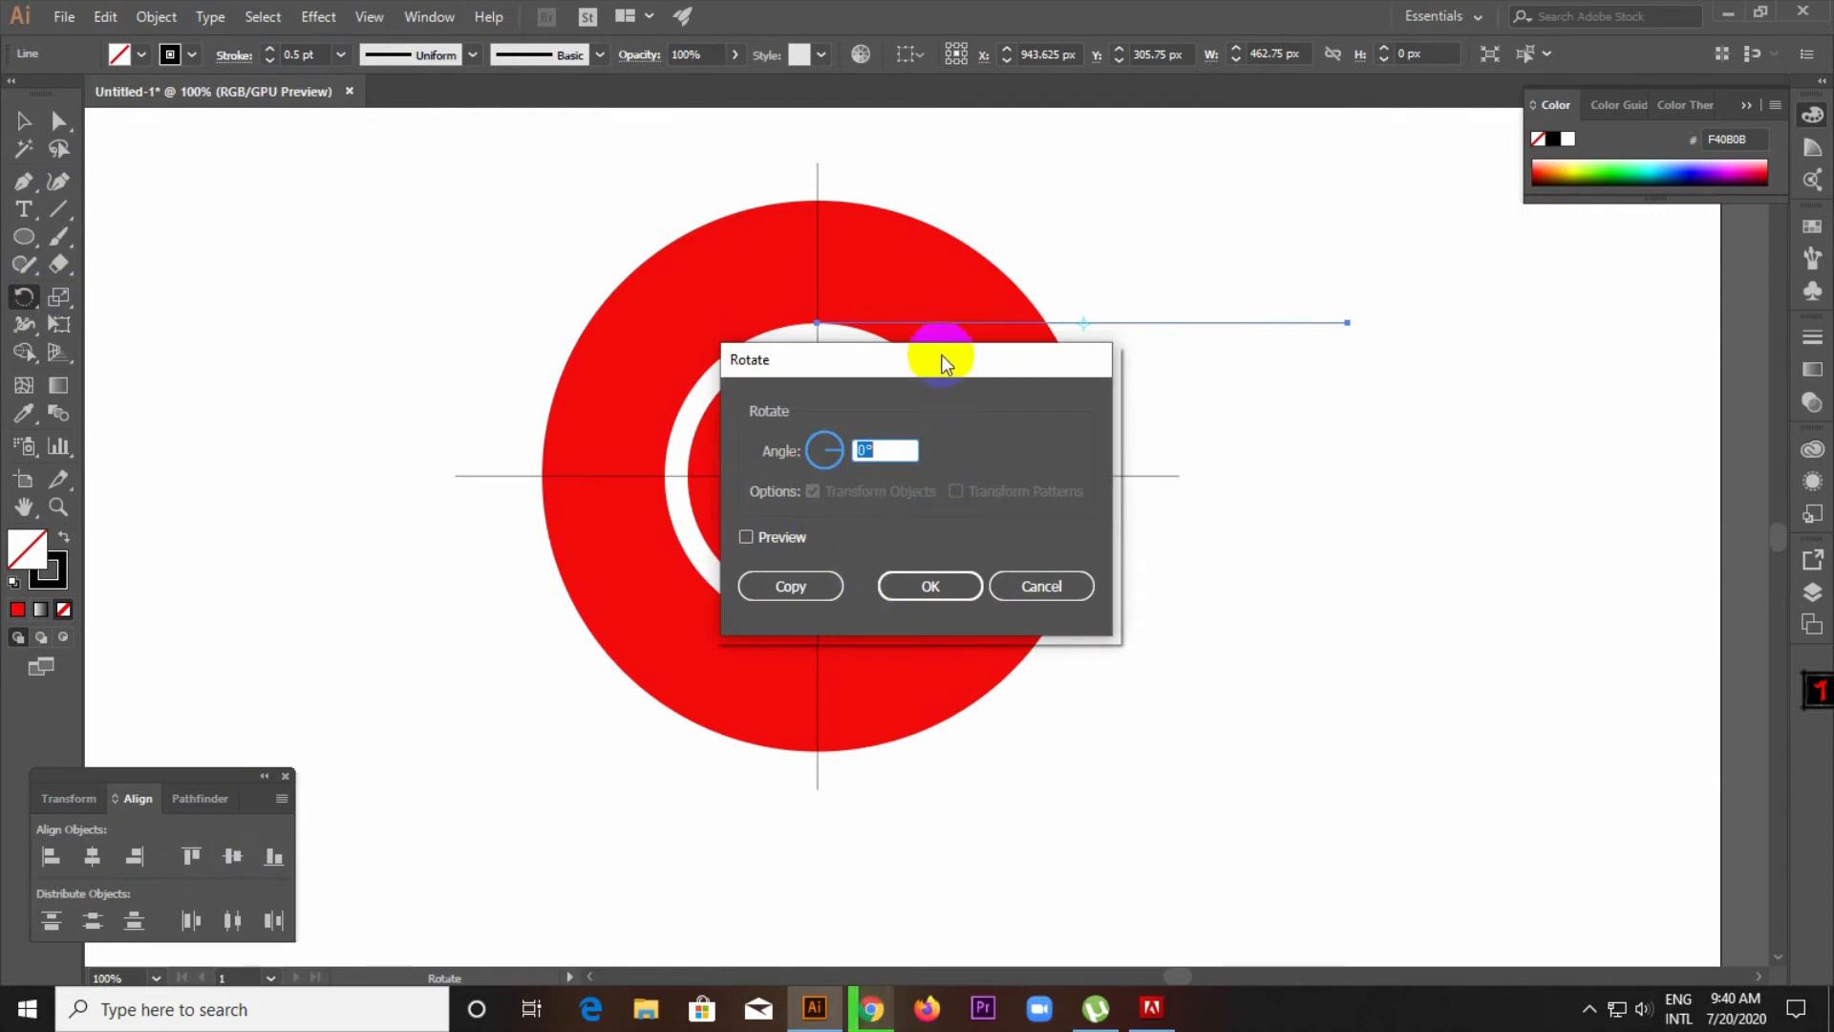
click(1041, 586)
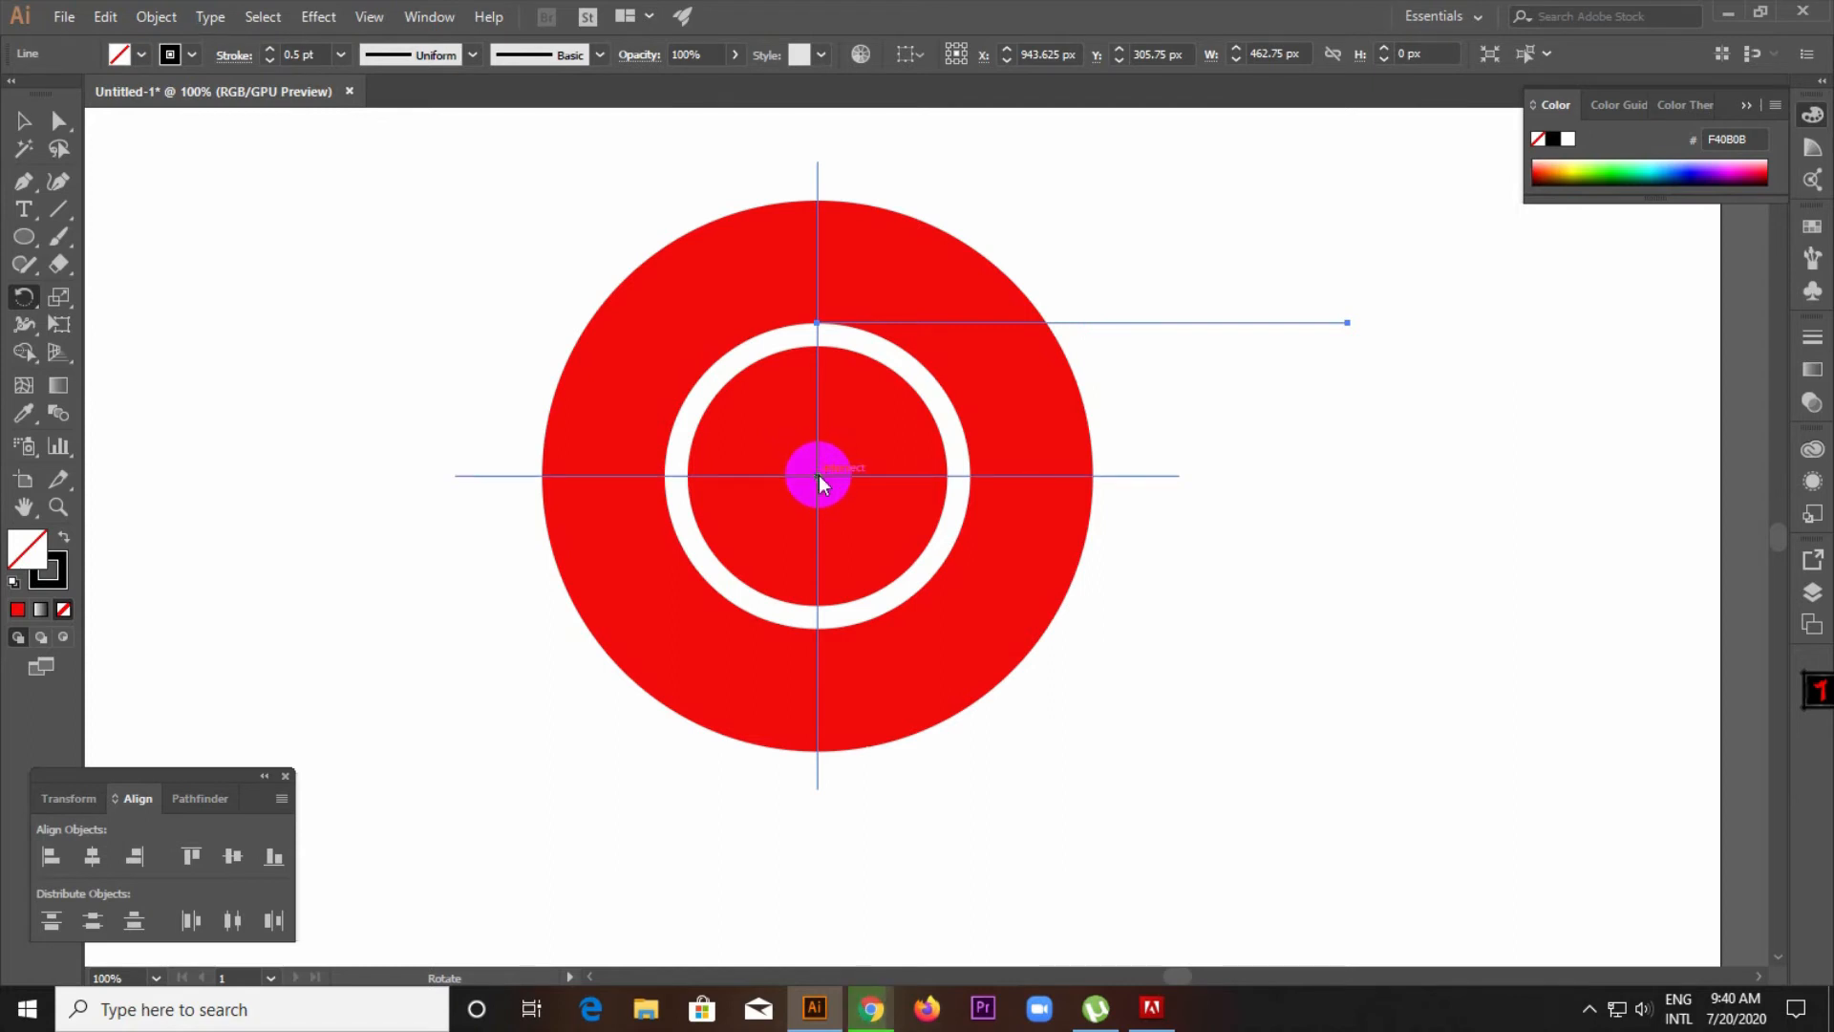
alt+click(818, 473)
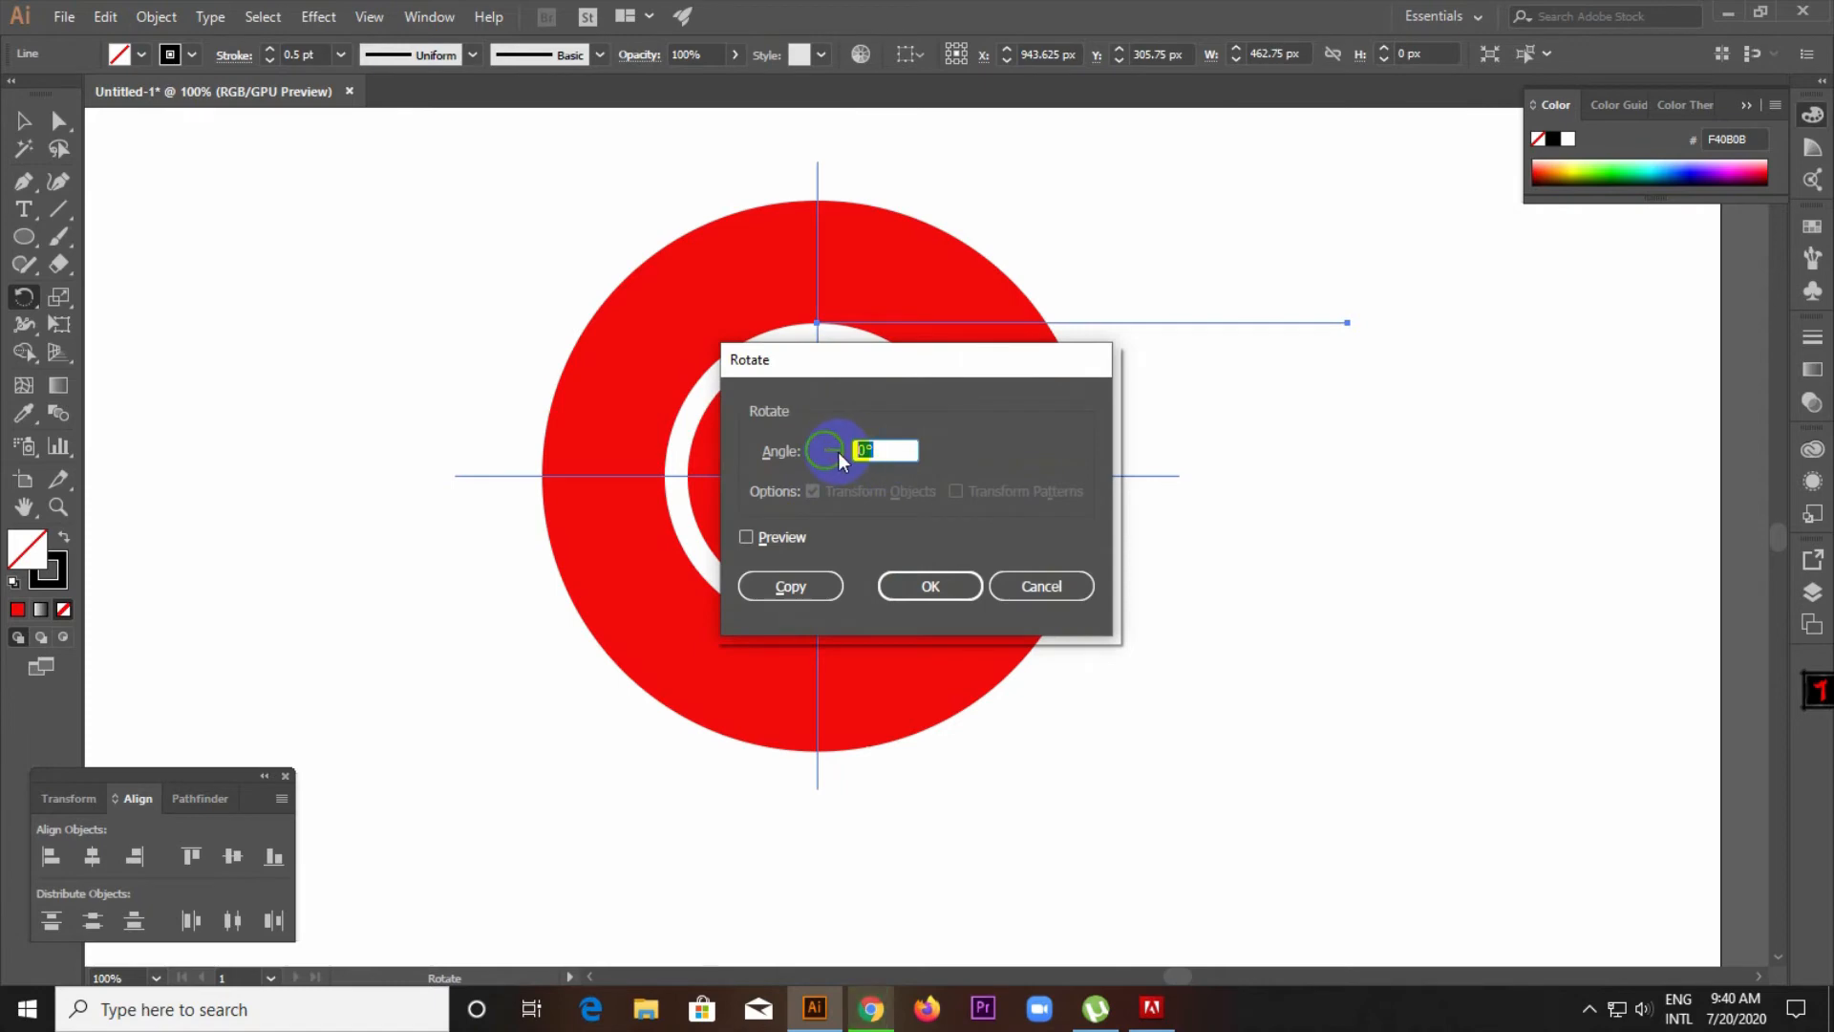
text(120)
click(772, 549)
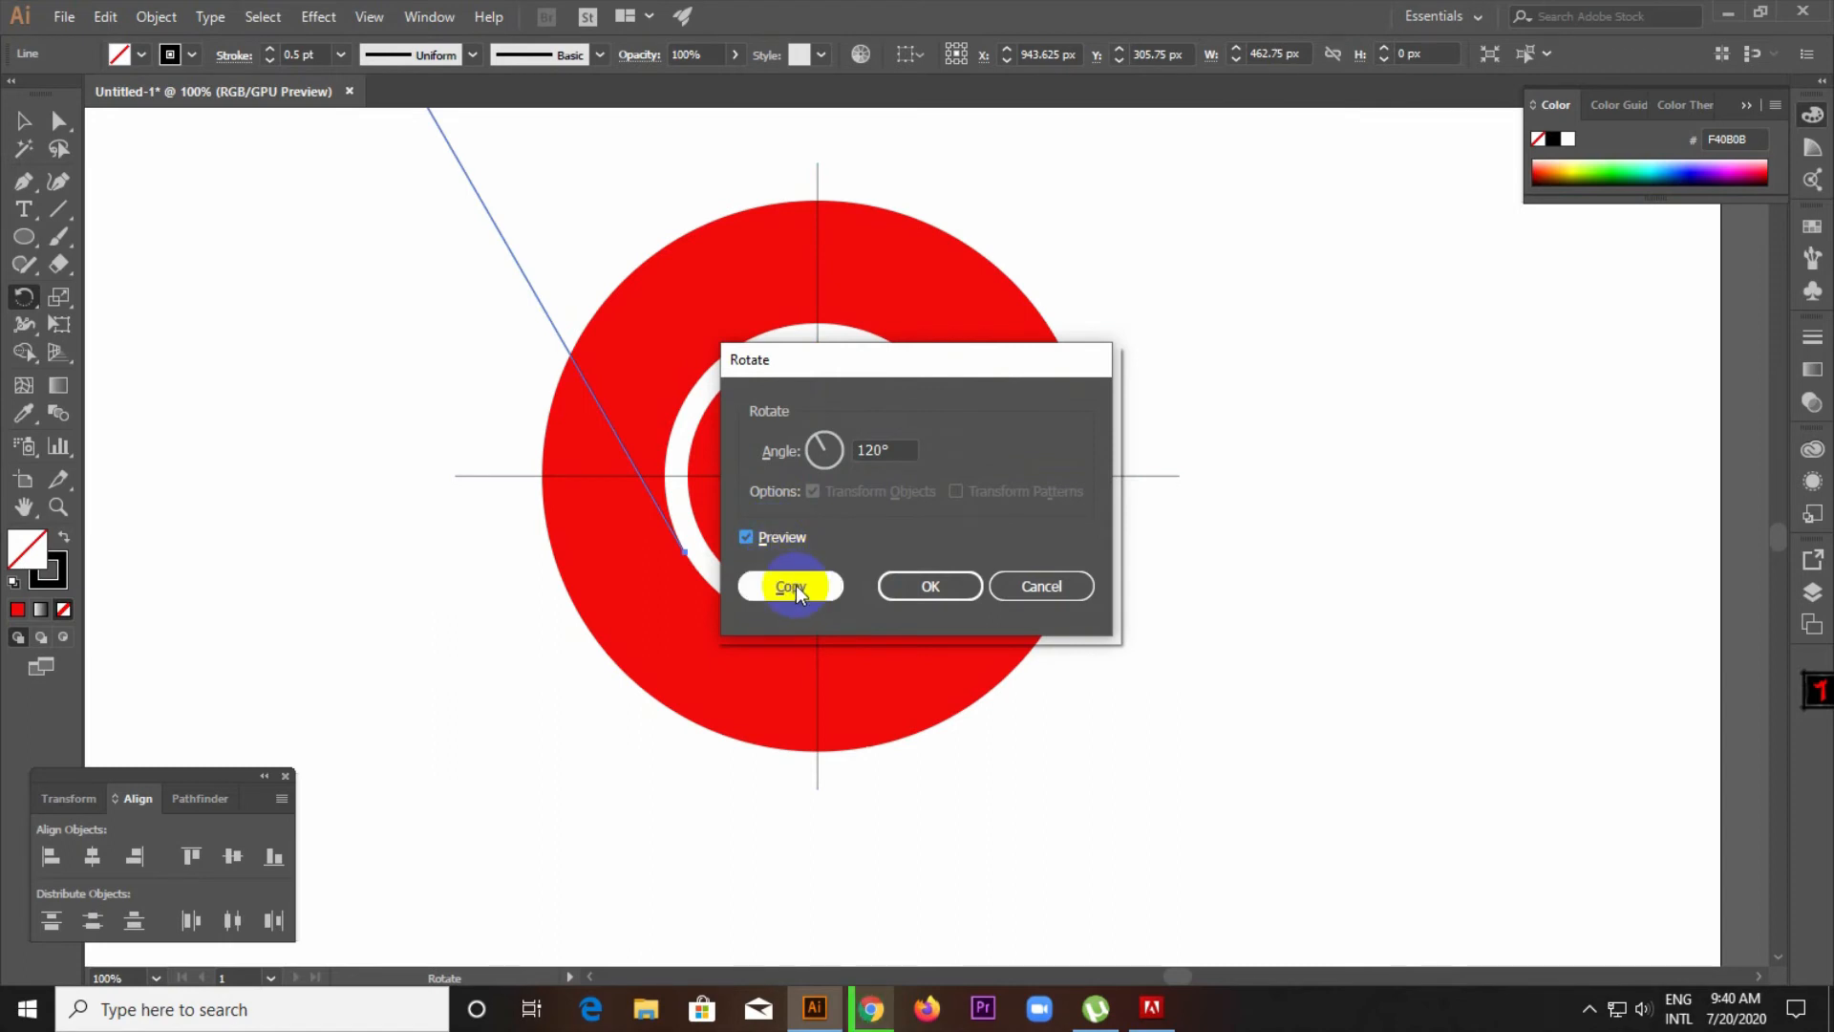
click(791, 585)
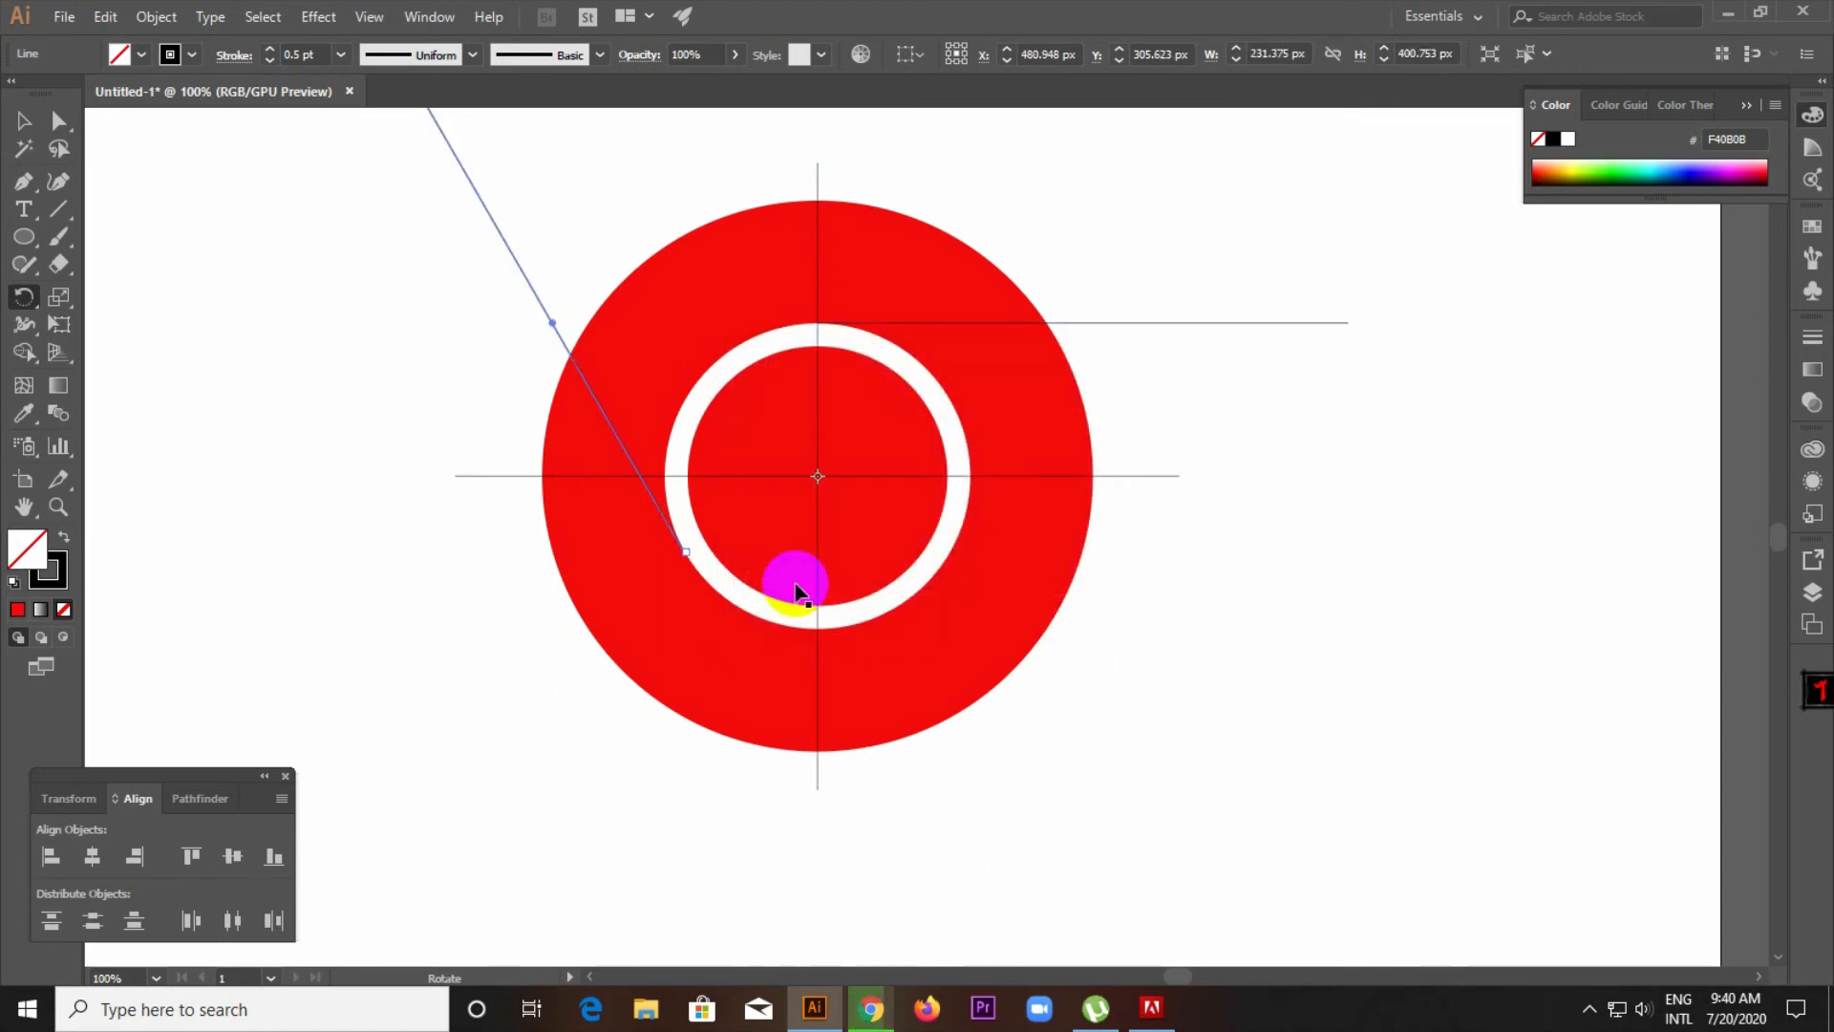
key(ctrl+d)
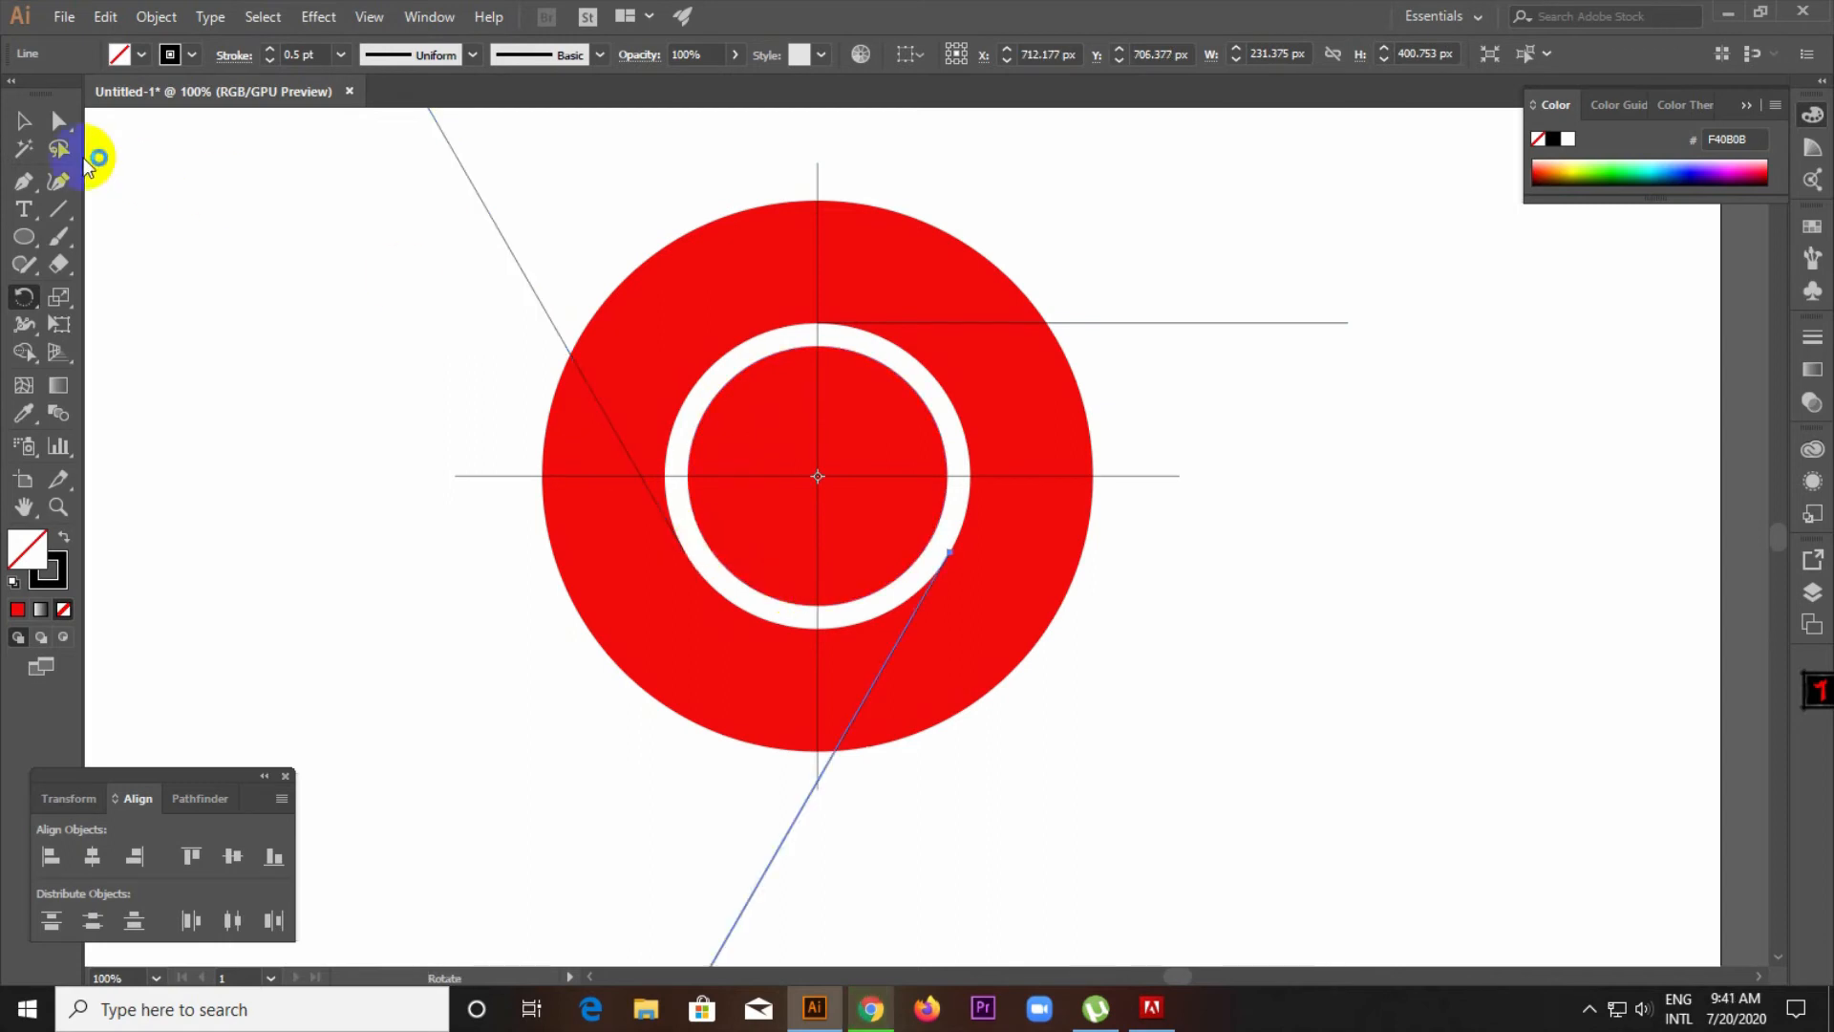
click(24, 121)
click(210, 346)
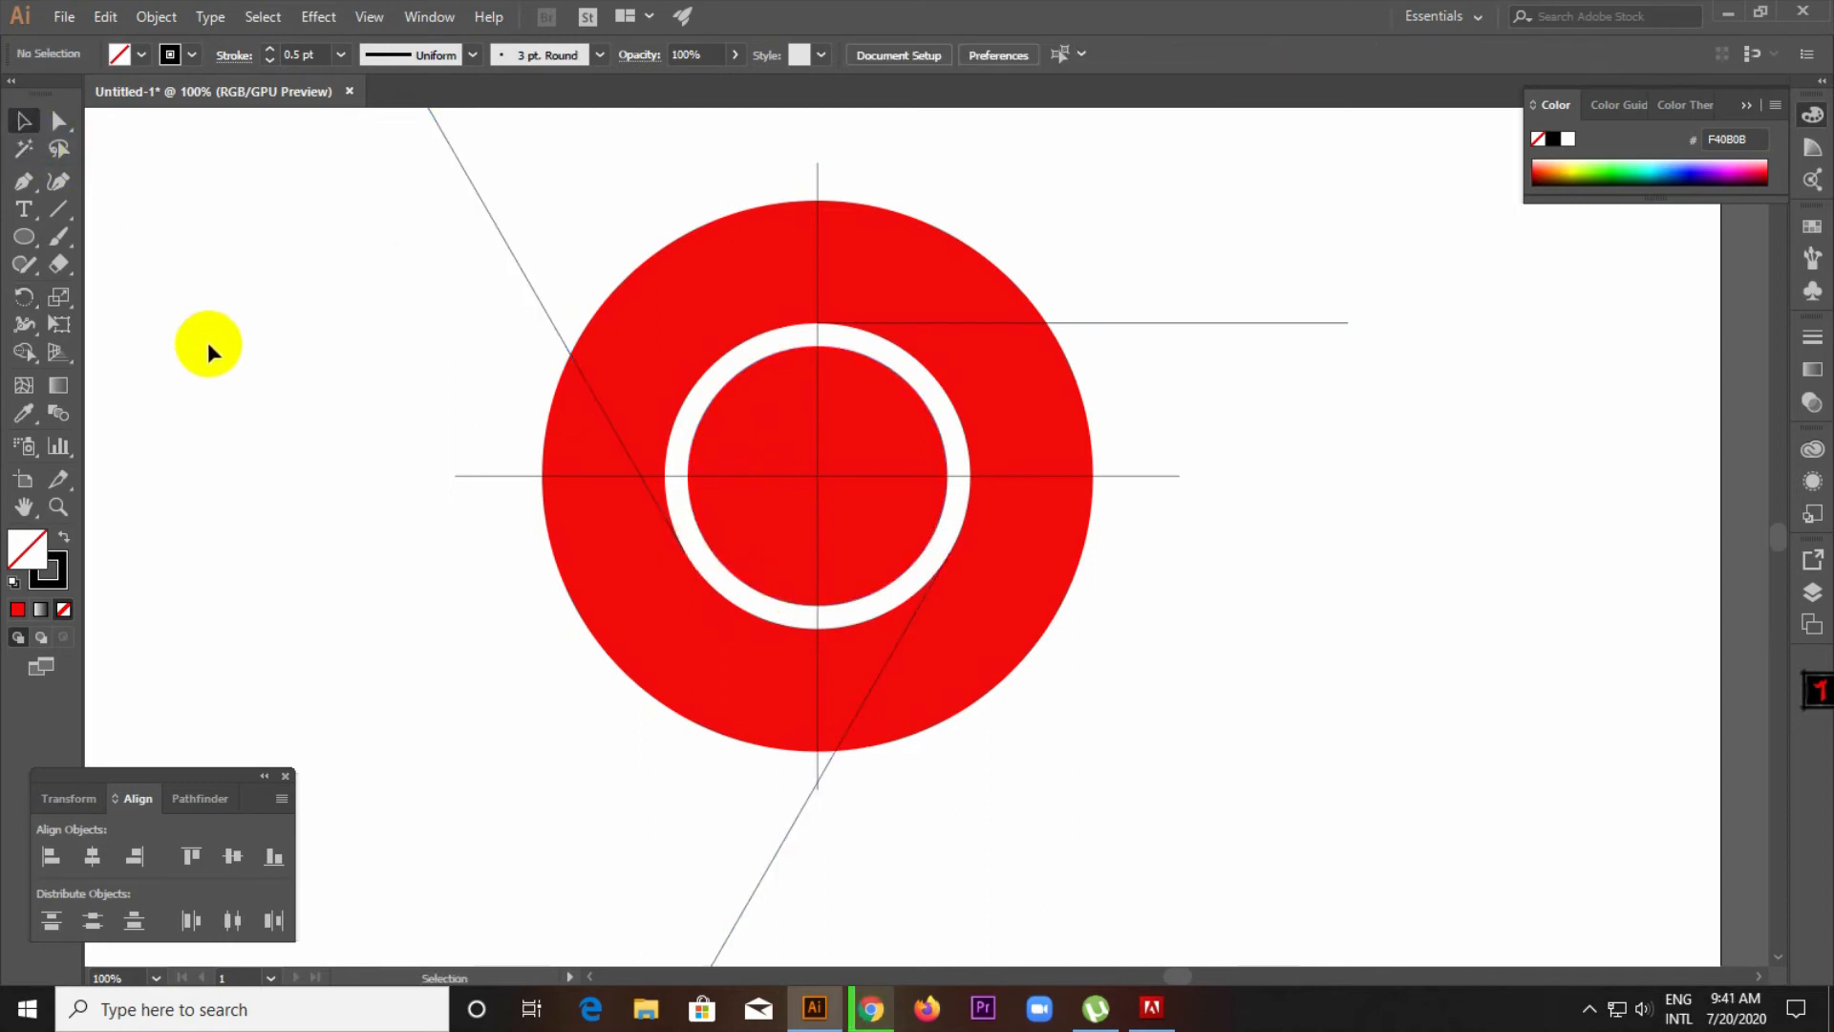
Delete the horizontal and vertical guide lines that cross at the circles' centre.
drag(397, 422, 500, 548)
key(Delete)
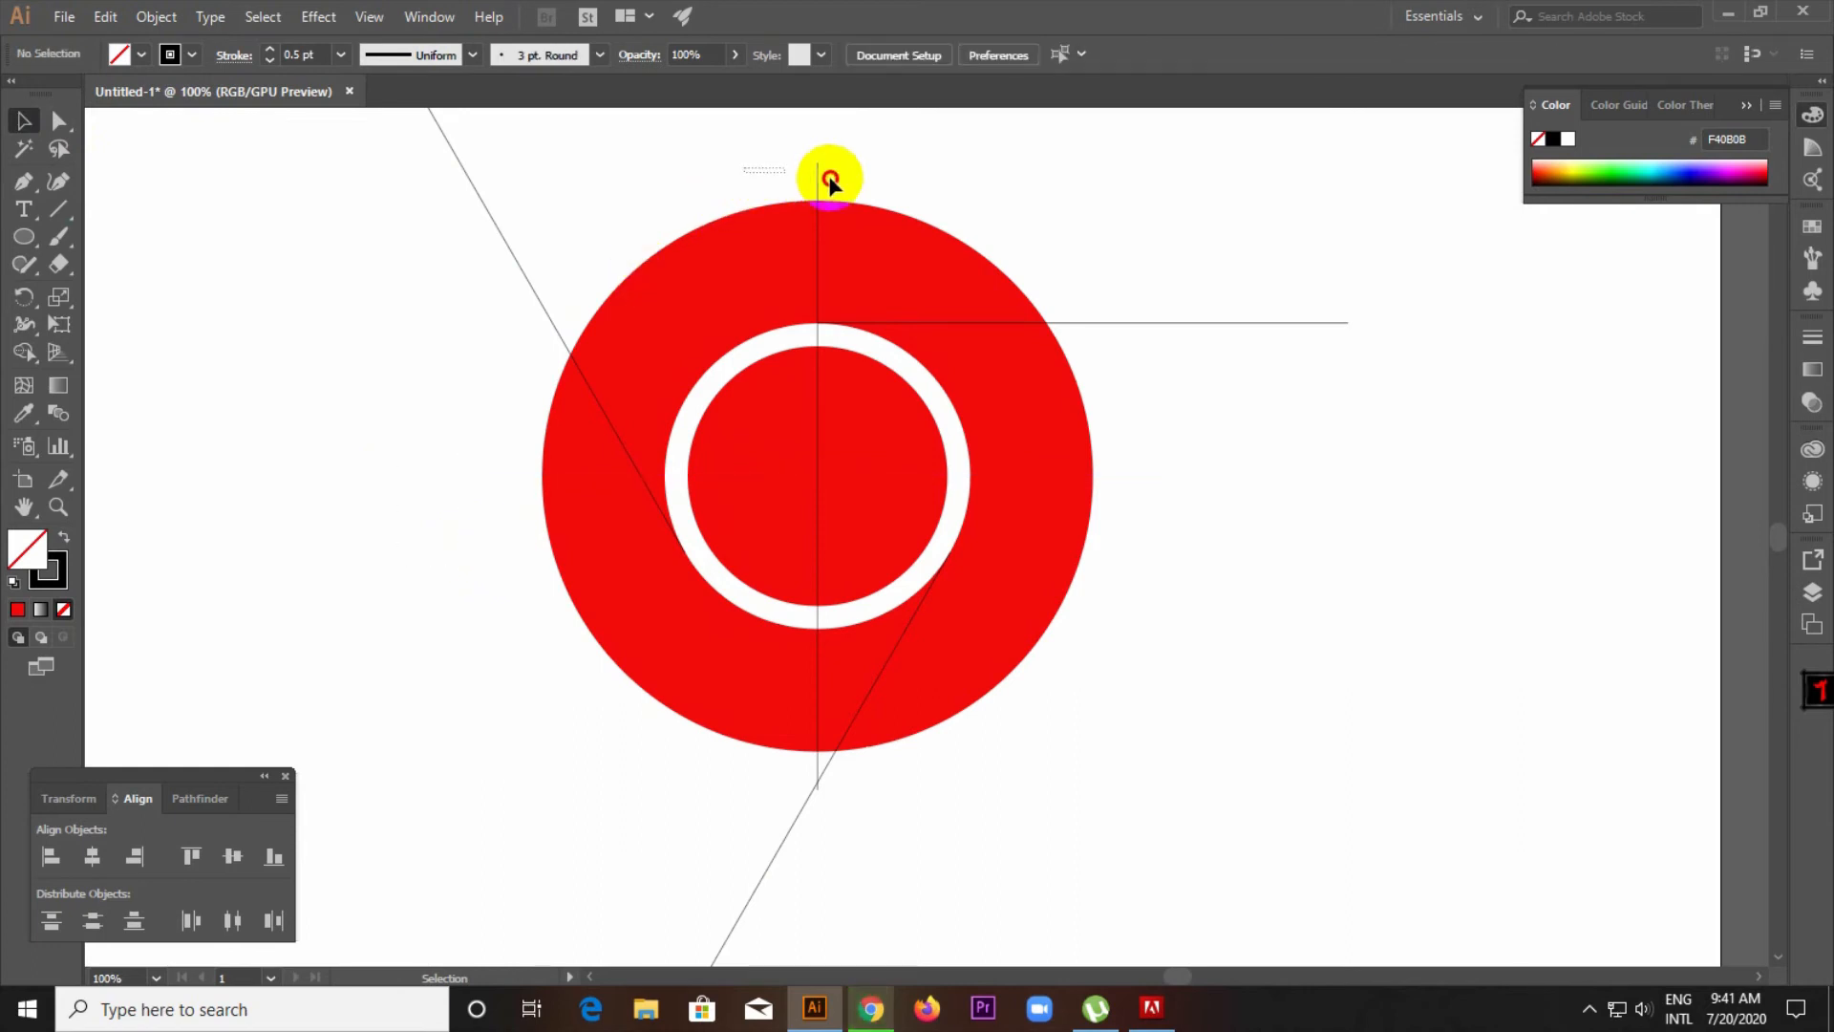
drag(830, 181, 857, 179)
key(Delete)
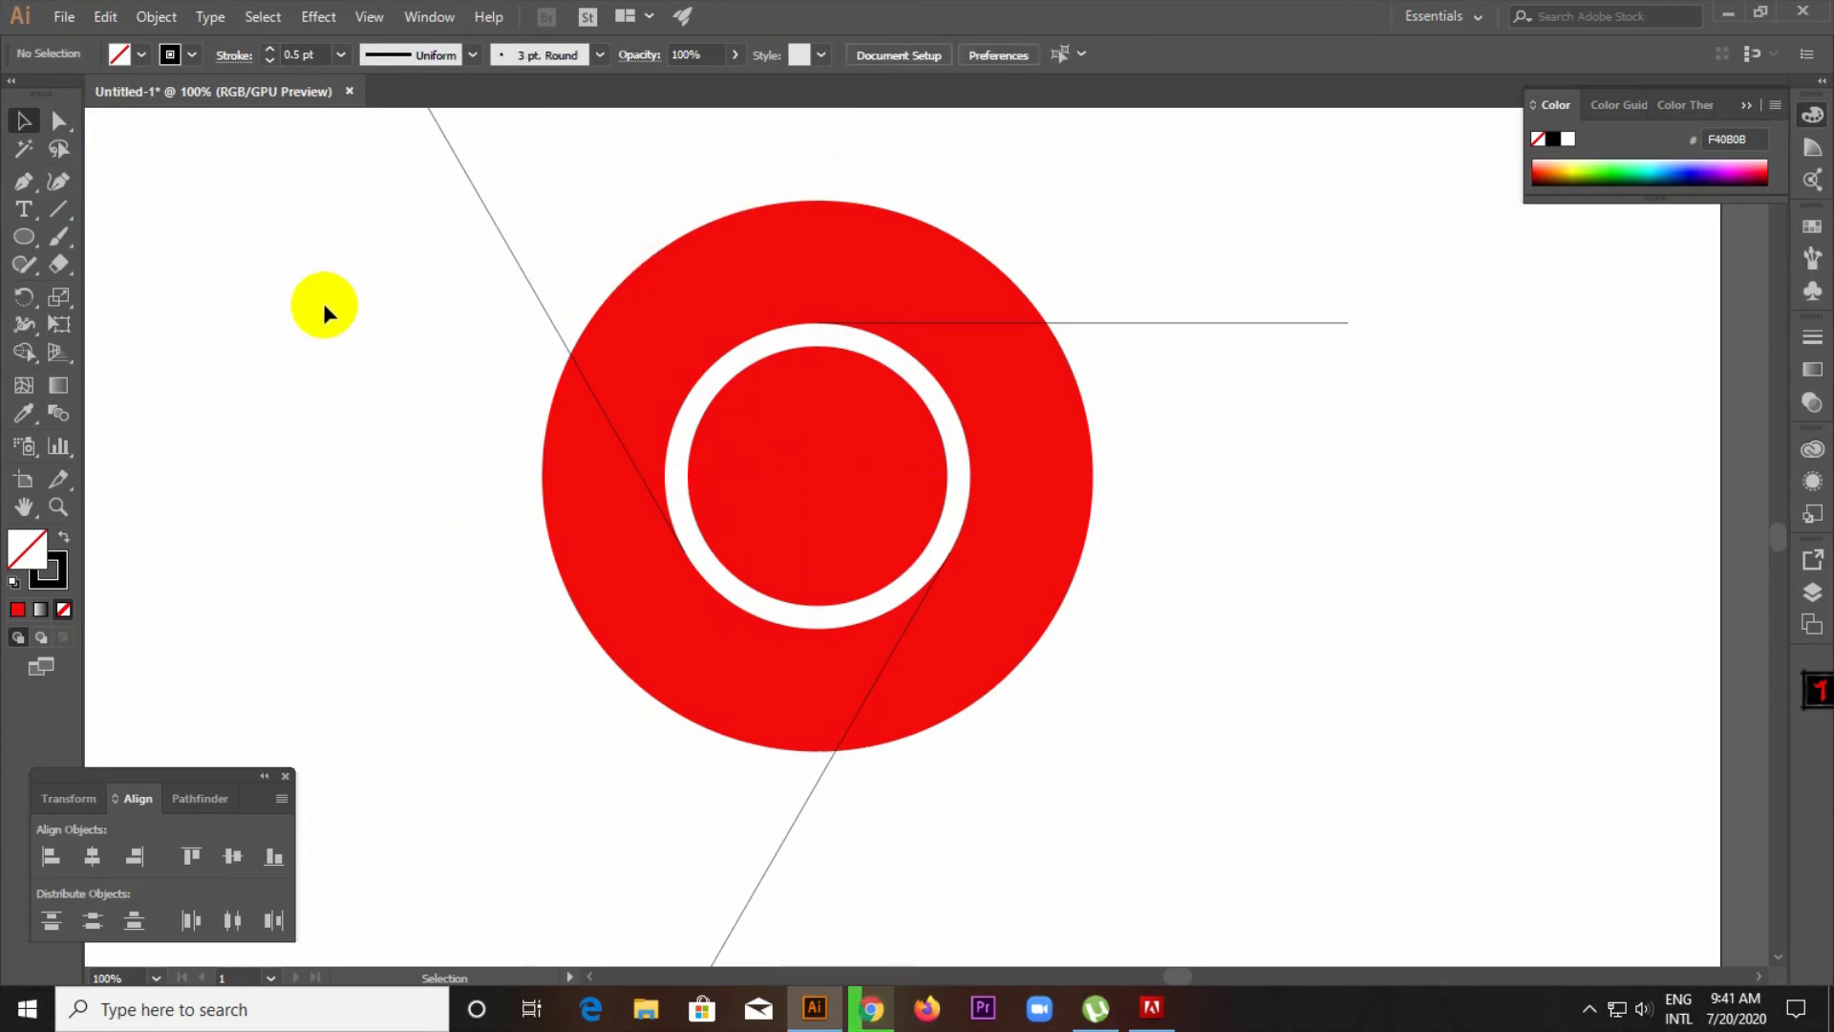
Split the circle pieces along the three tangent lines with Pathfinder Divide and ungroup the result.
drag(292, 298, 1188, 674)
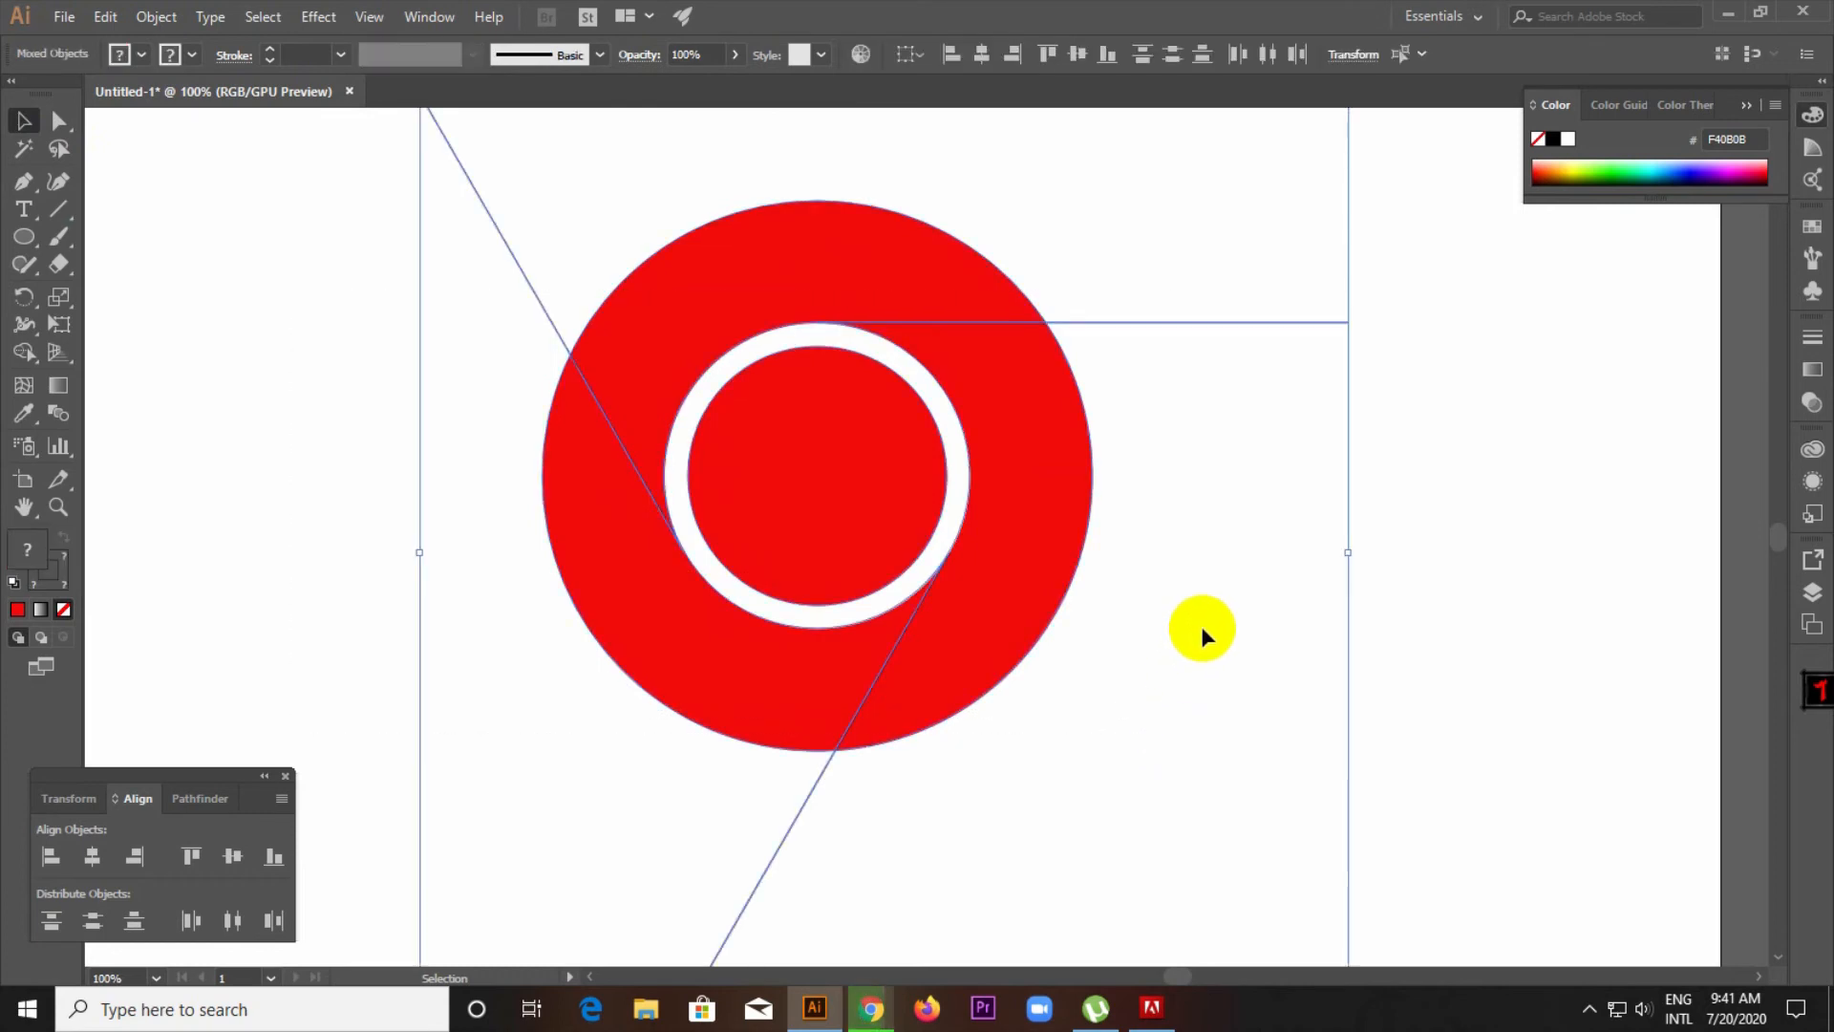
click(184, 820)
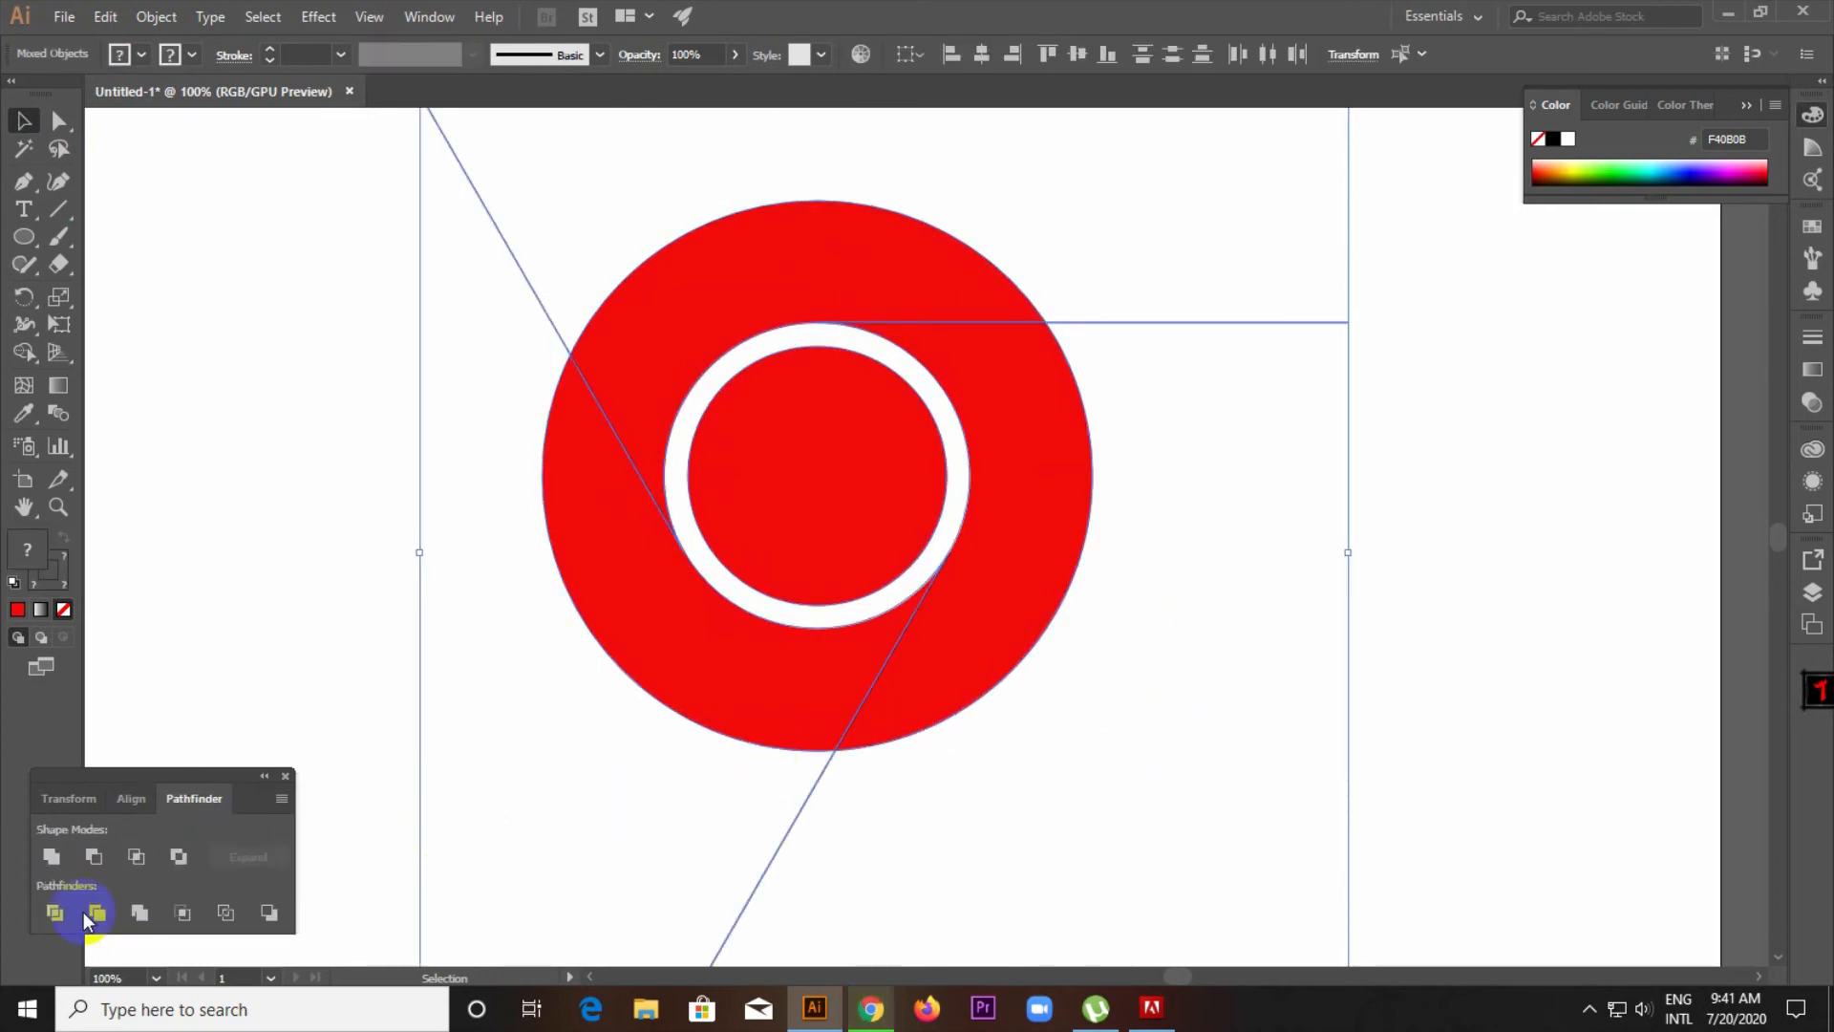
click(65, 919)
right_click(848, 622)
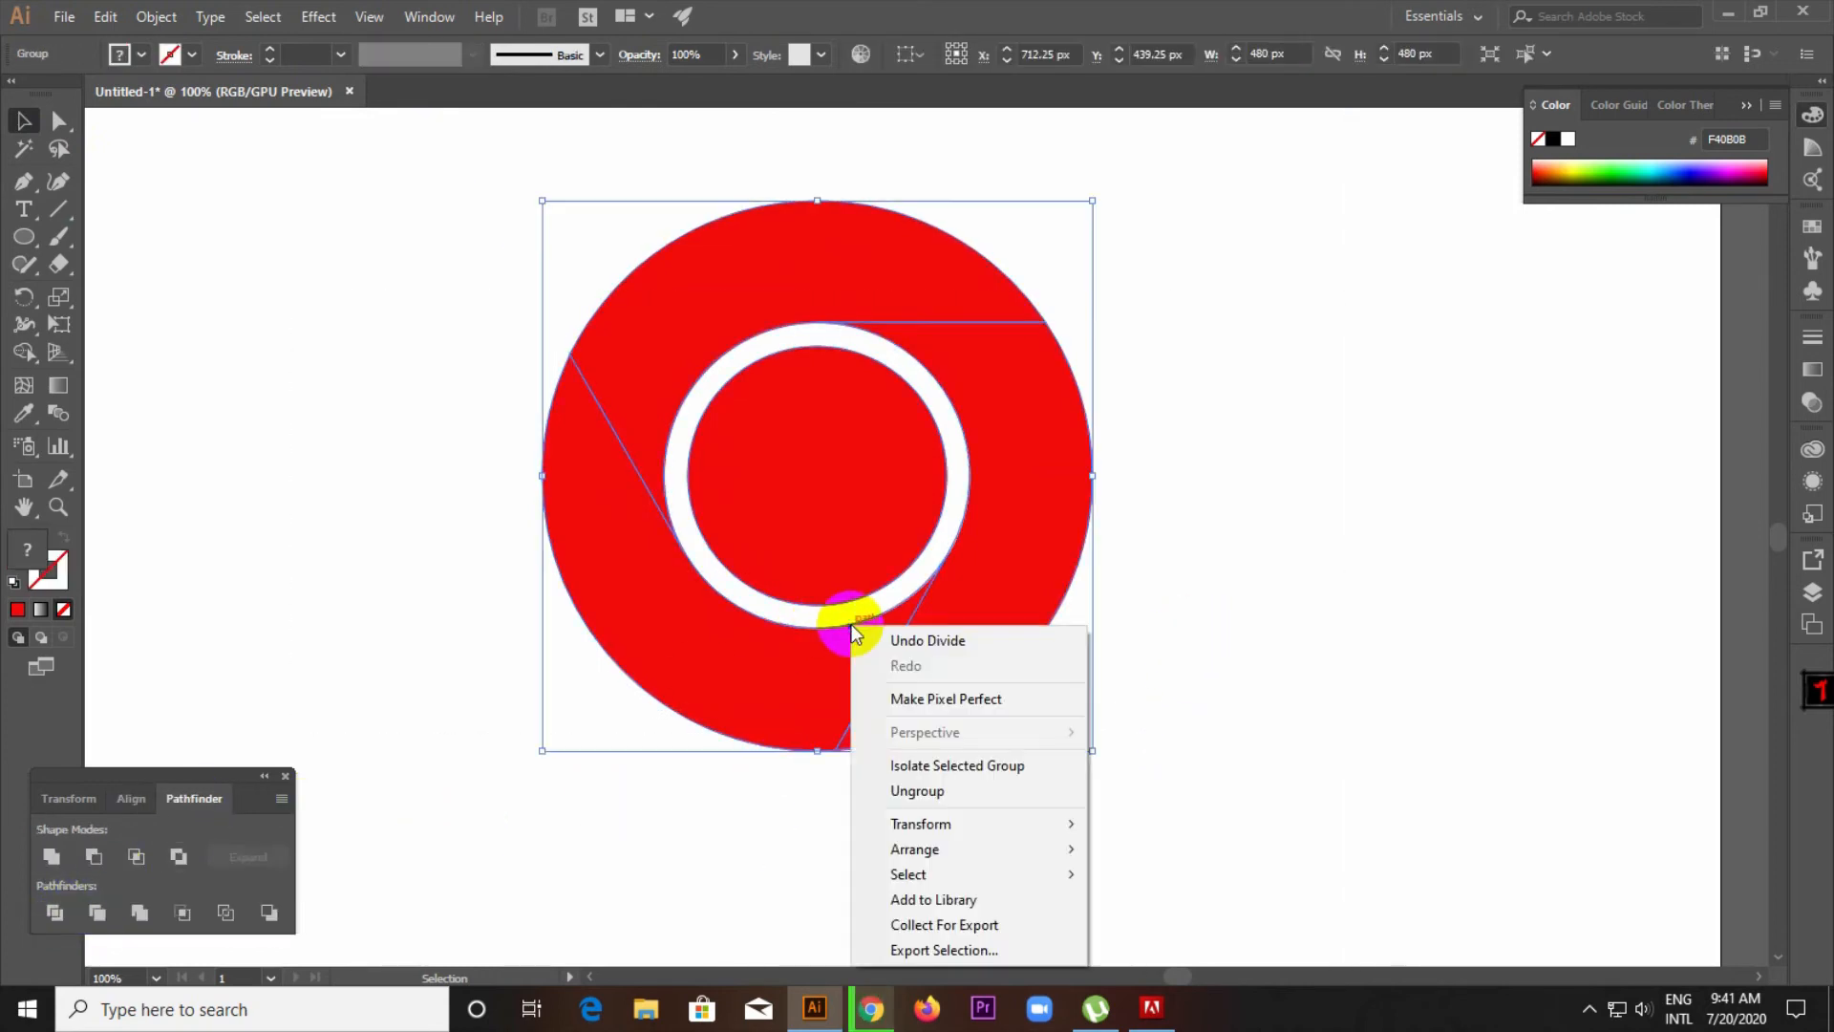
click(955, 789)
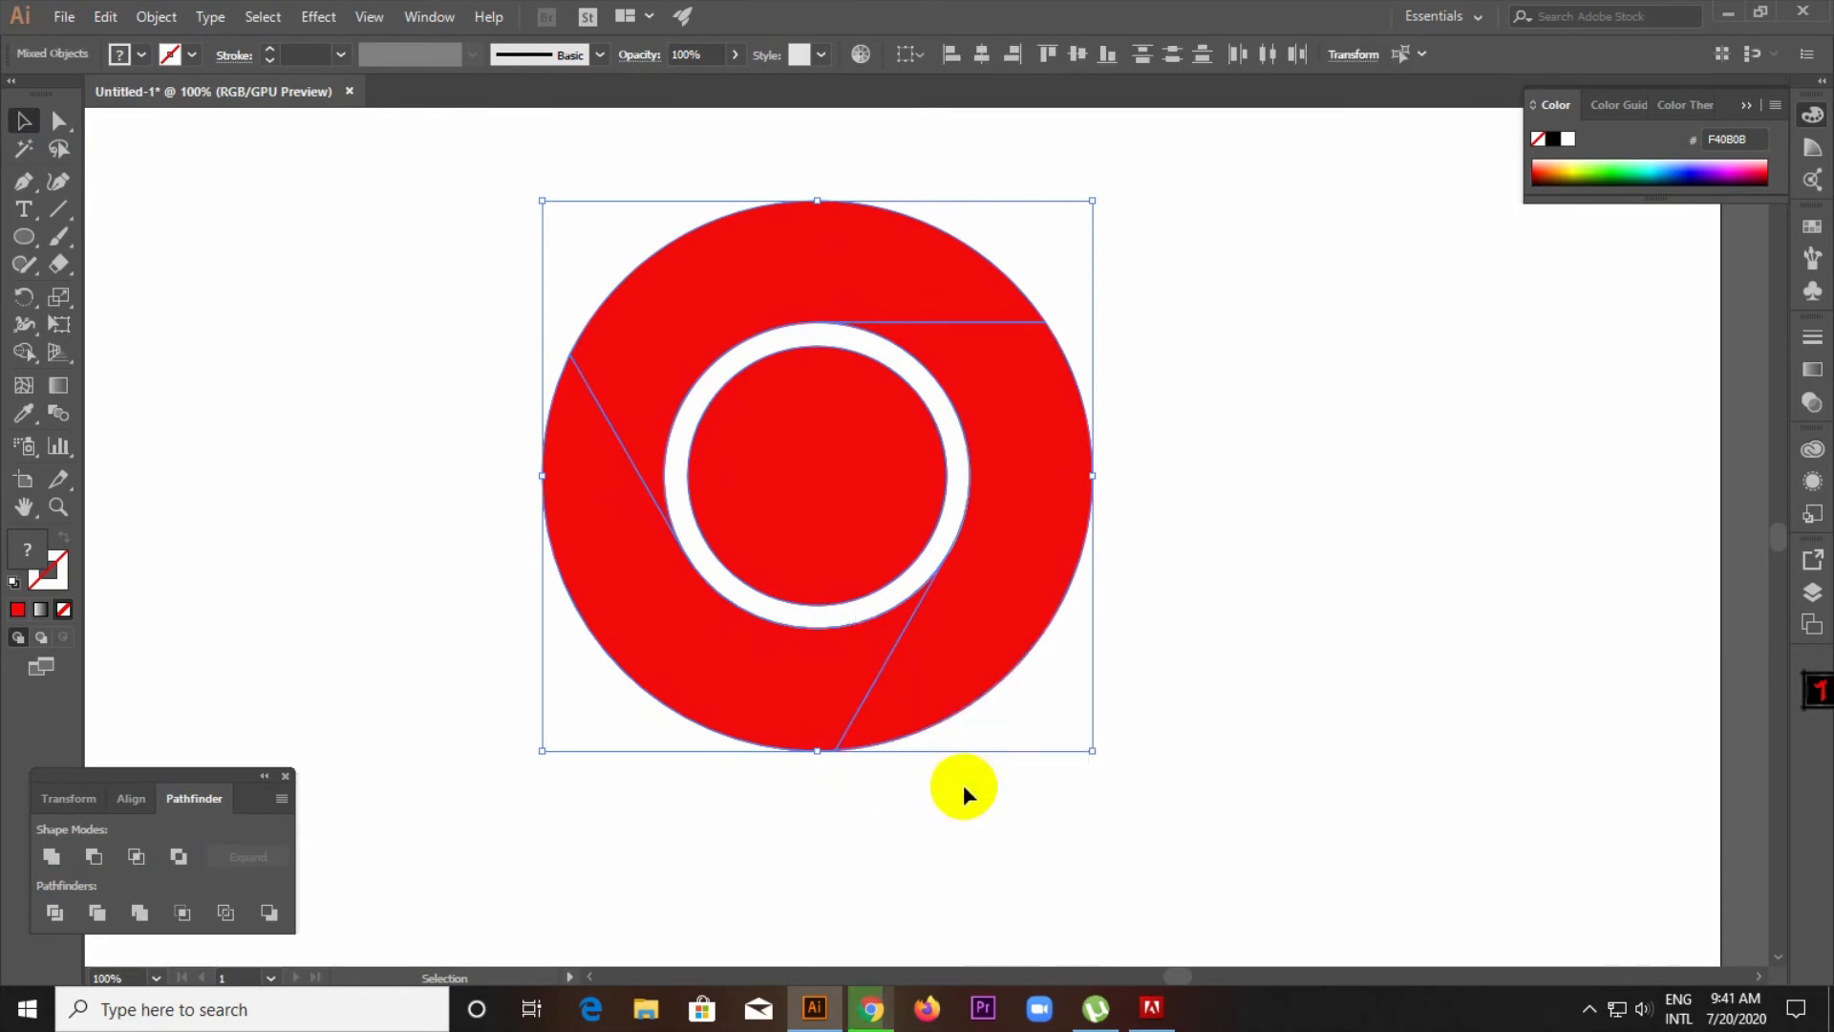
click(1254, 621)
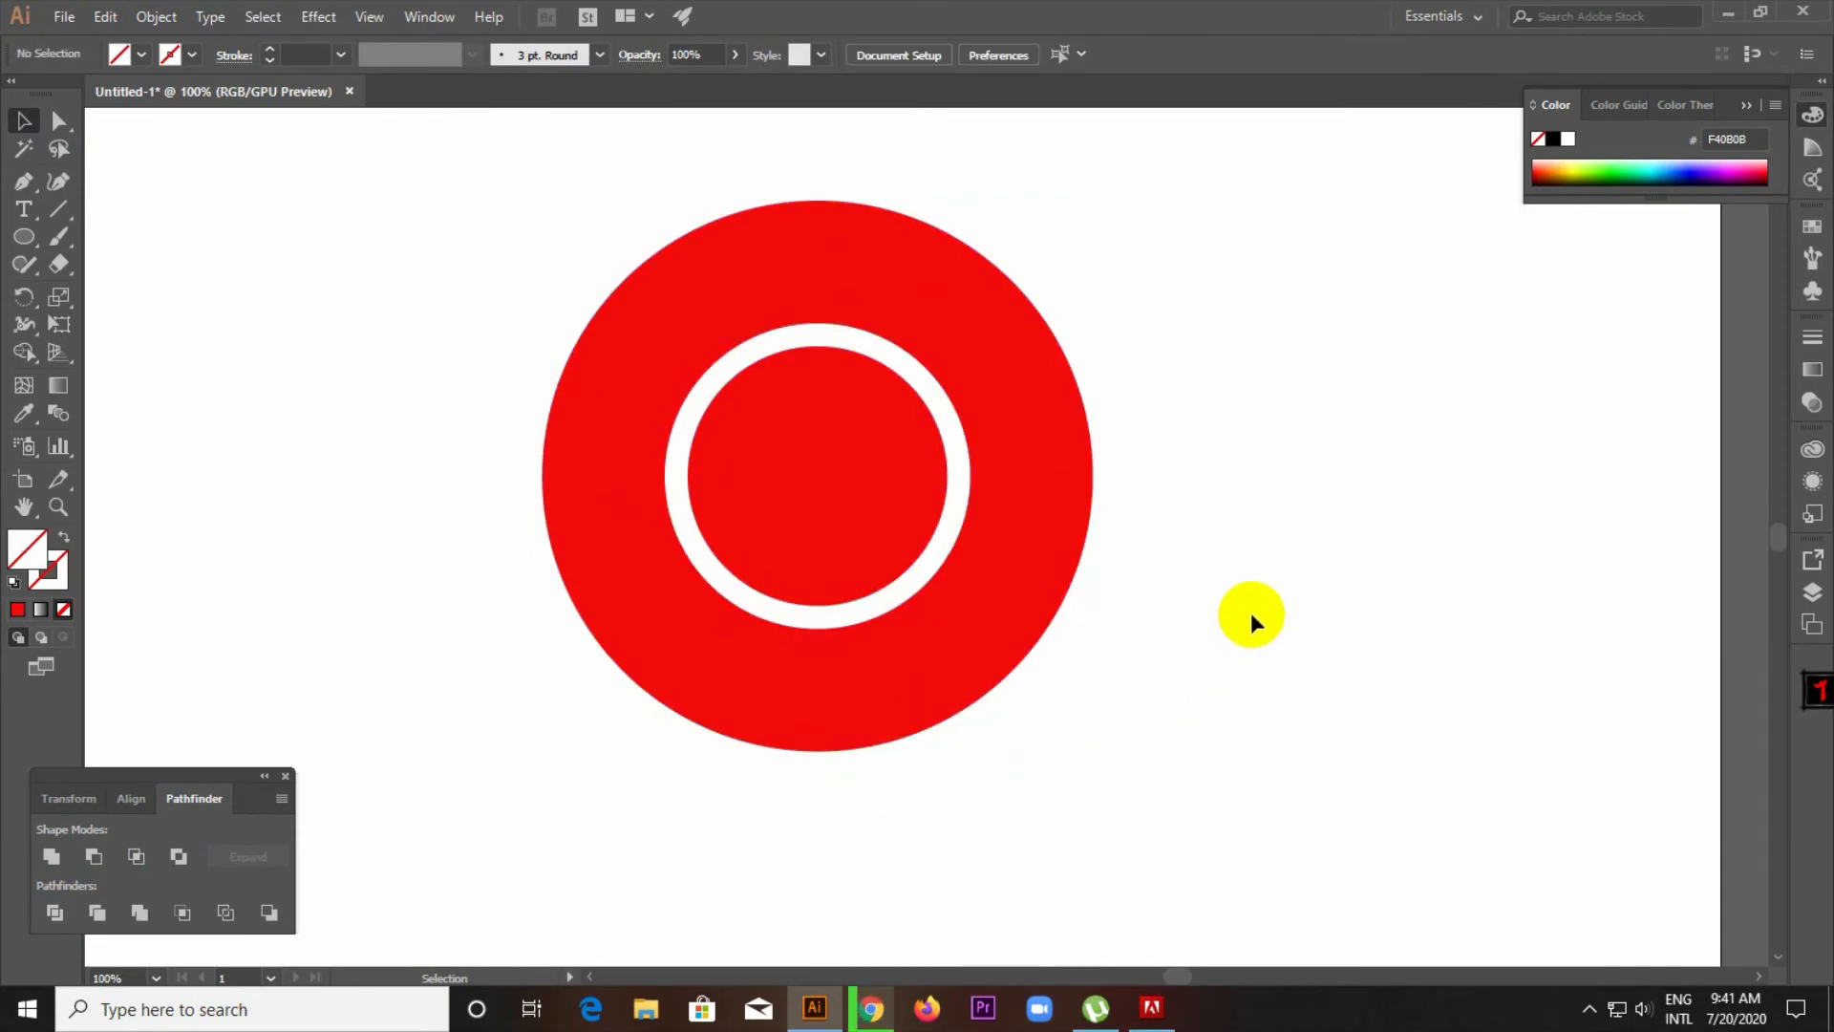
Fill the lower-left segment of the outer ring with olive green 78870B.
click(802, 274)
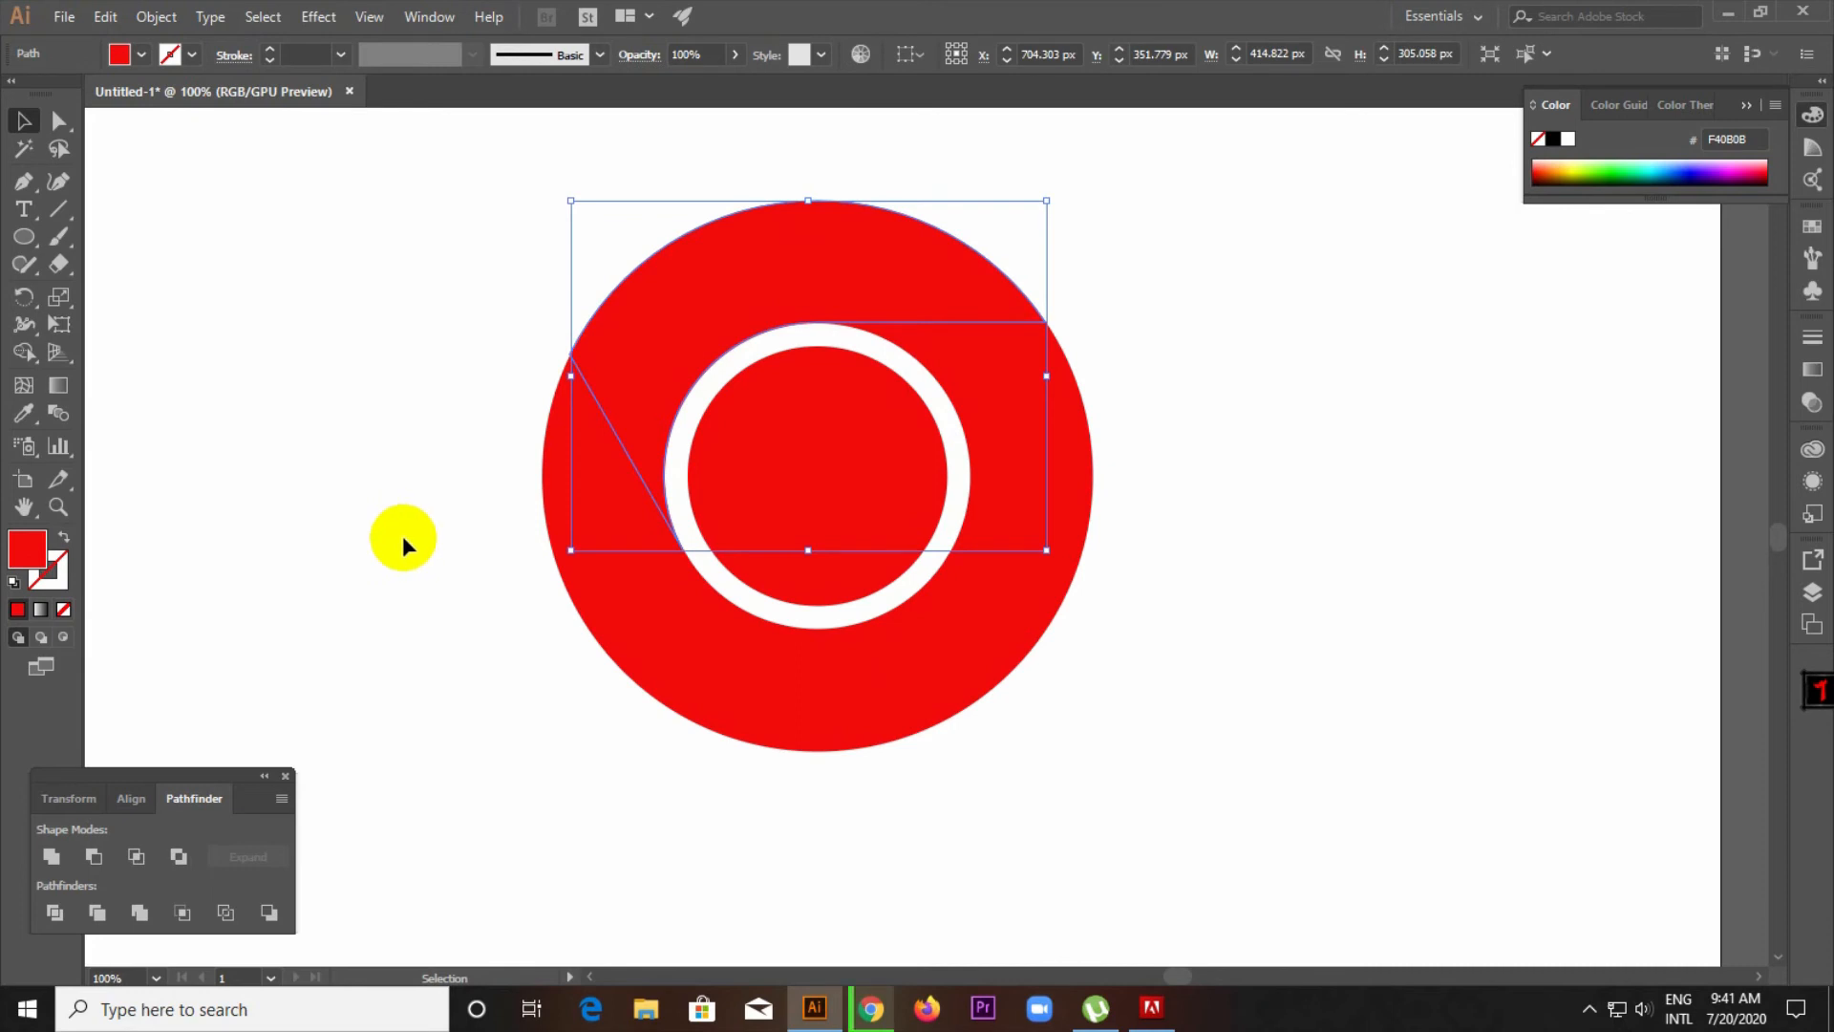
click(565, 478)
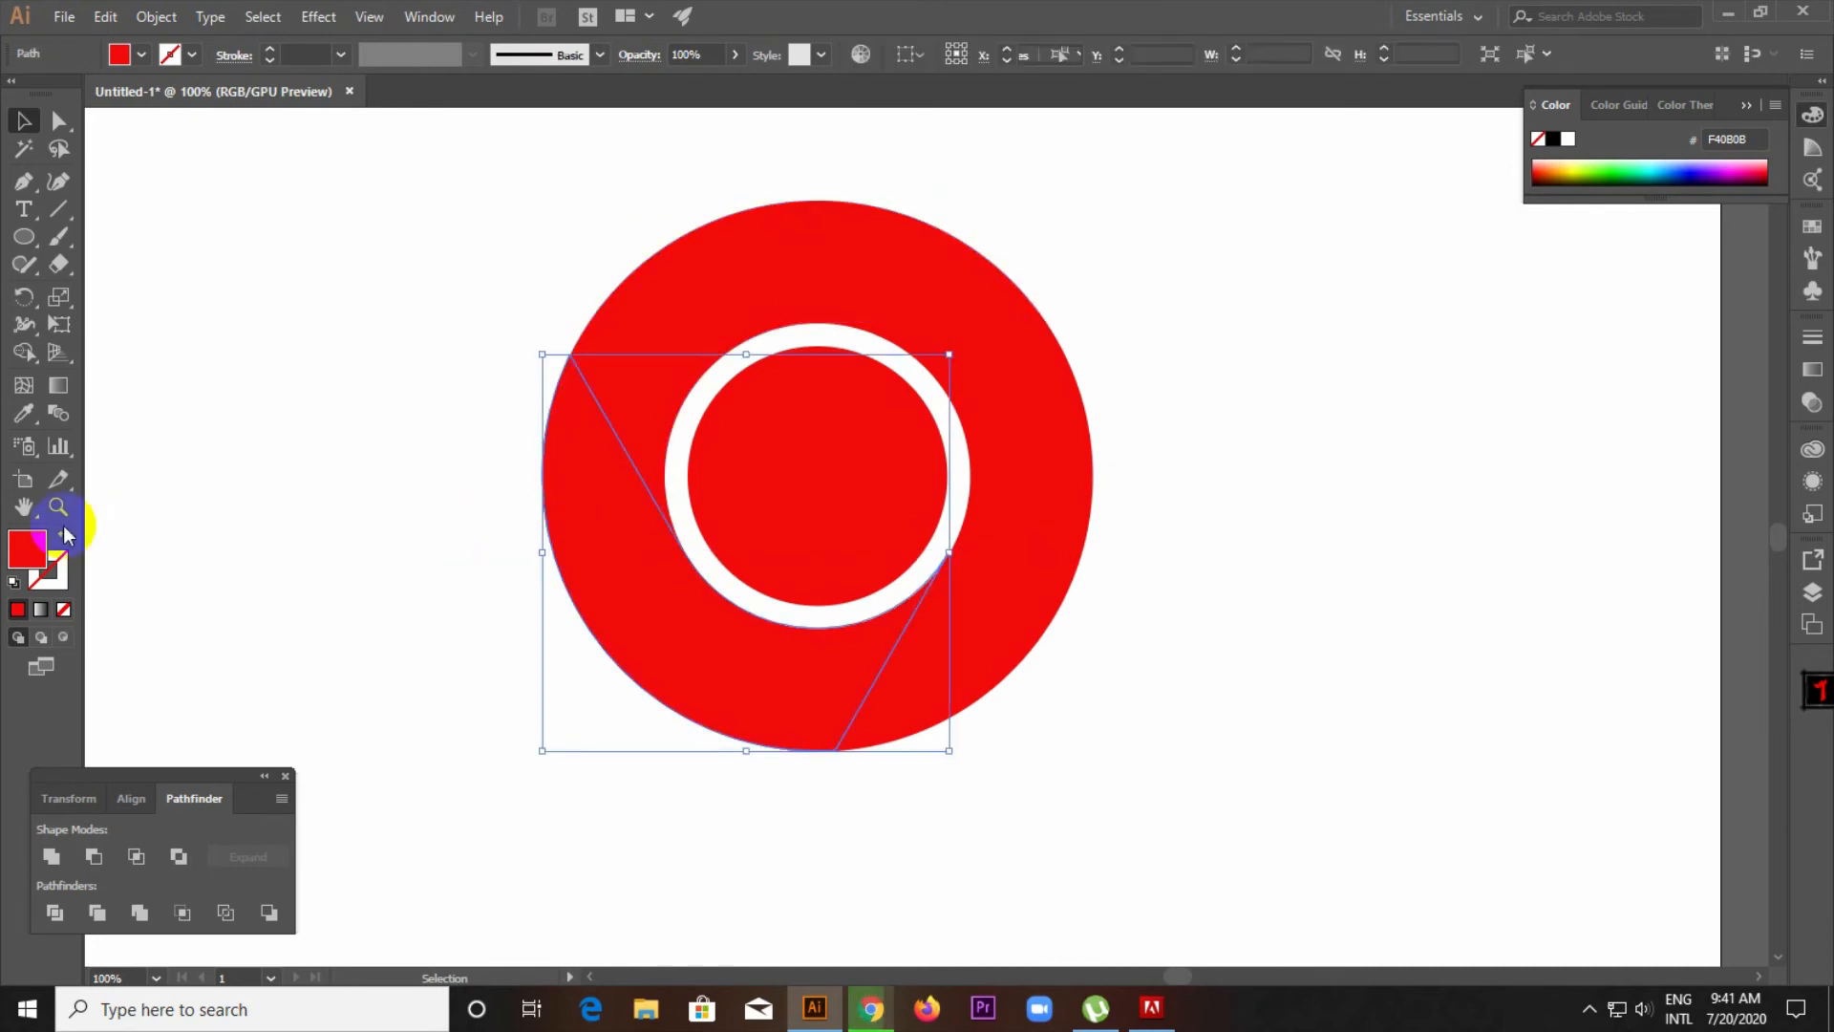
double_click(26, 559)
click(938, 572)
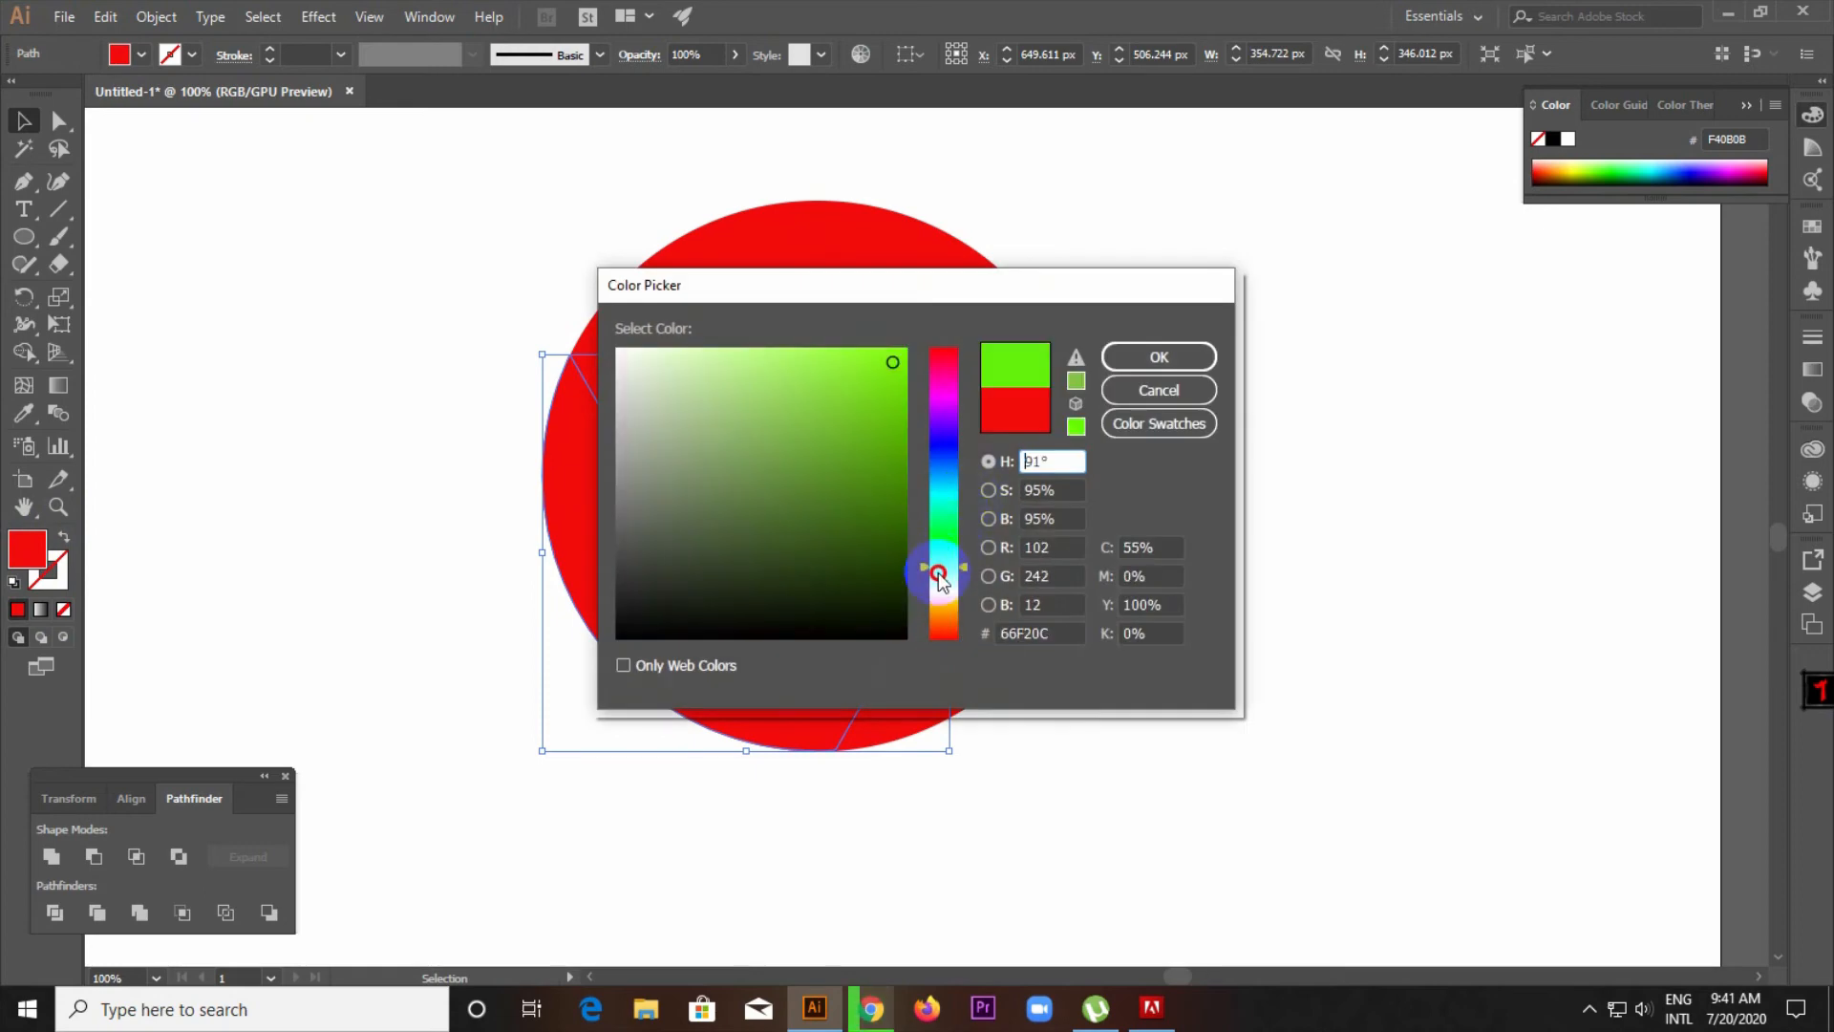
drag(939, 572, 941, 602)
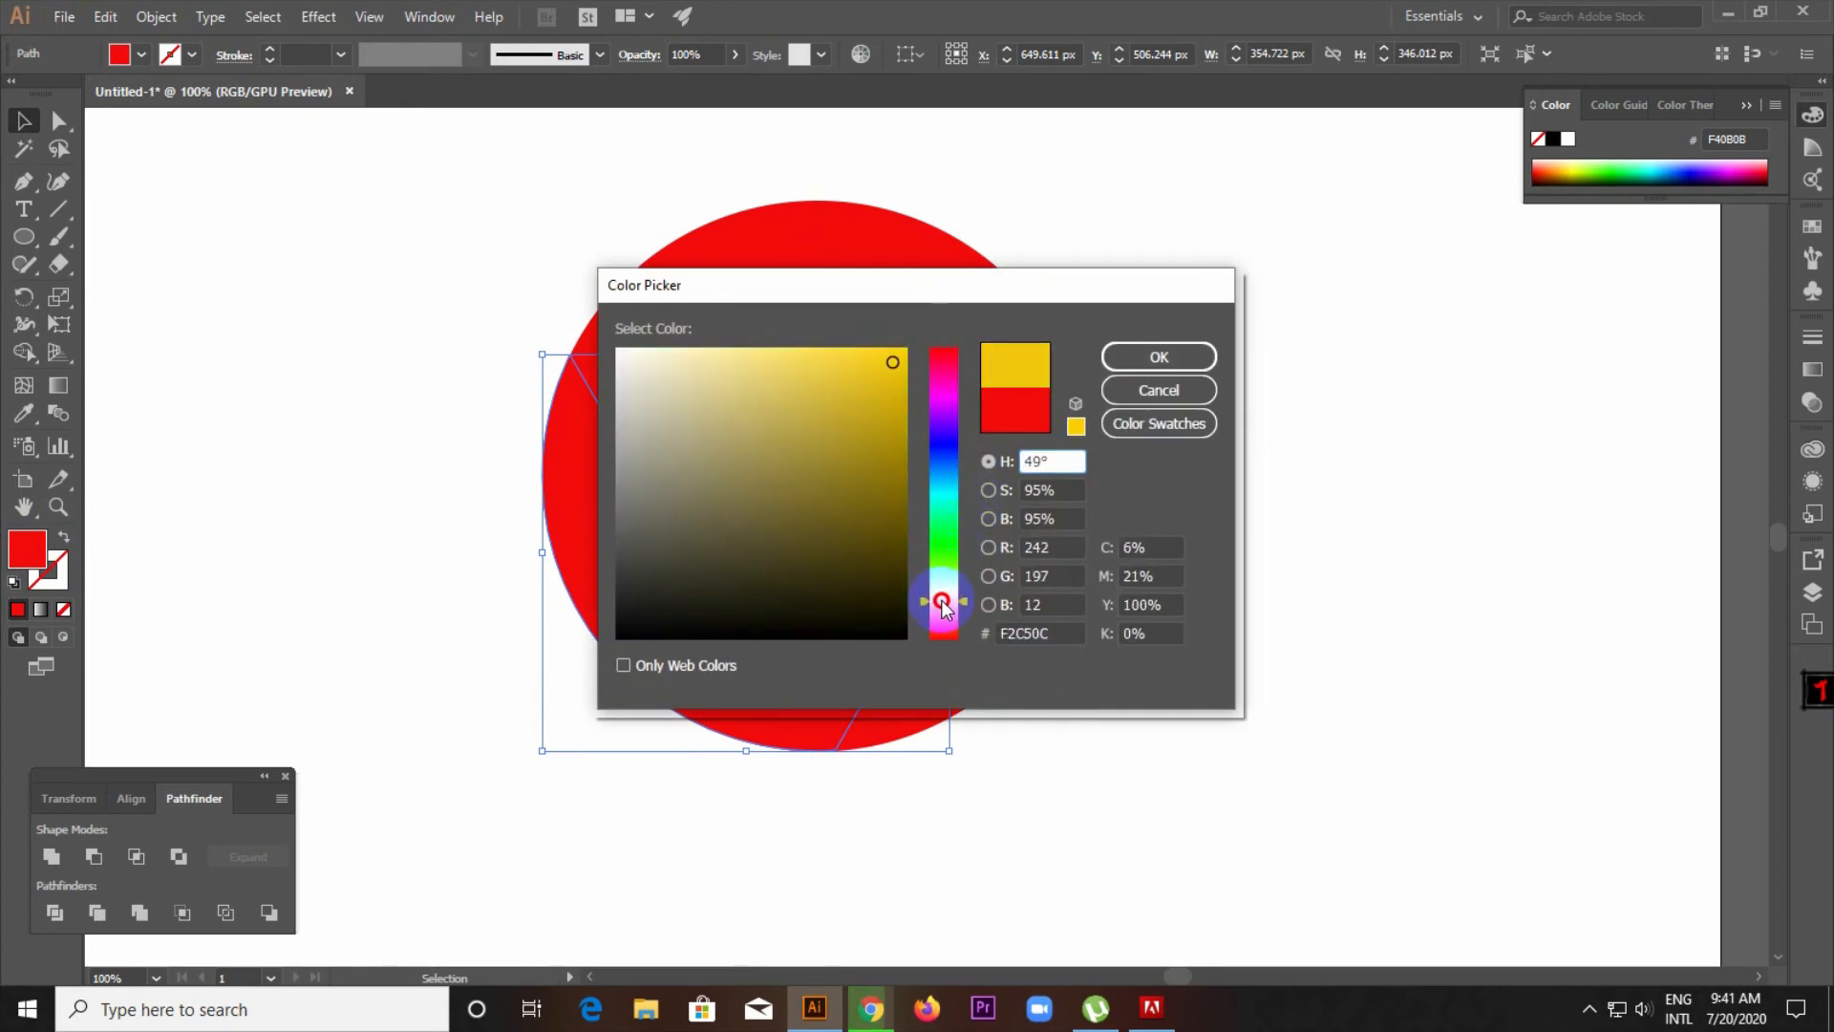
drag(942, 602, 940, 585)
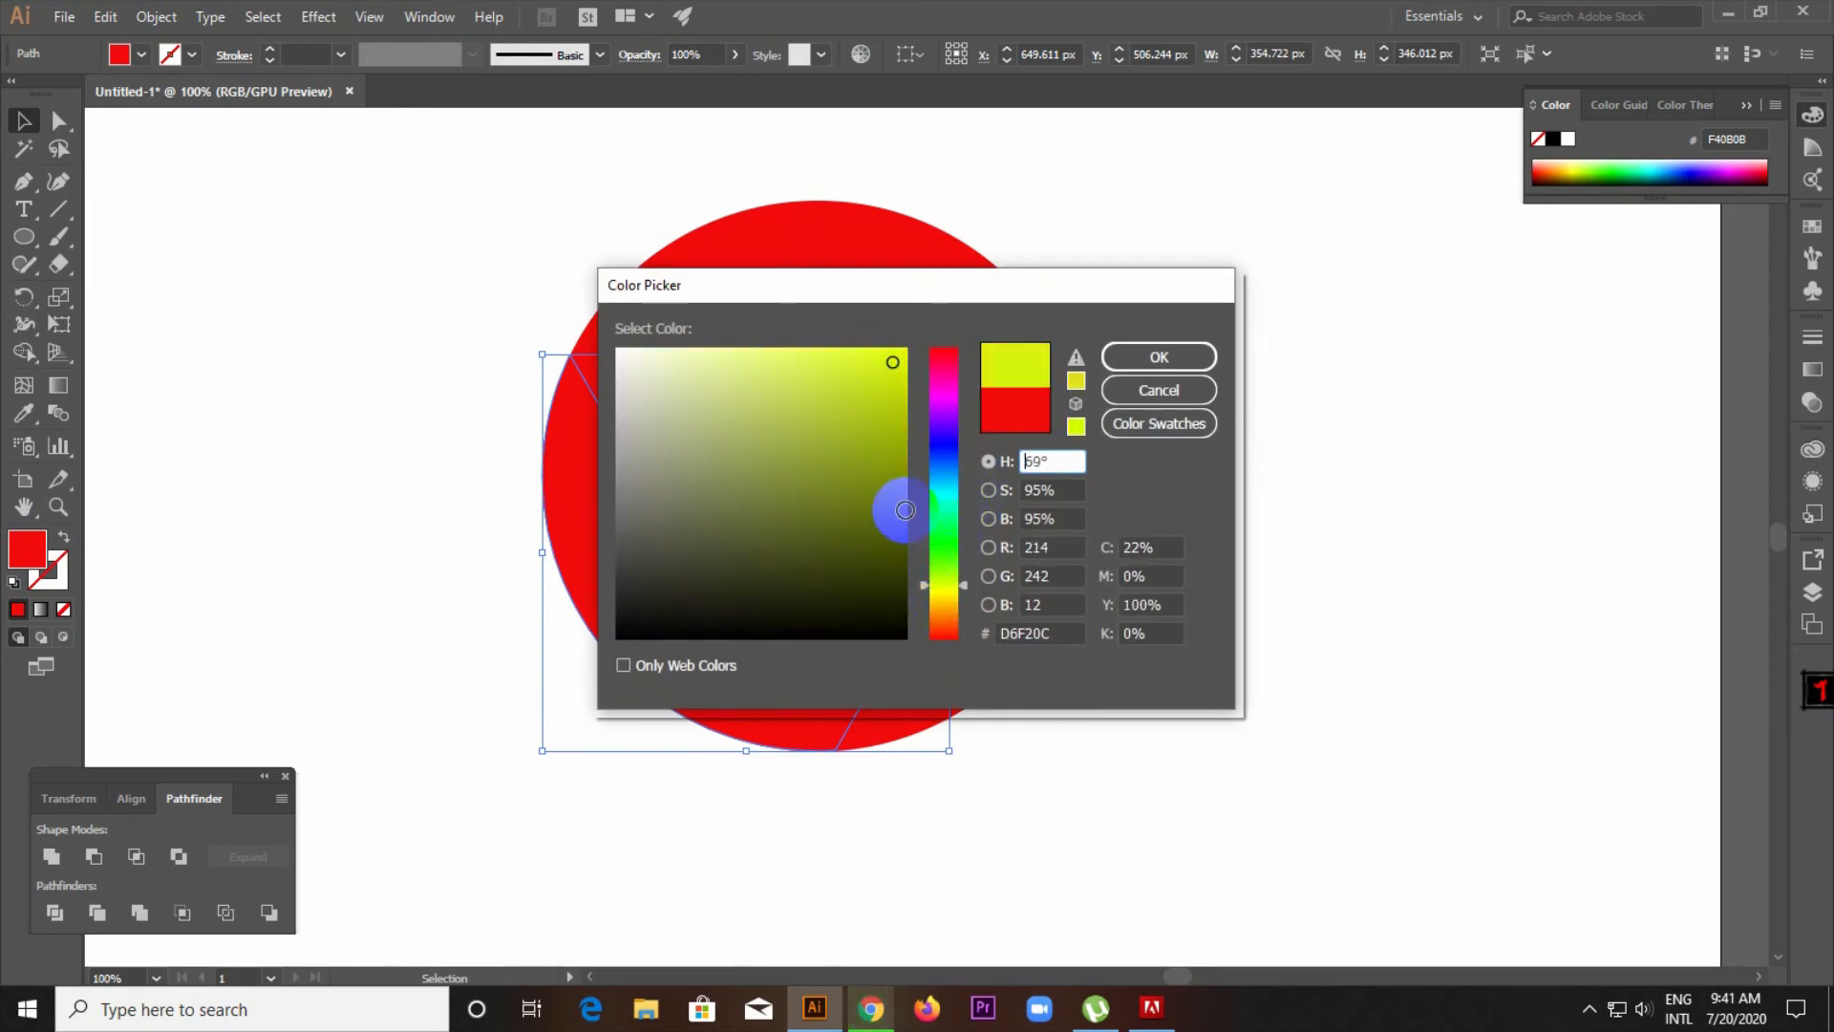
drag(872, 414, 883, 484)
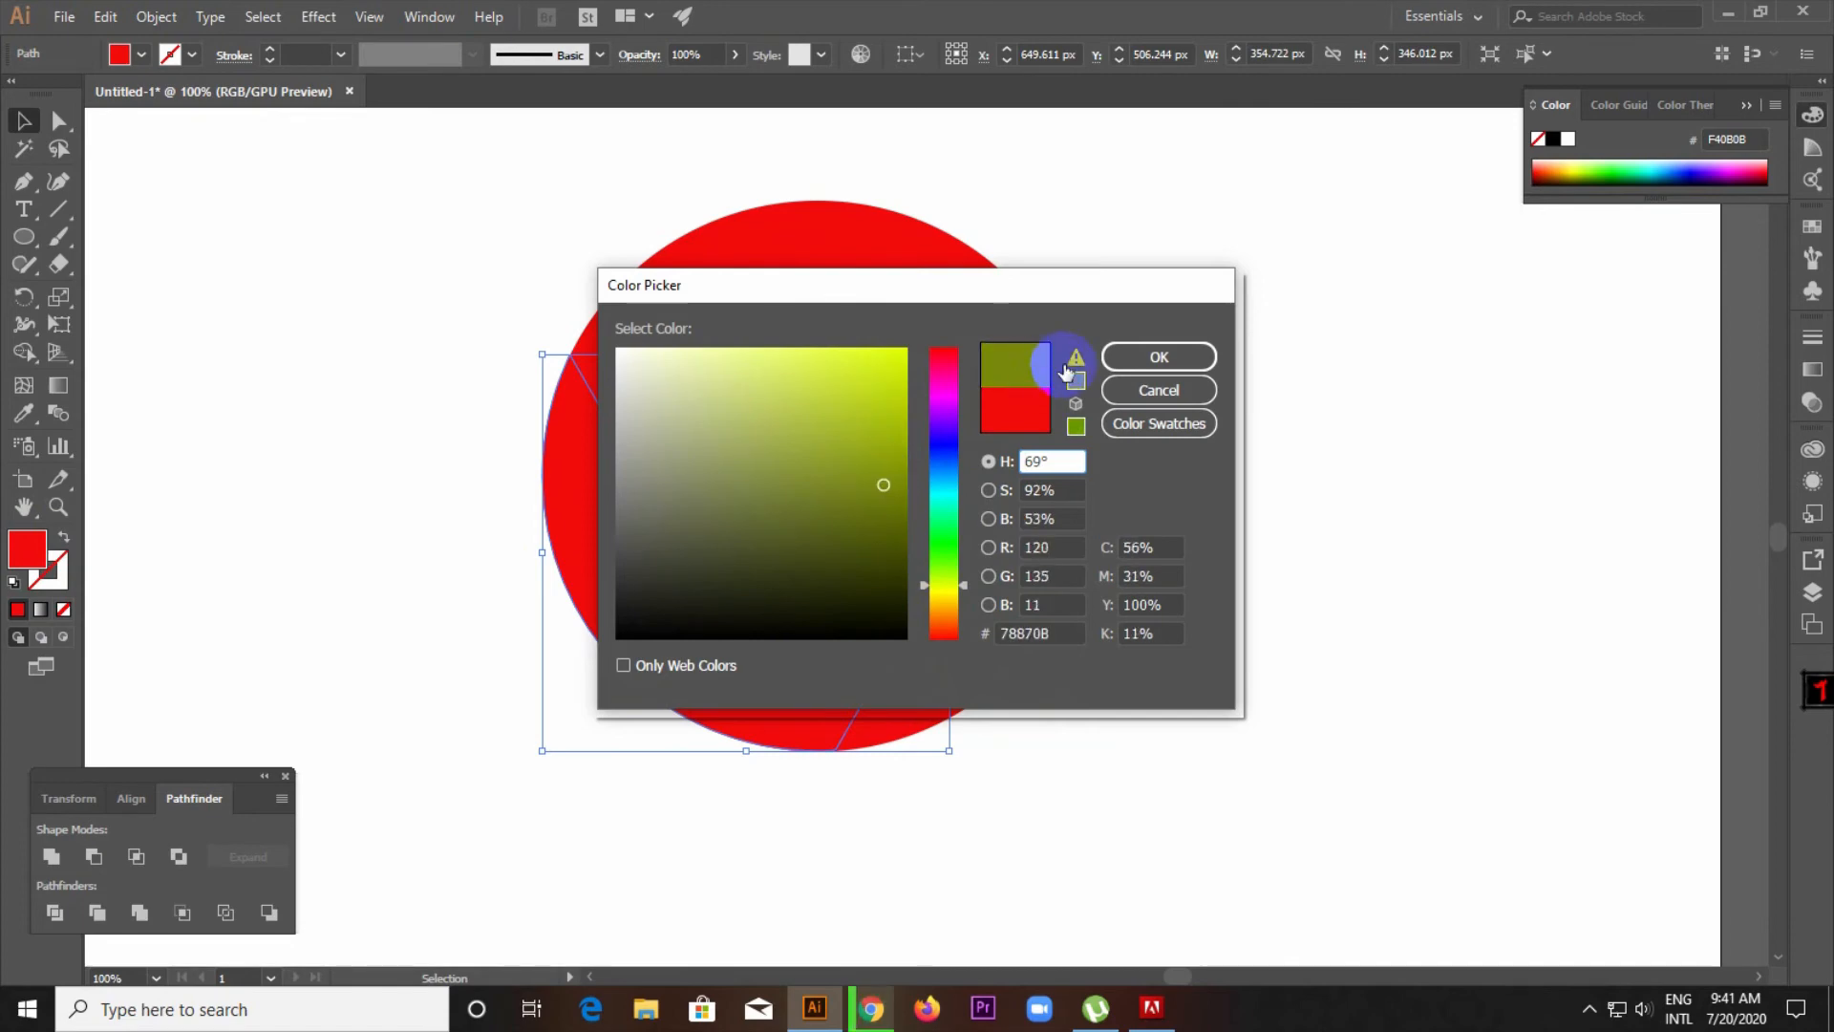
click(1139, 359)
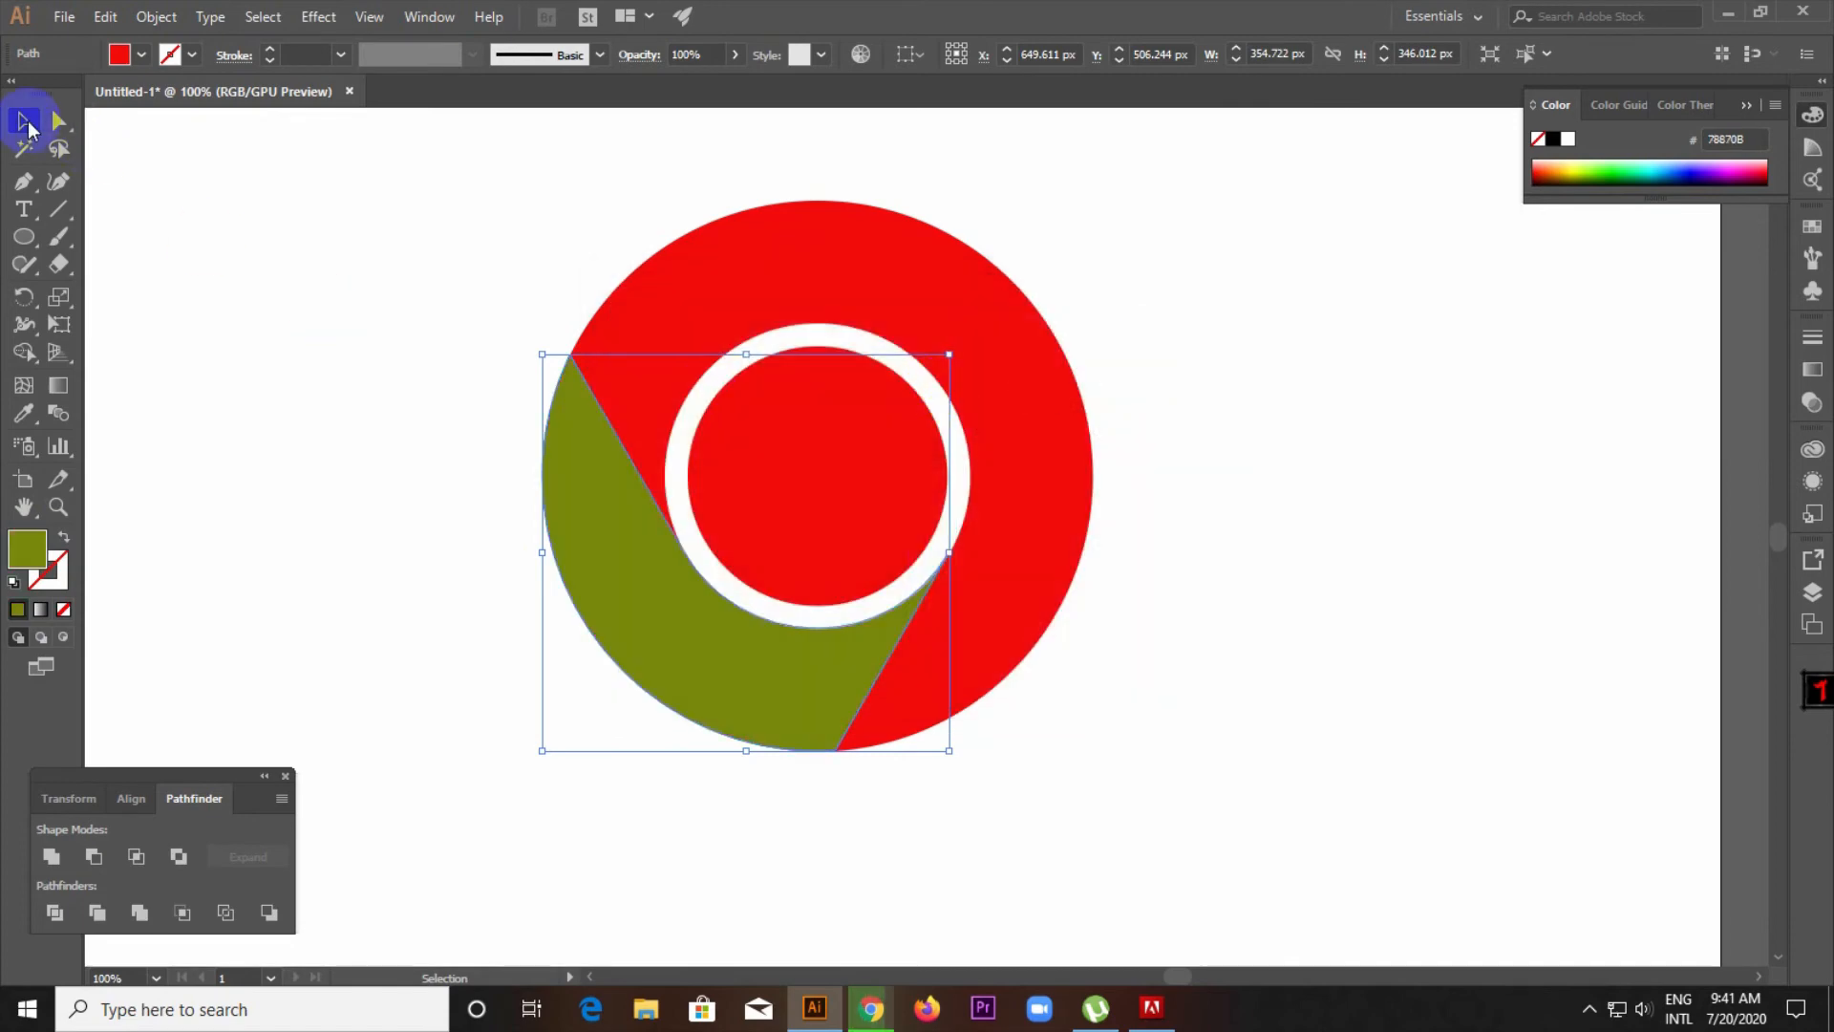
click(314, 432)
Fill the right segment of the outer ring with bright yellow E8F20F.
click(1032, 439)
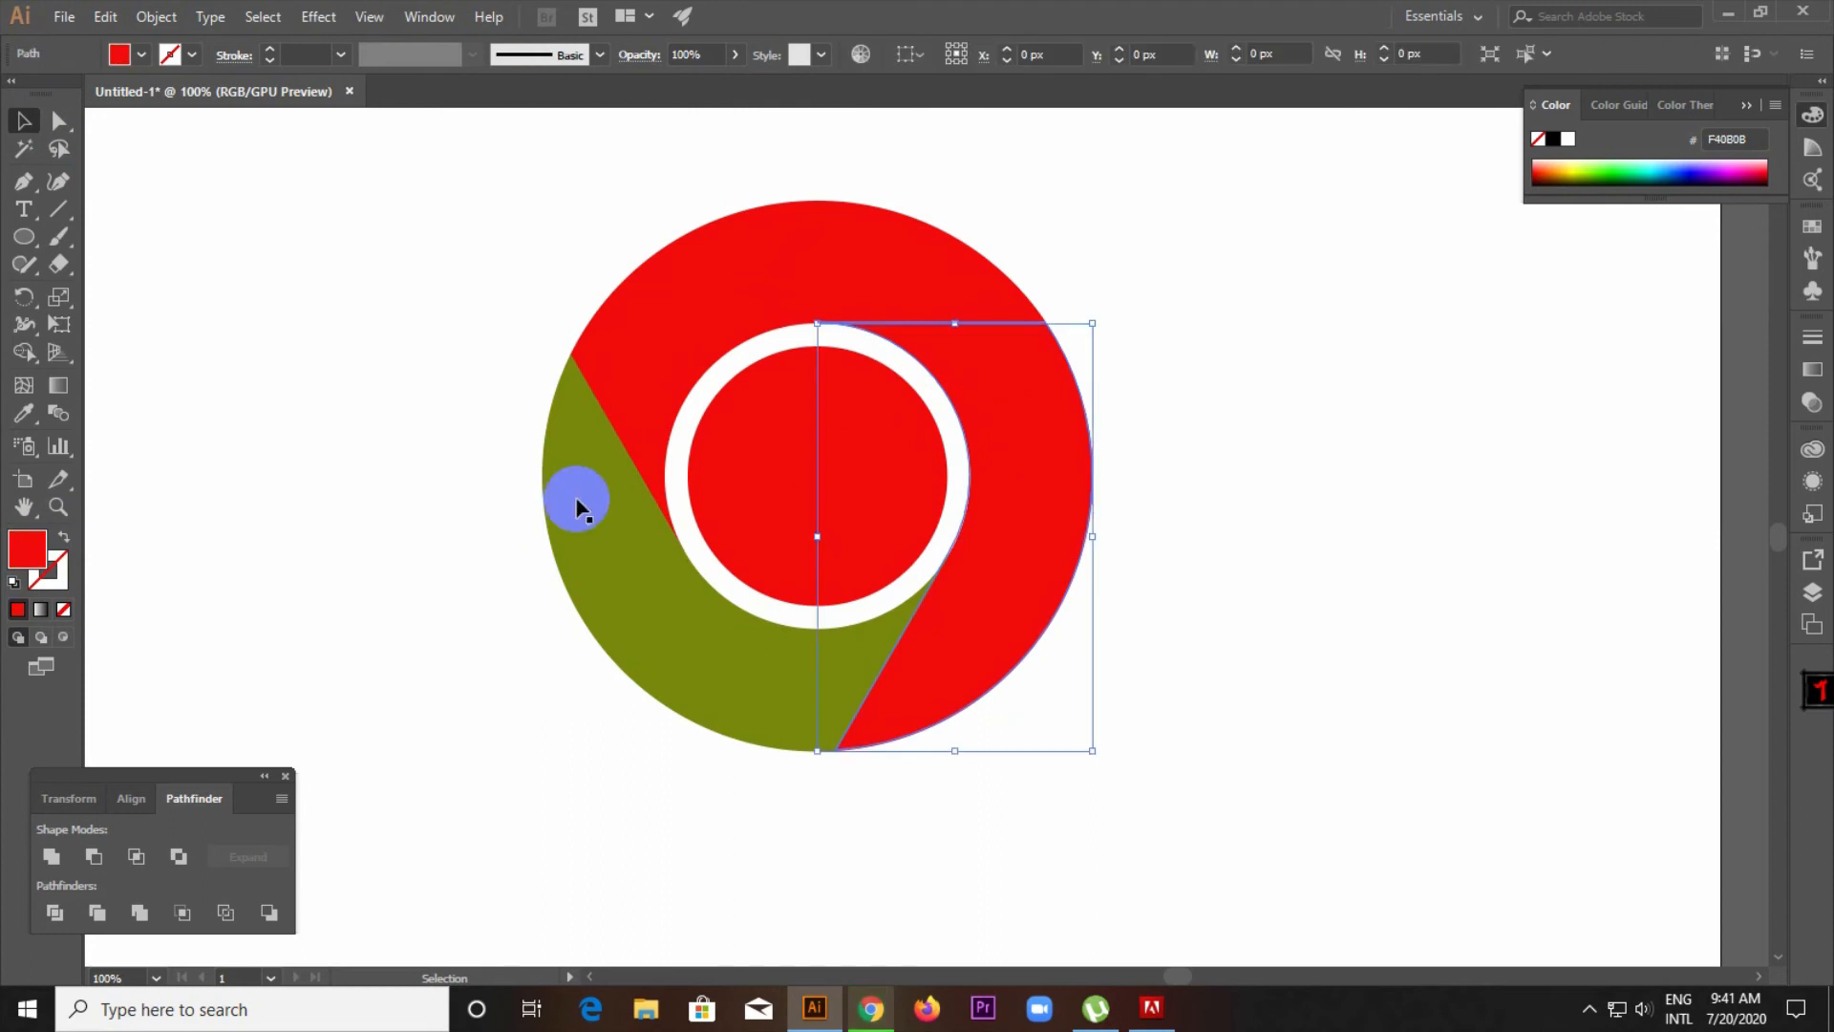
click(29, 550)
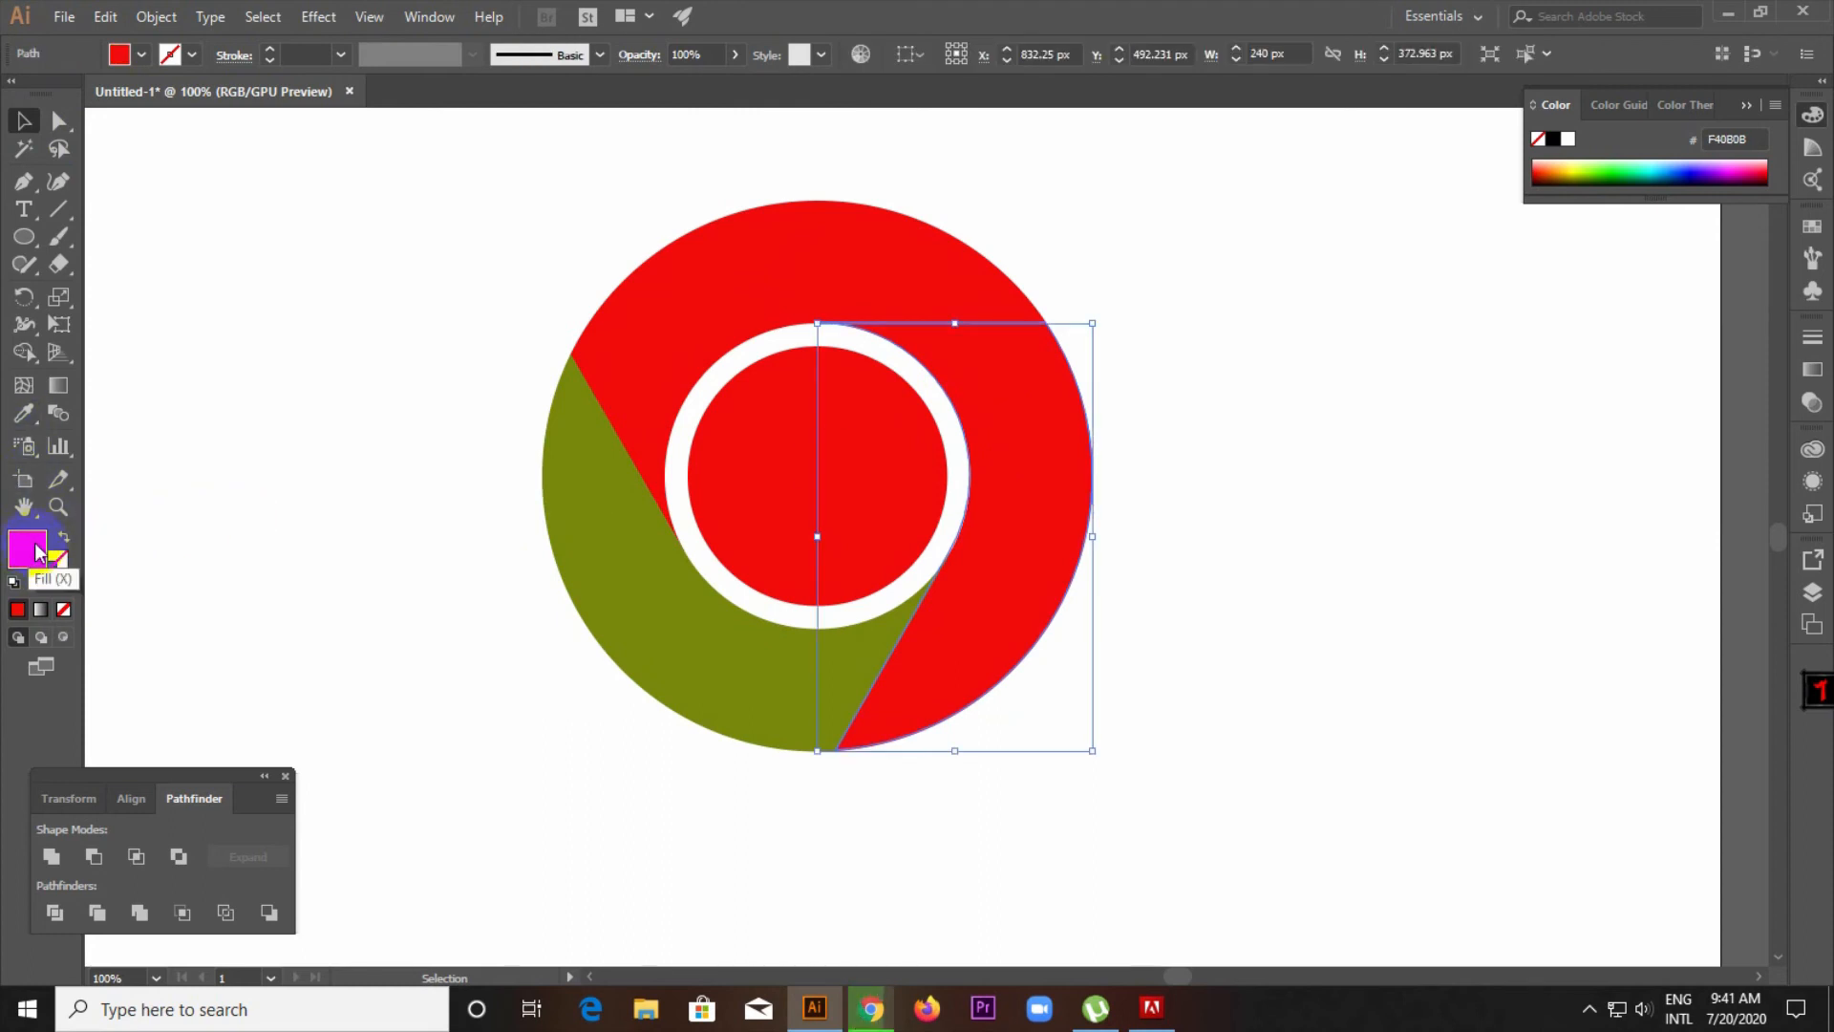
click(37, 551)
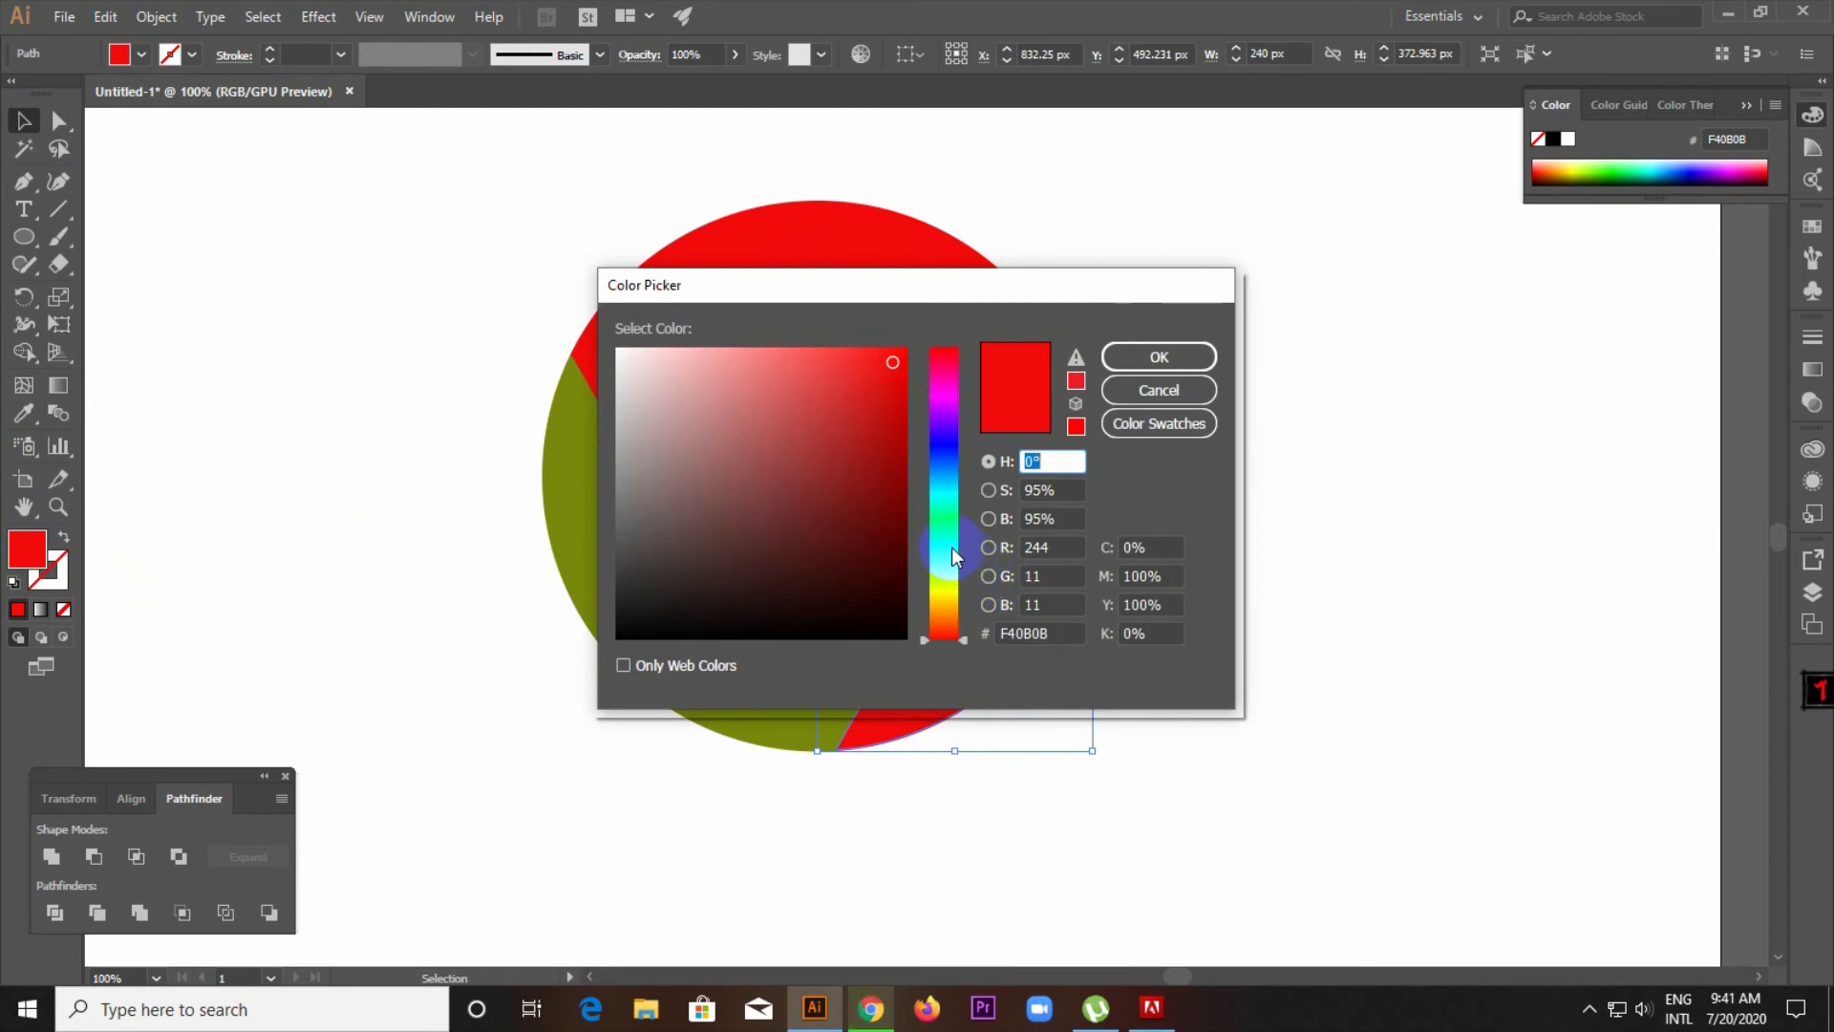
mouse_move(952, 557)
mouse_down()
mouse_move(942, 507)
mouse_move(942, 606)
mouse_move(942, 586)
mouse_up()
click(887, 364)
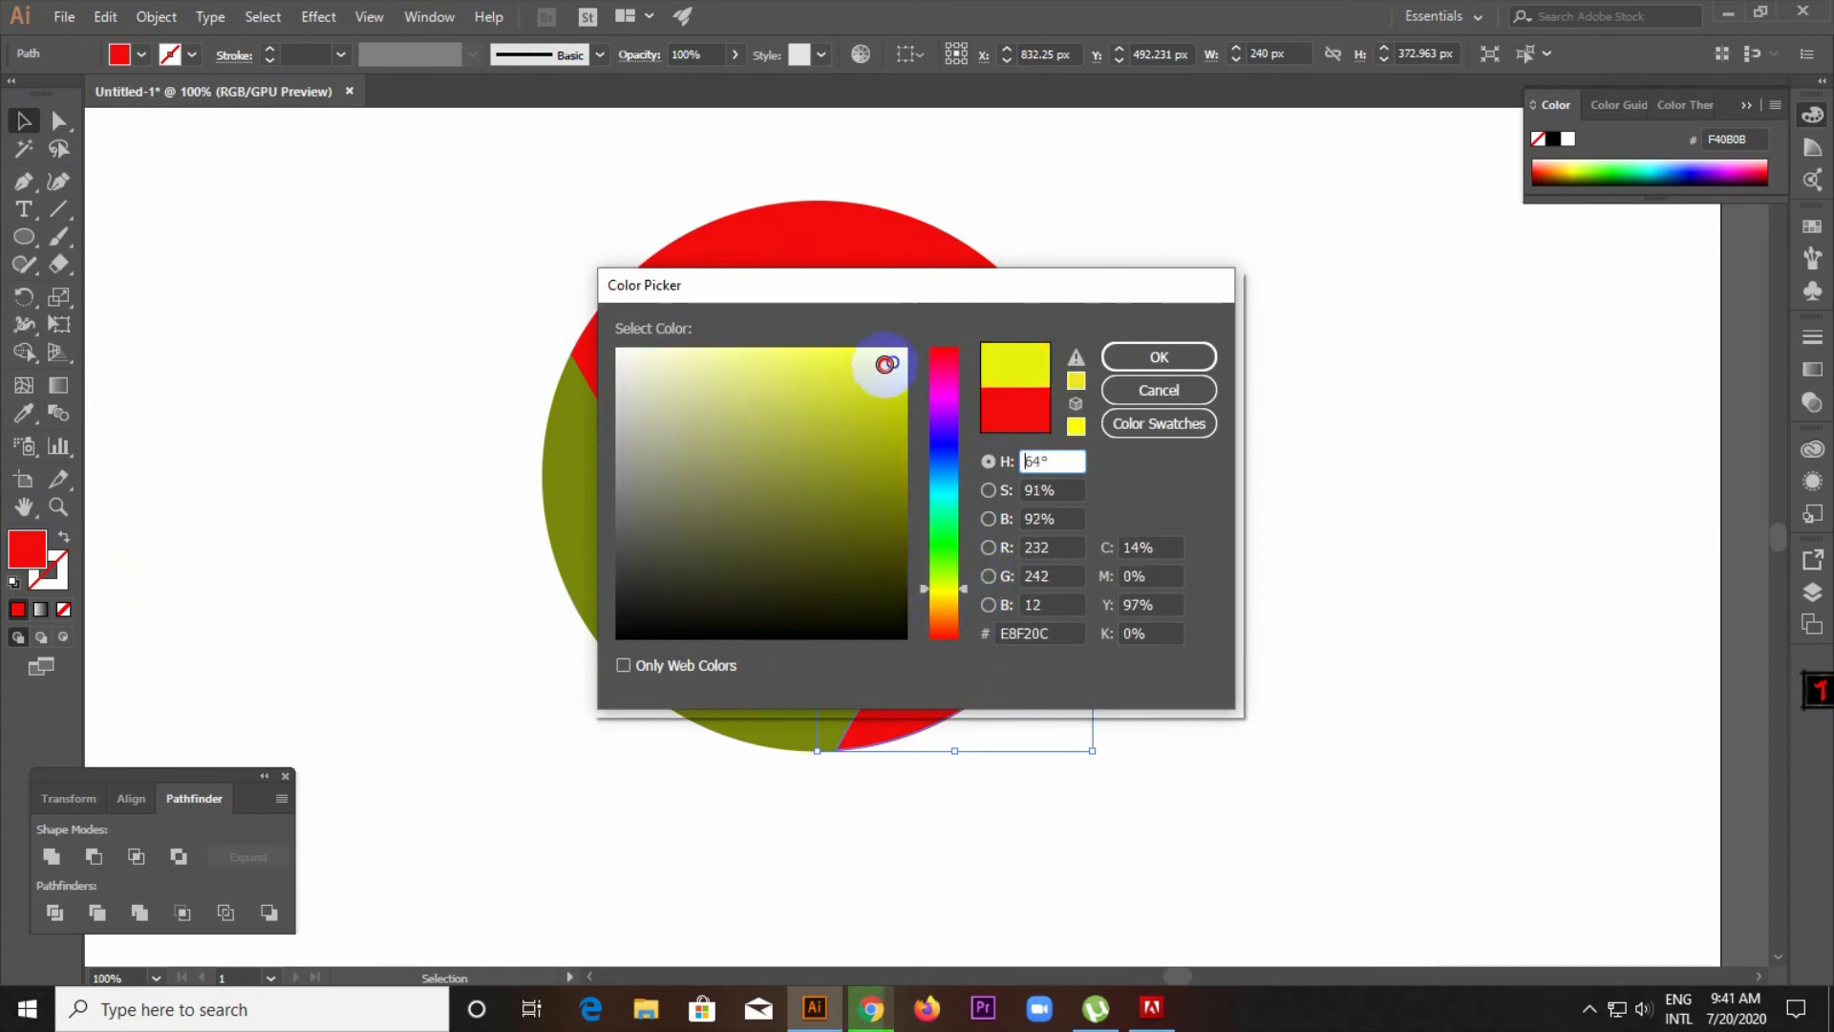
click(1113, 355)
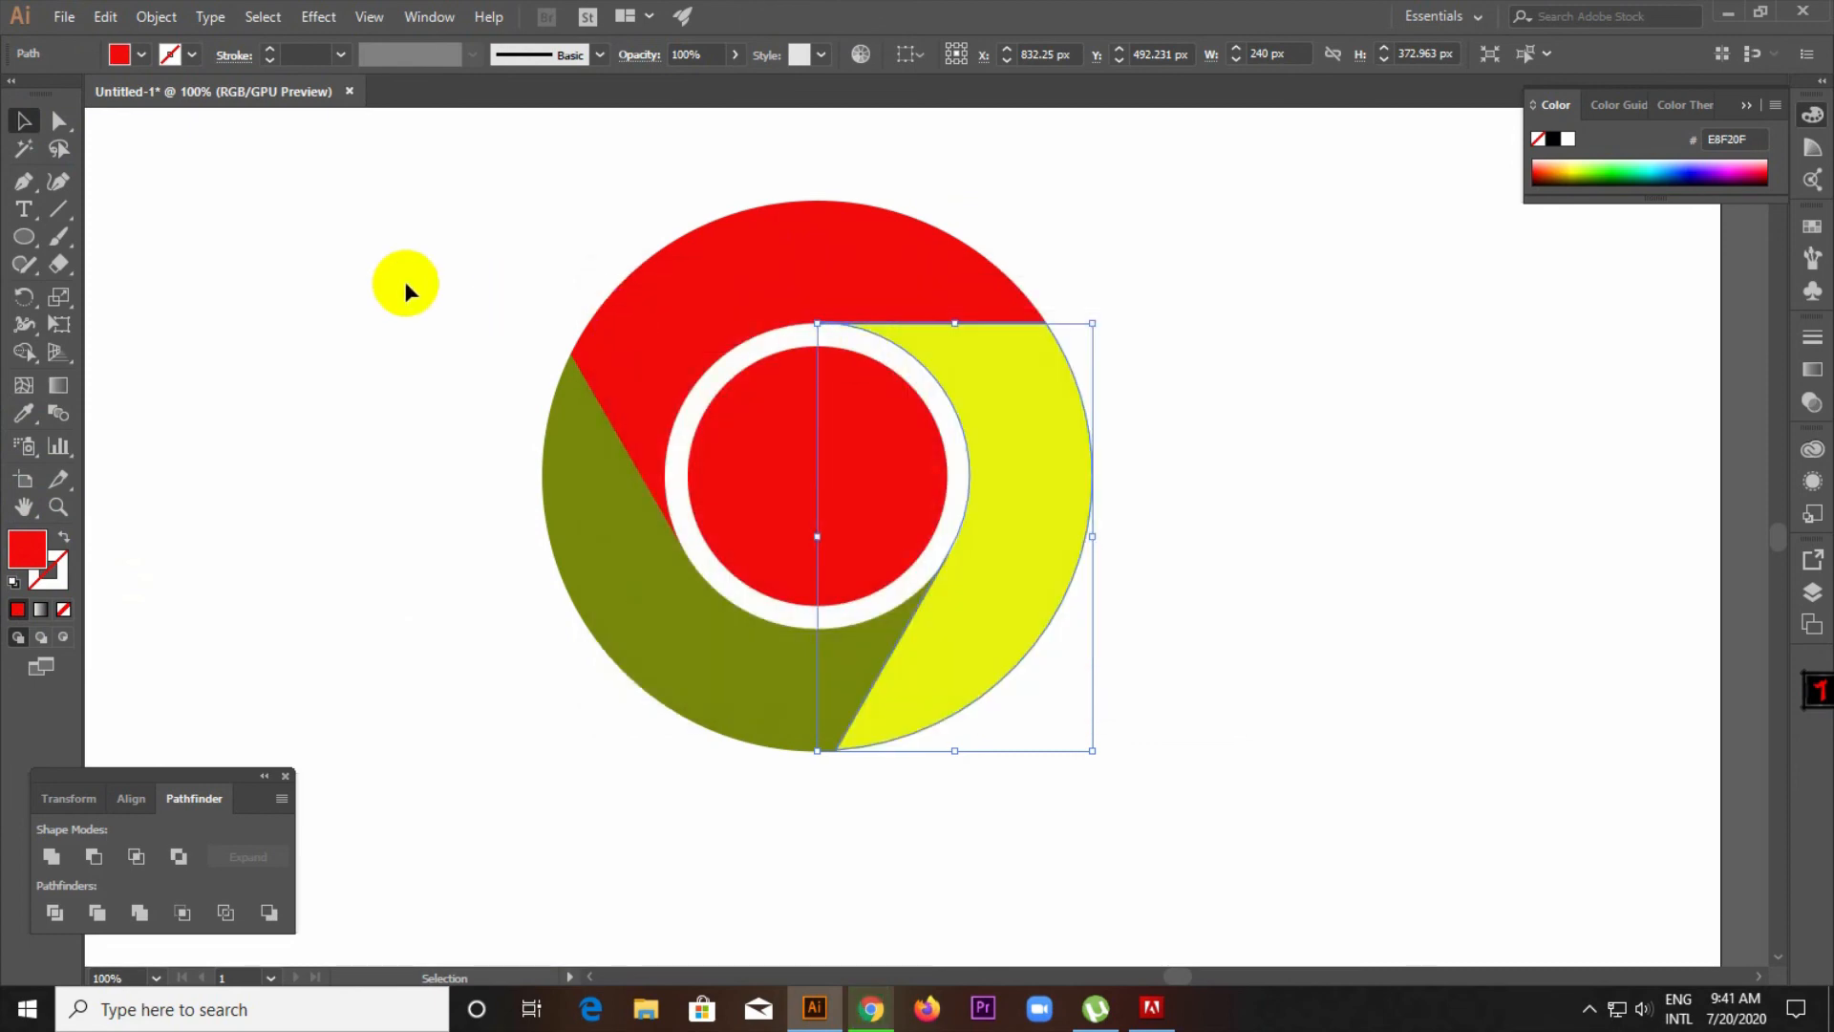
click(242, 239)
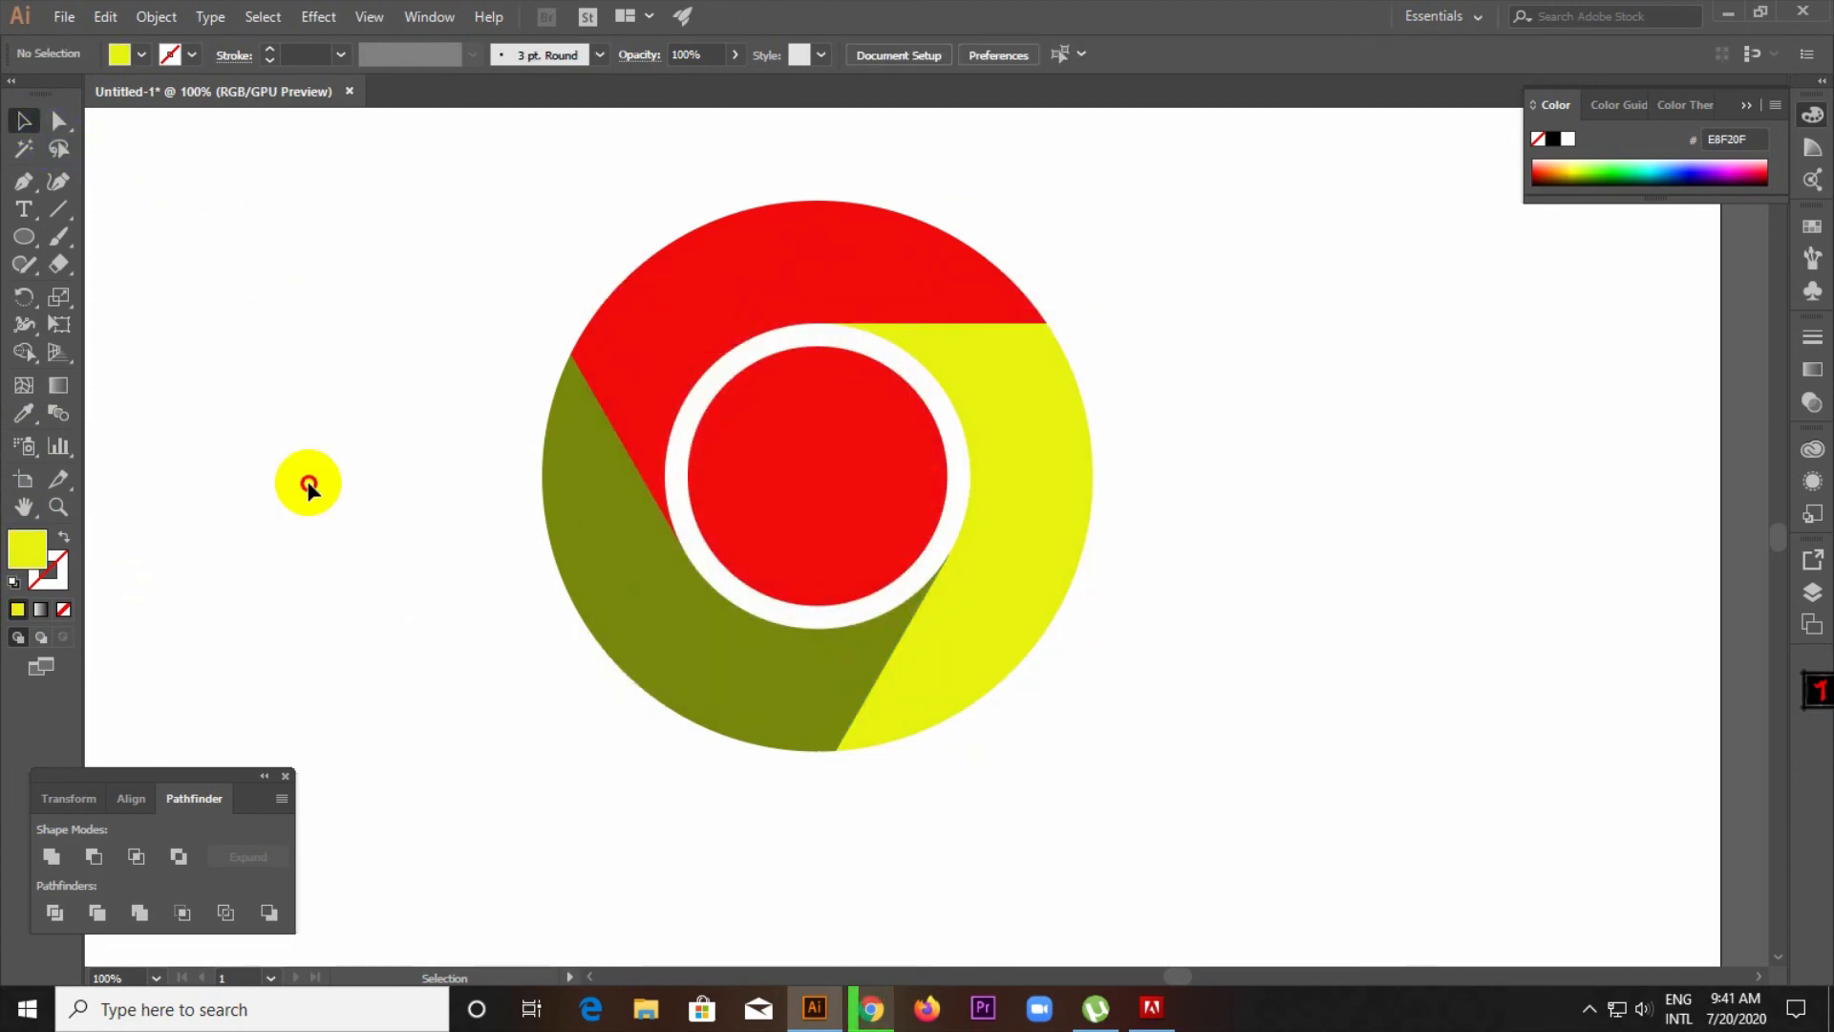
Fill the centre circle with a linear gradient and set its starting colour stop to blue R=0 G=113 B=188.
click(840, 498)
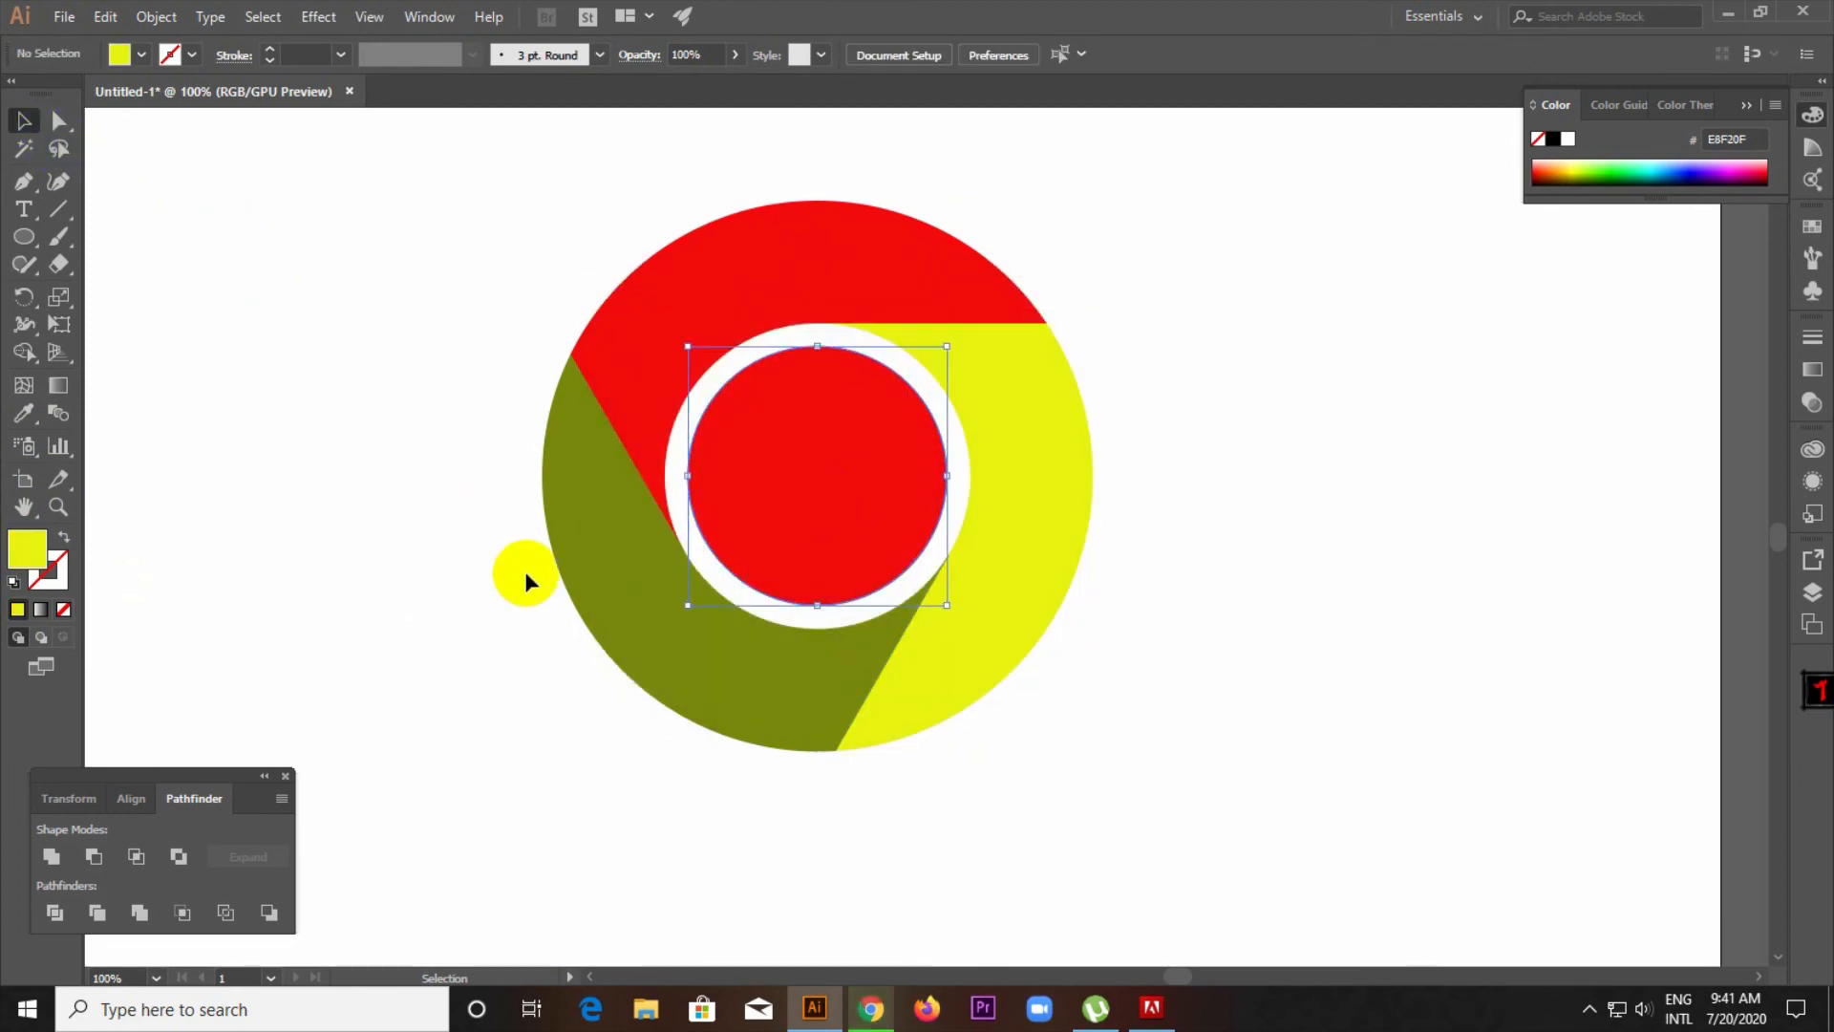
click(40, 612)
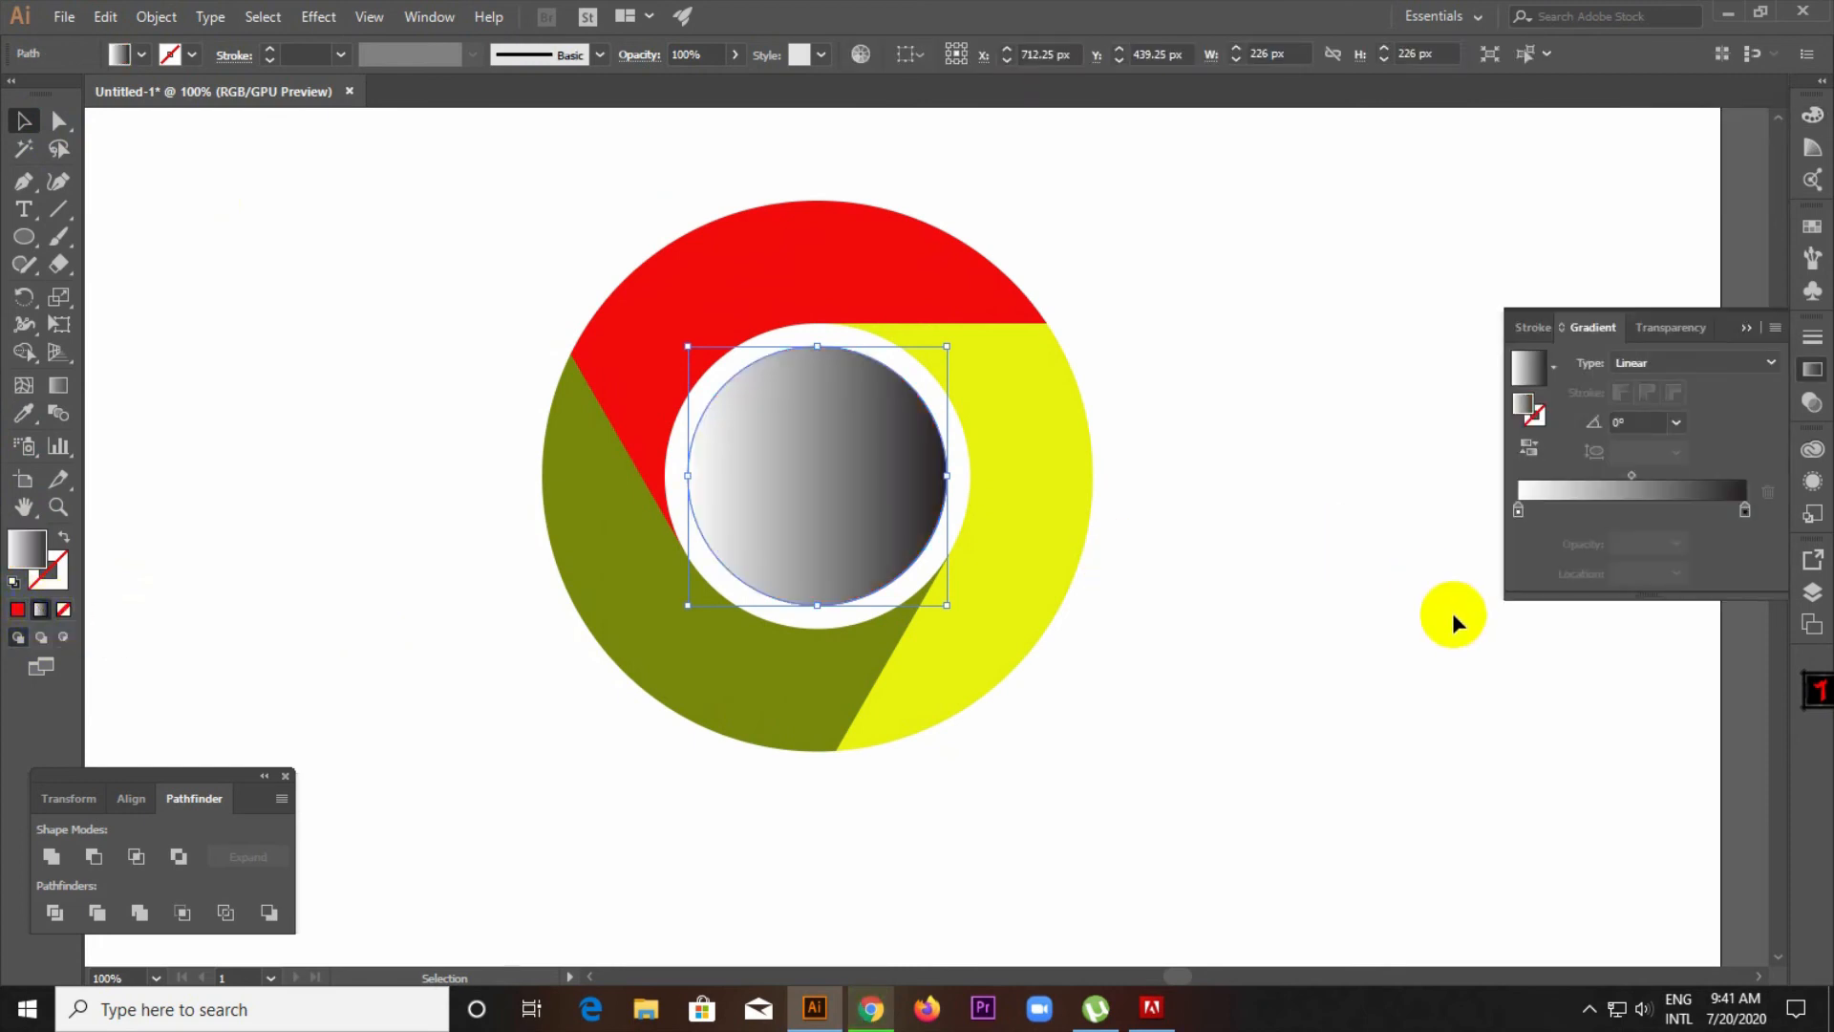
double_click(1517, 510)
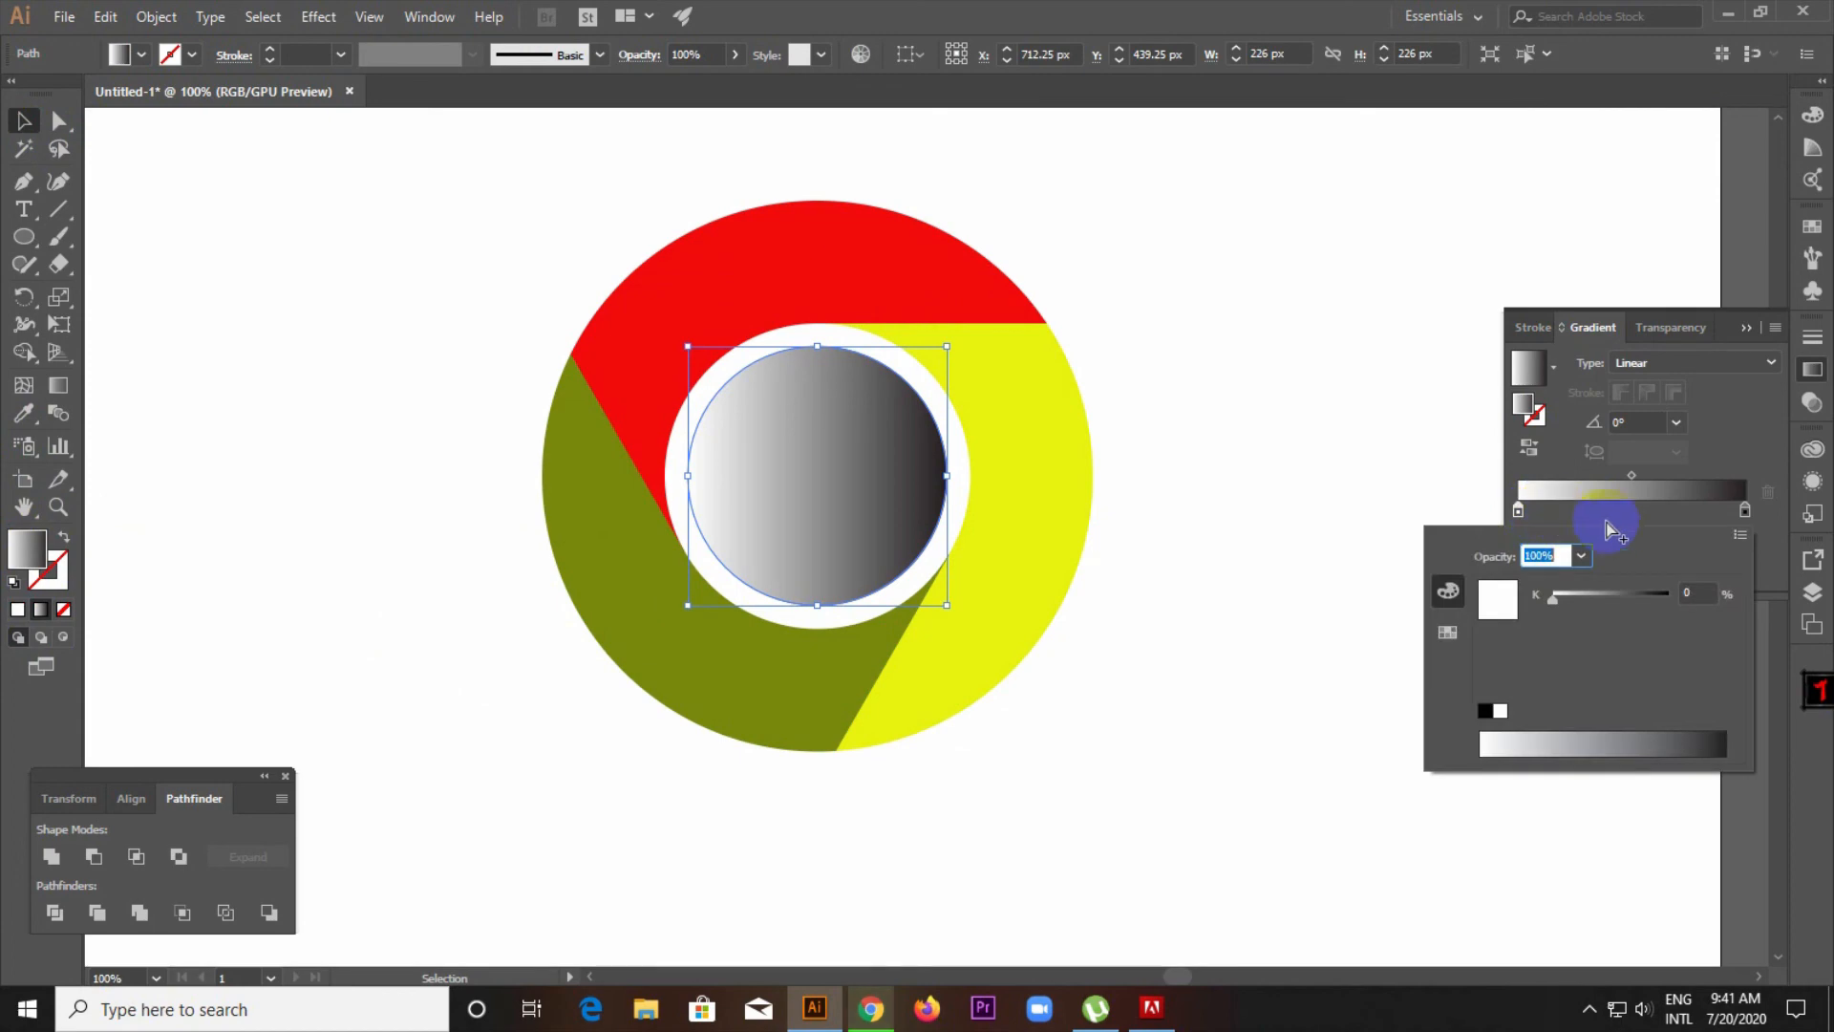
click(1448, 632)
click(1592, 598)
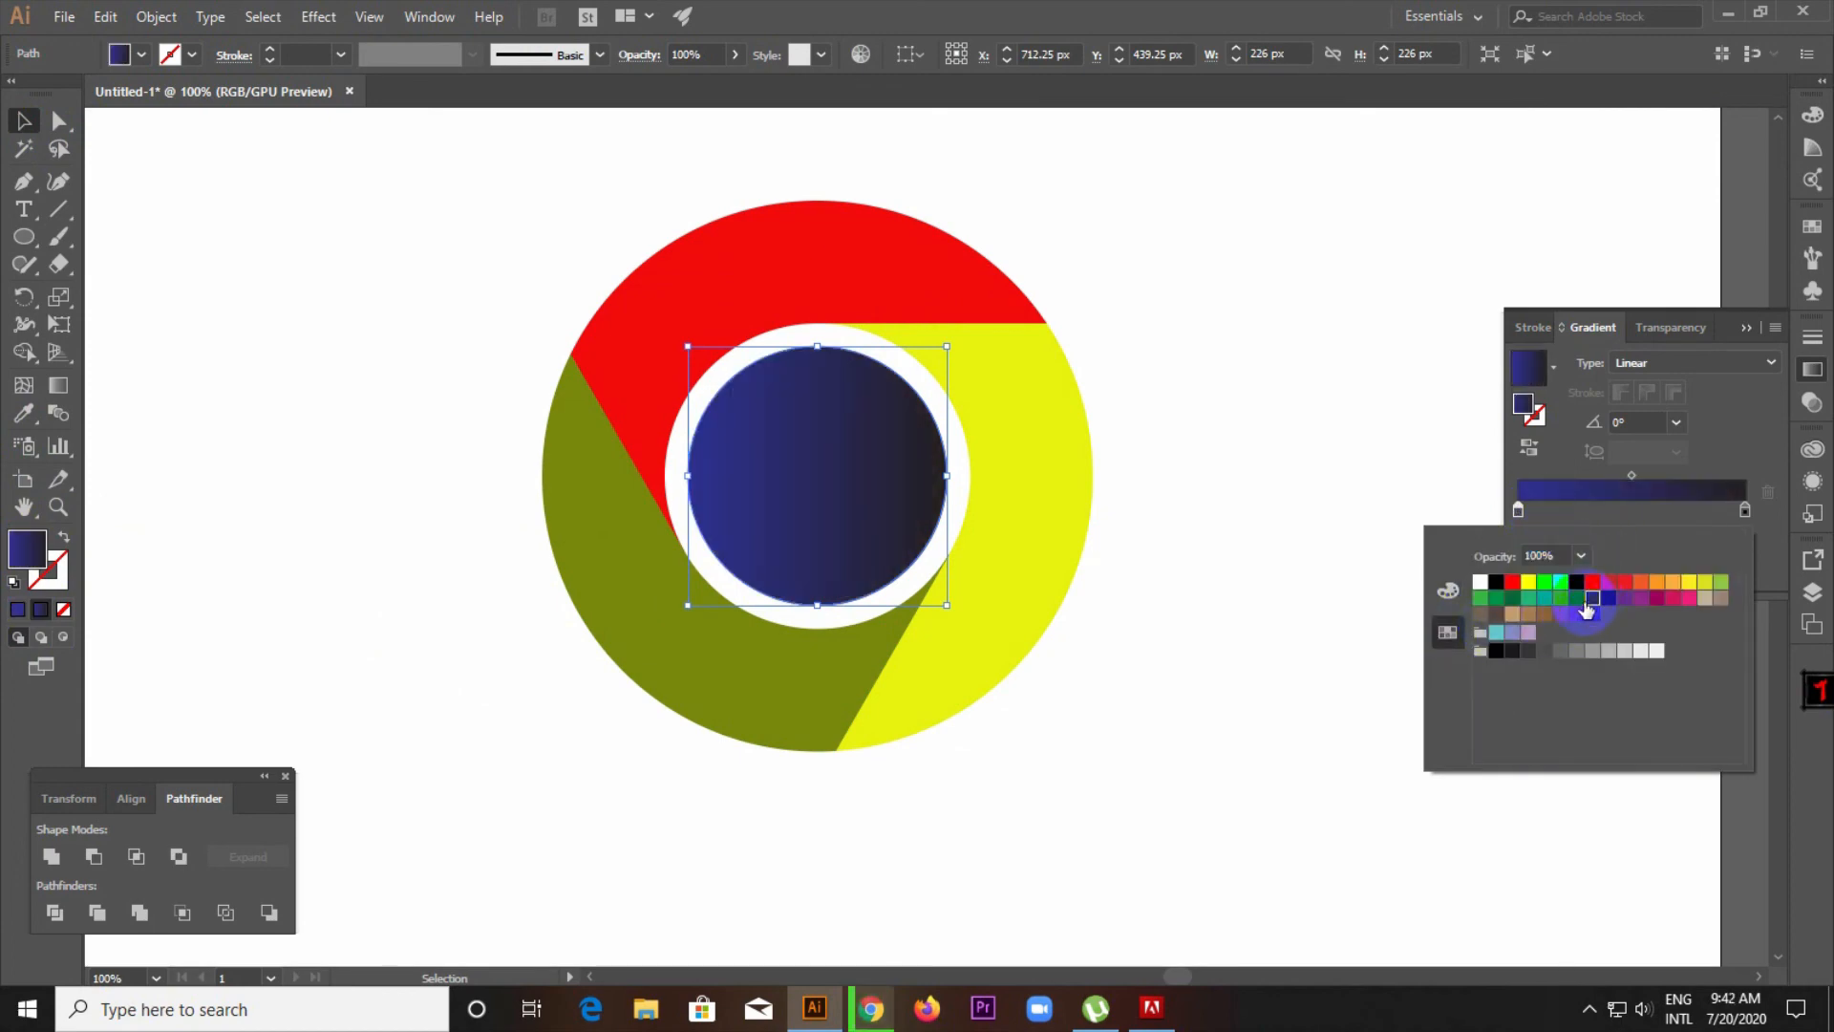
click(1576, 599)
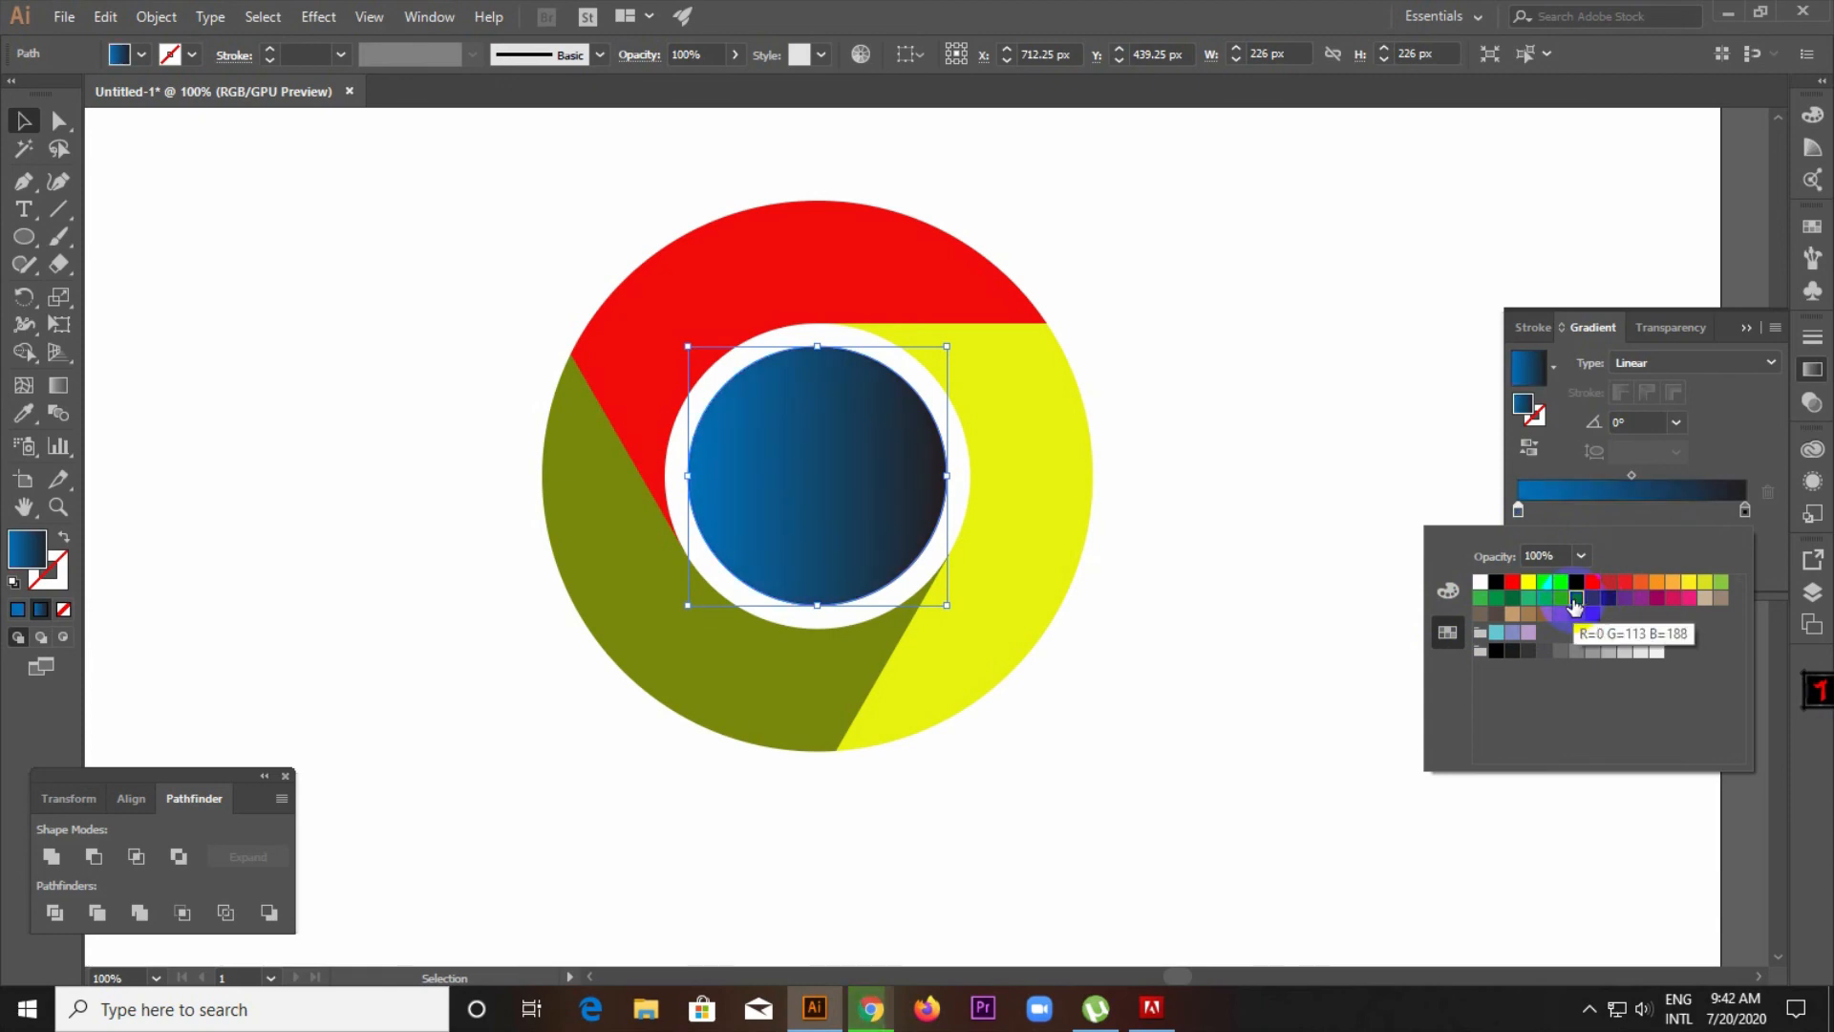
Set the opacity of the gradient's dark end stop to 80%.
click(1745, 510)
double_click(1744, 512)
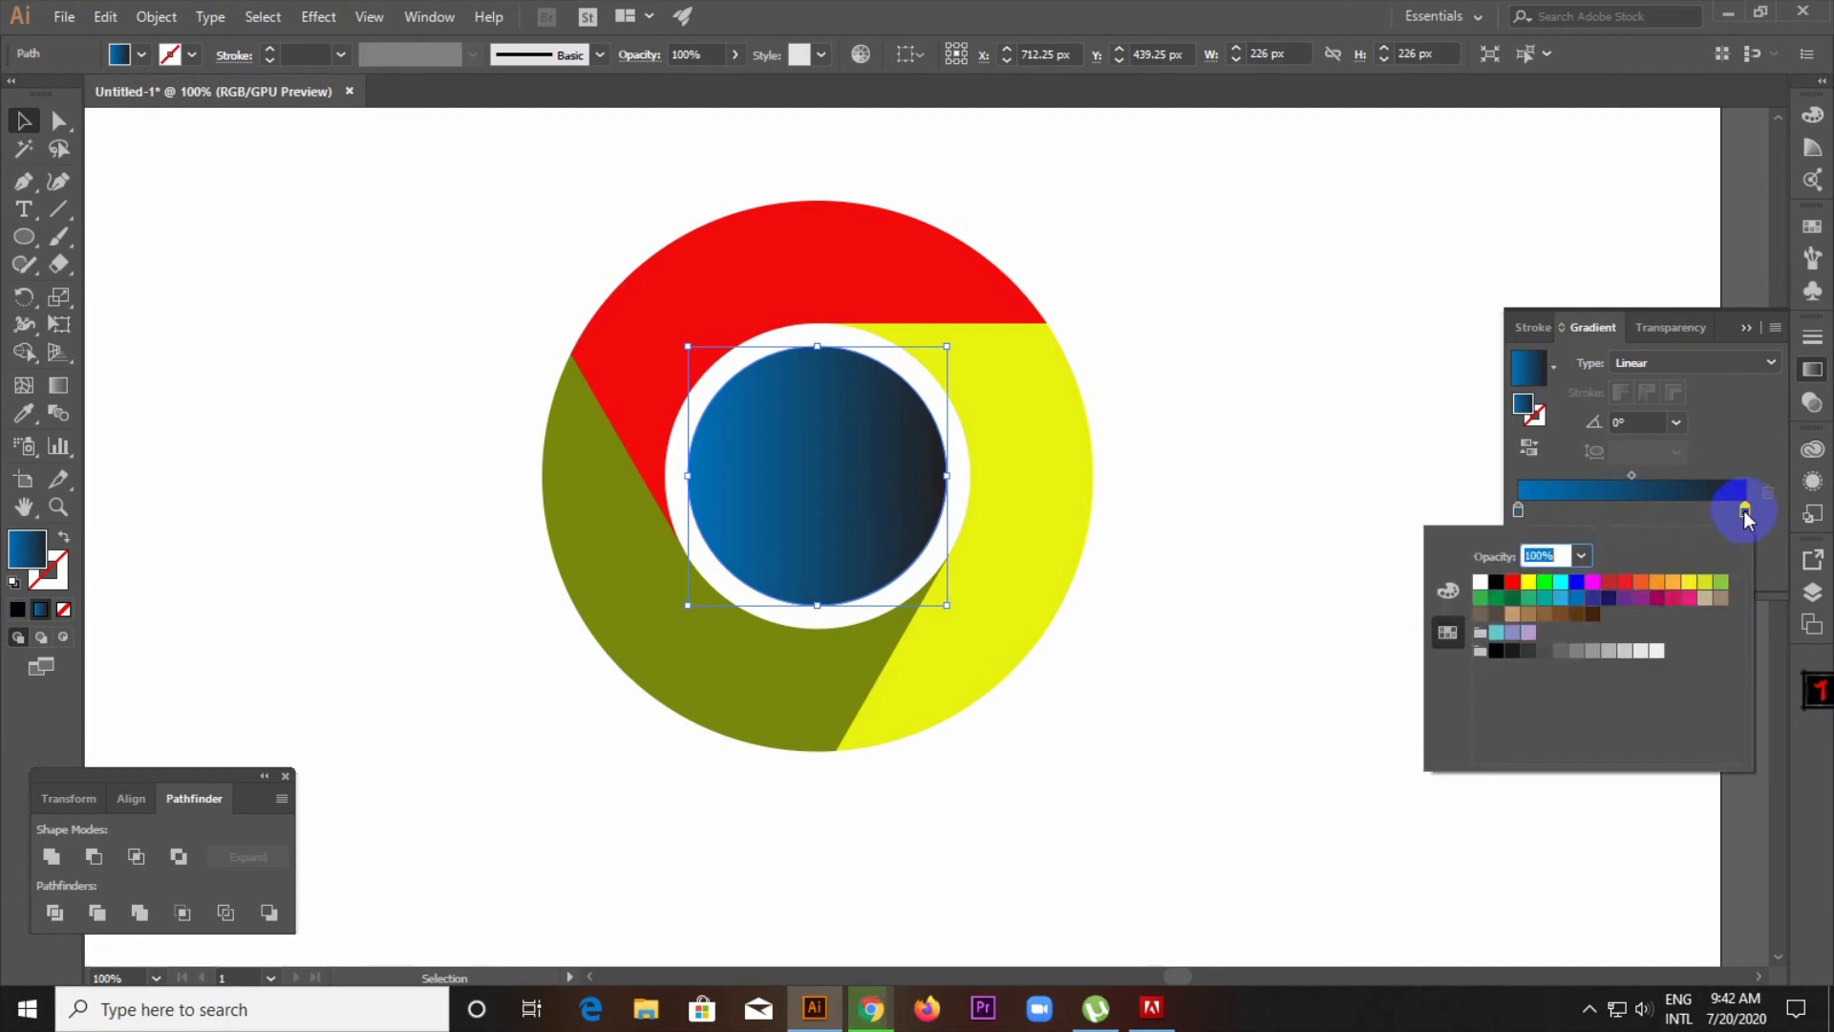
click(1581, 555)
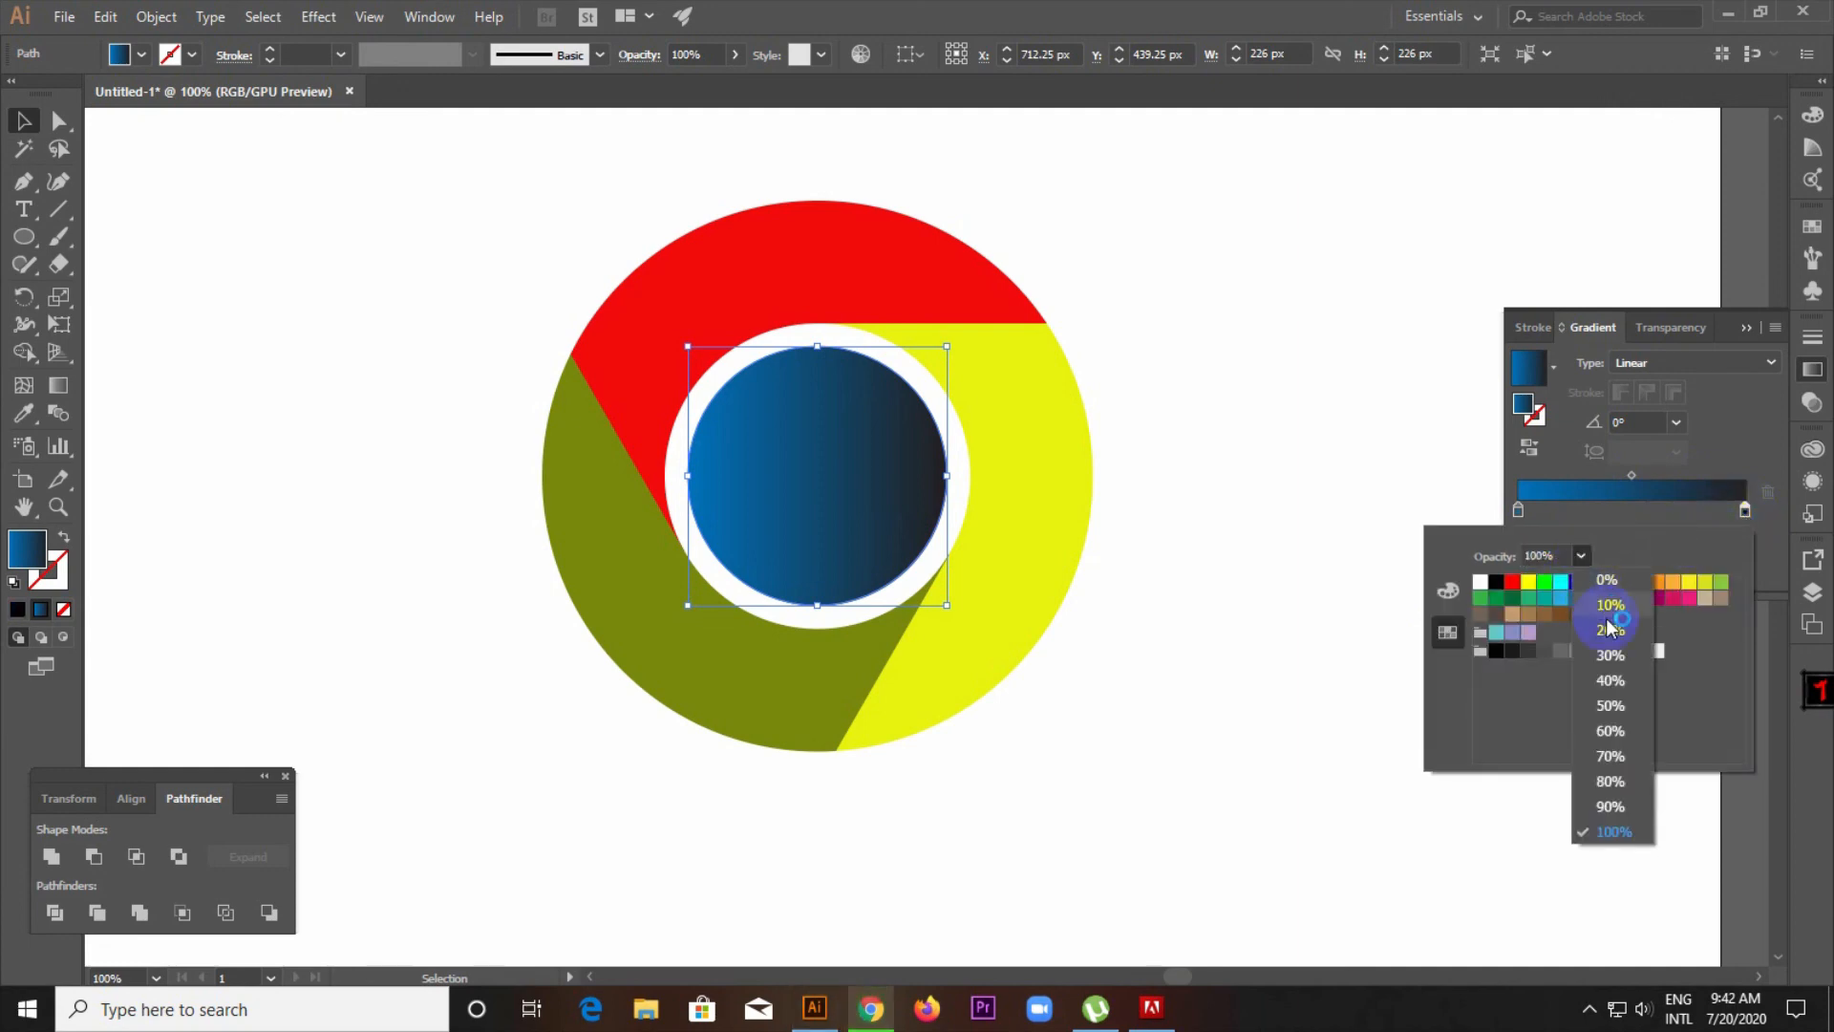
click(1611, 705)
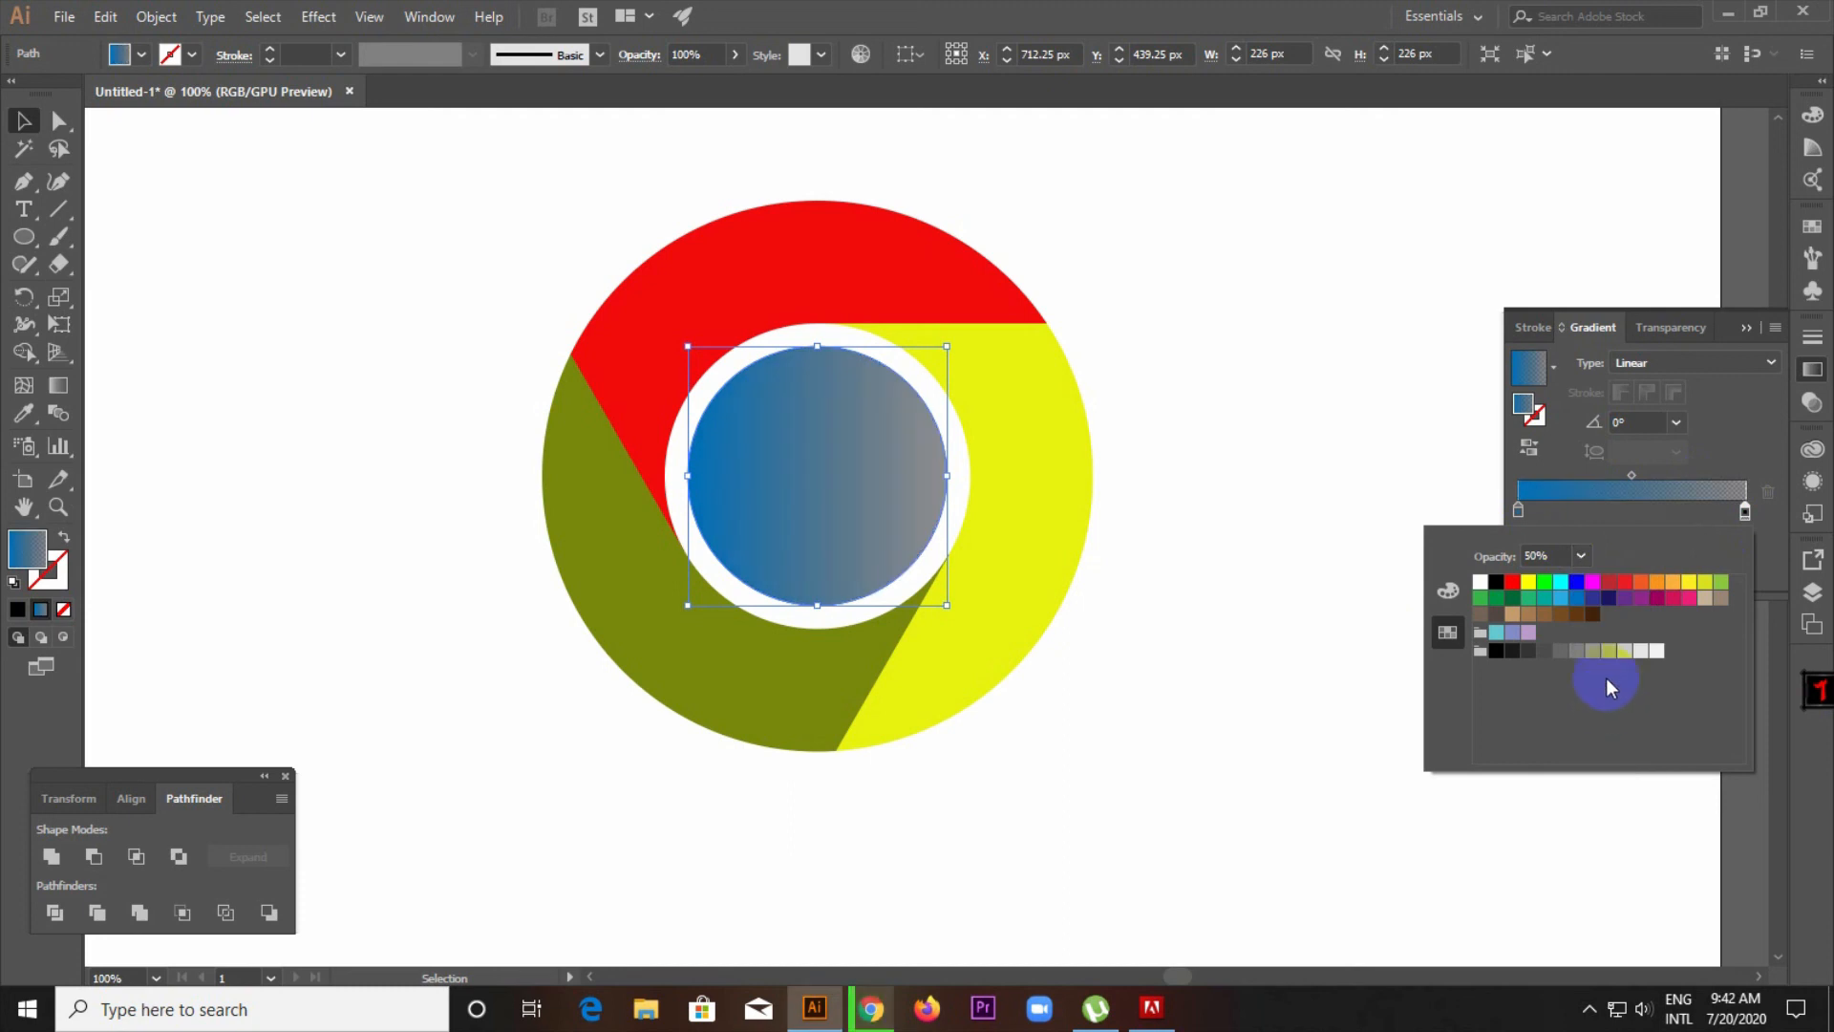
click(1580, 555)
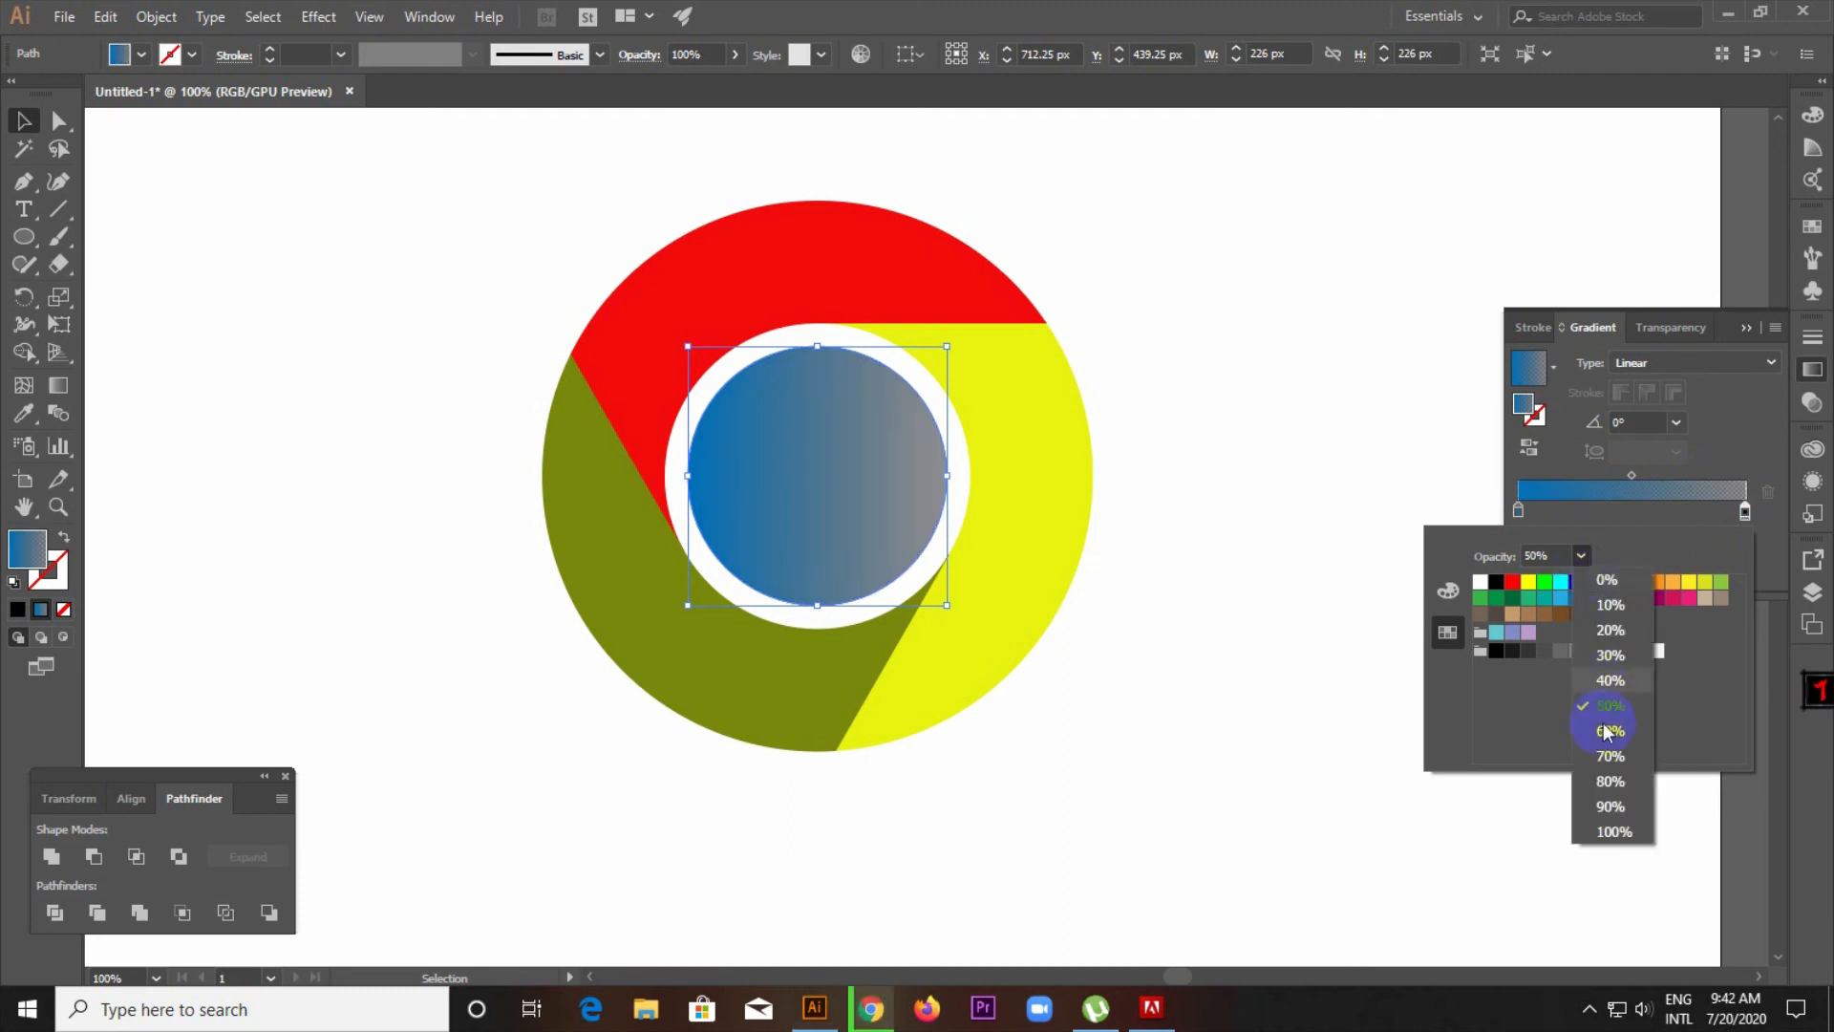
click(1611, 783)
click(1228, 355)
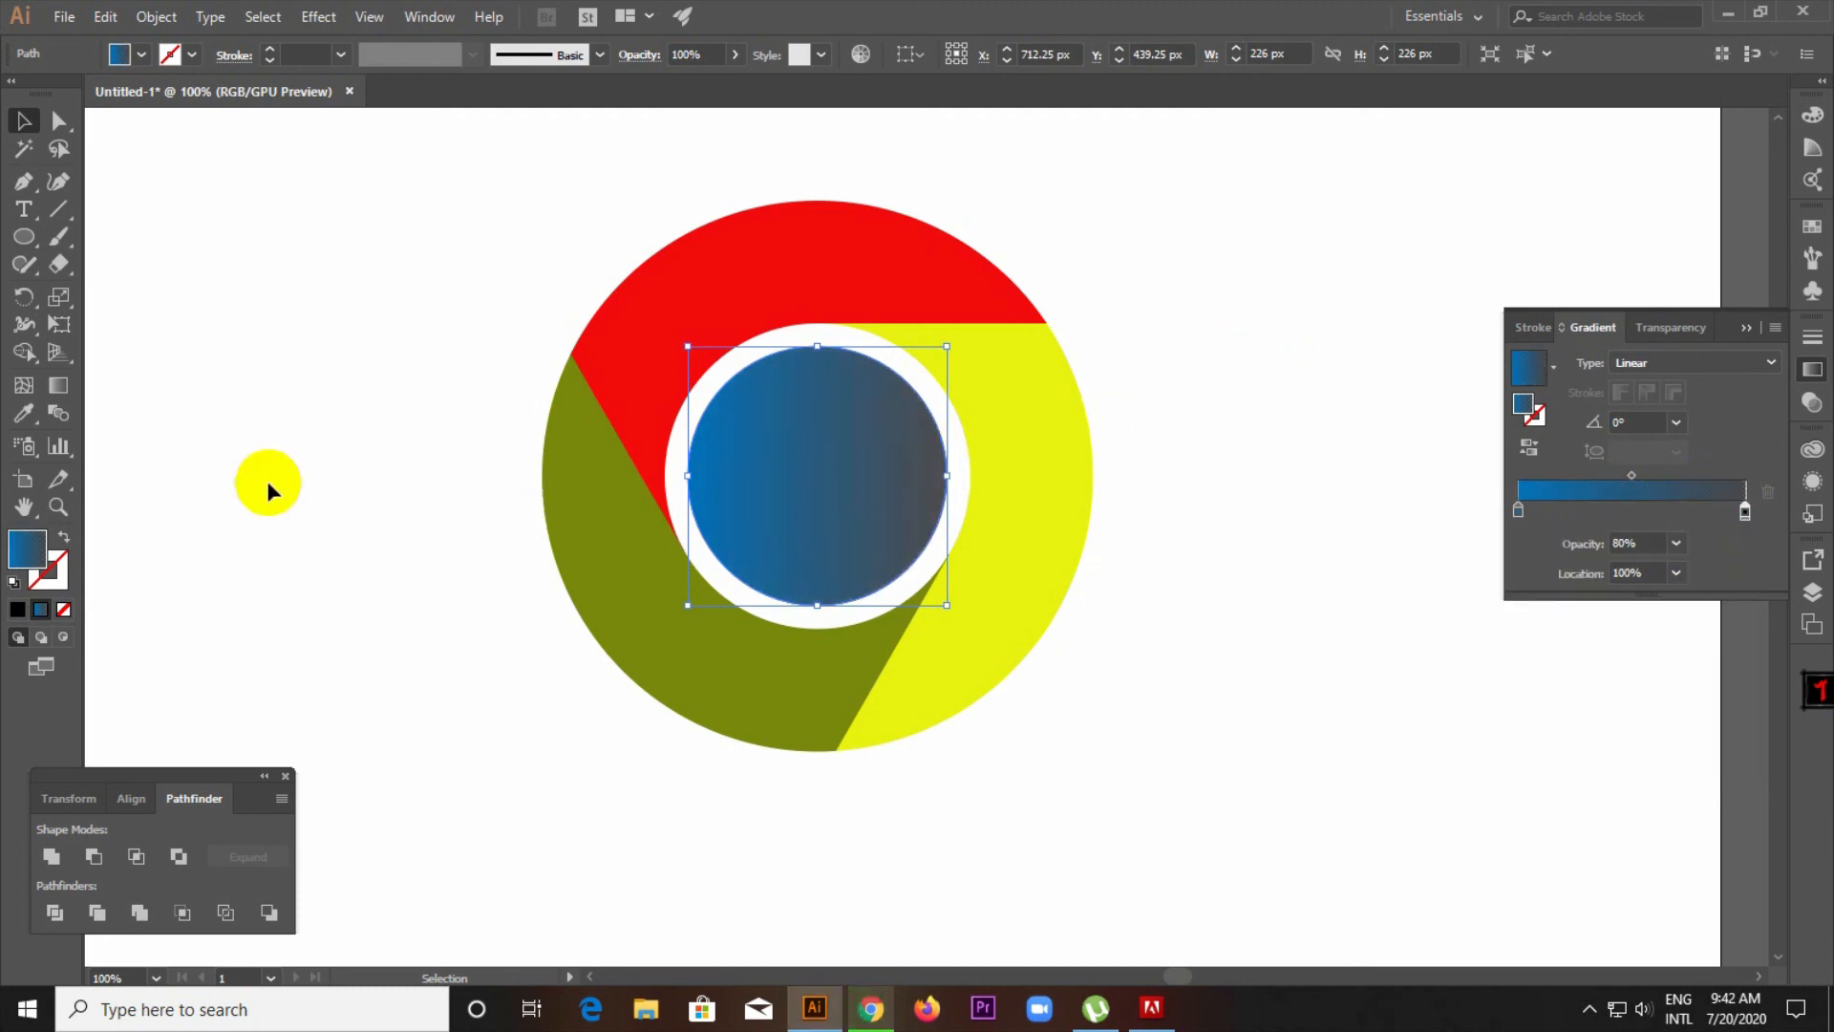
Redirect the centre circle's gradient with the Gradient tool, extending it beyond both sides of the circle at an angle of about 11.7°.
click(59, 386)
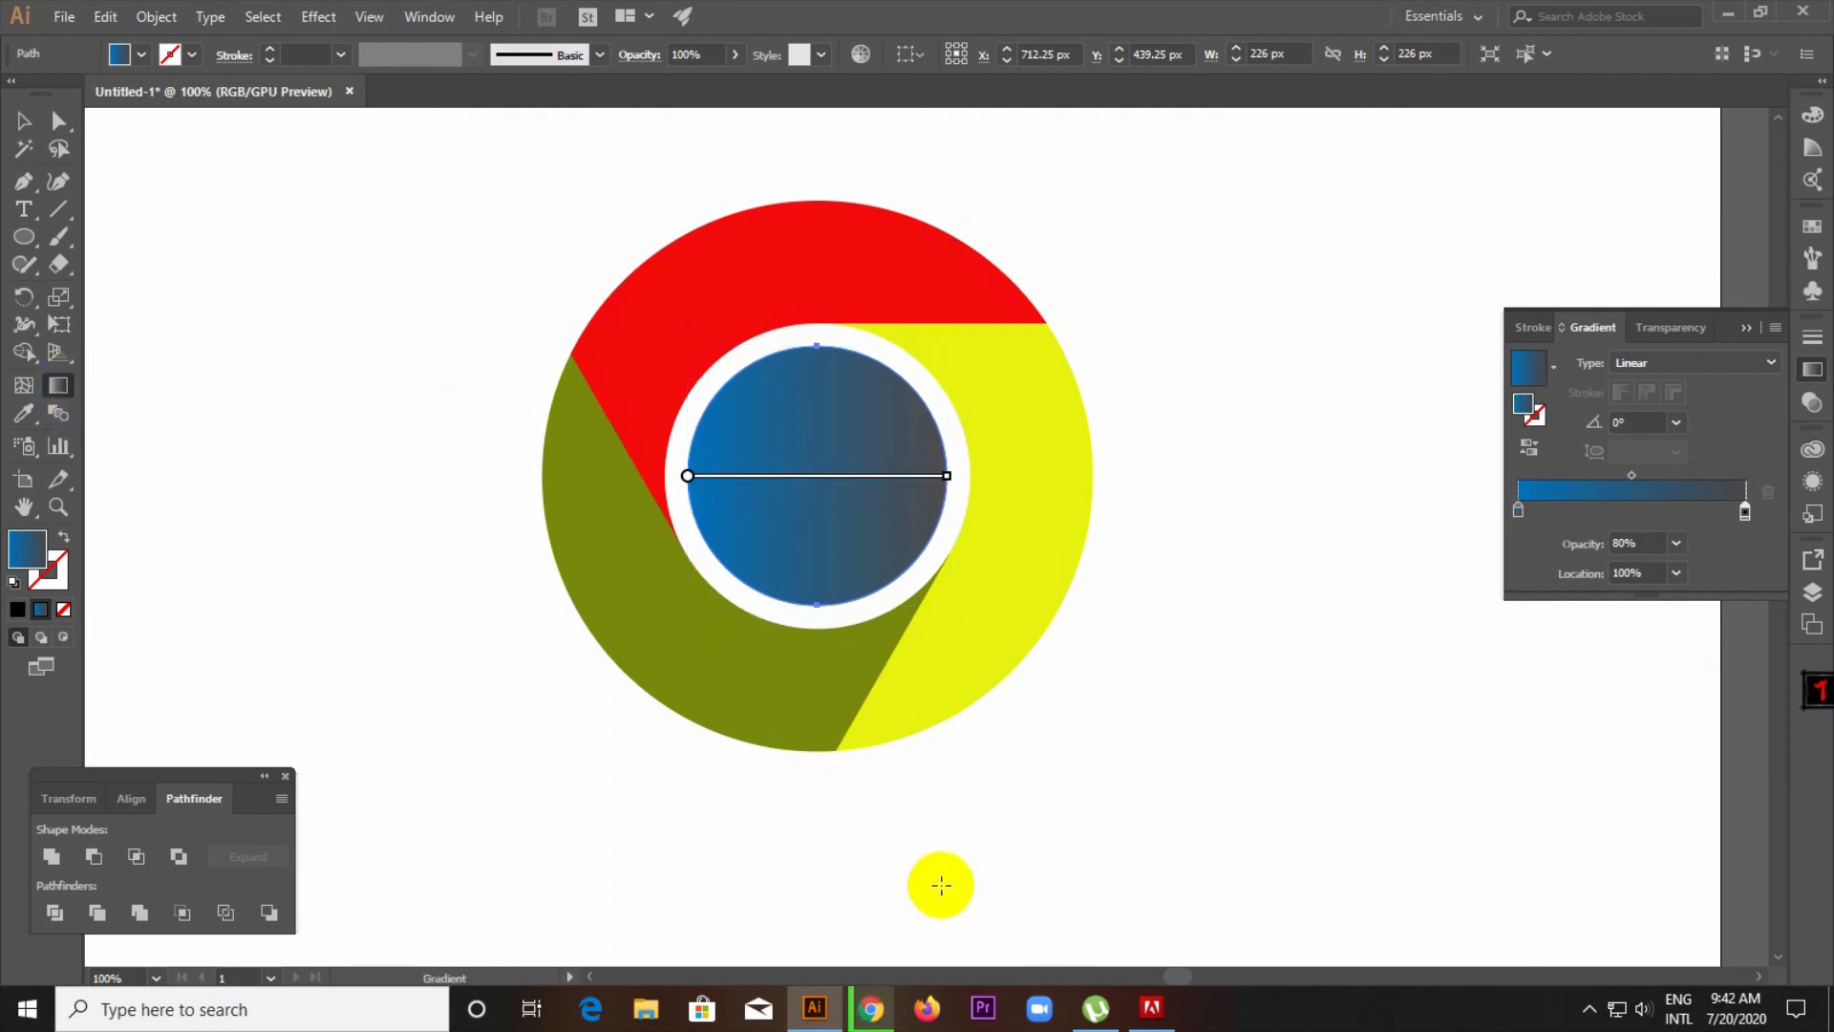
drag(805, 166, 829, 668)
drag(1033, 589, 1035, 594)
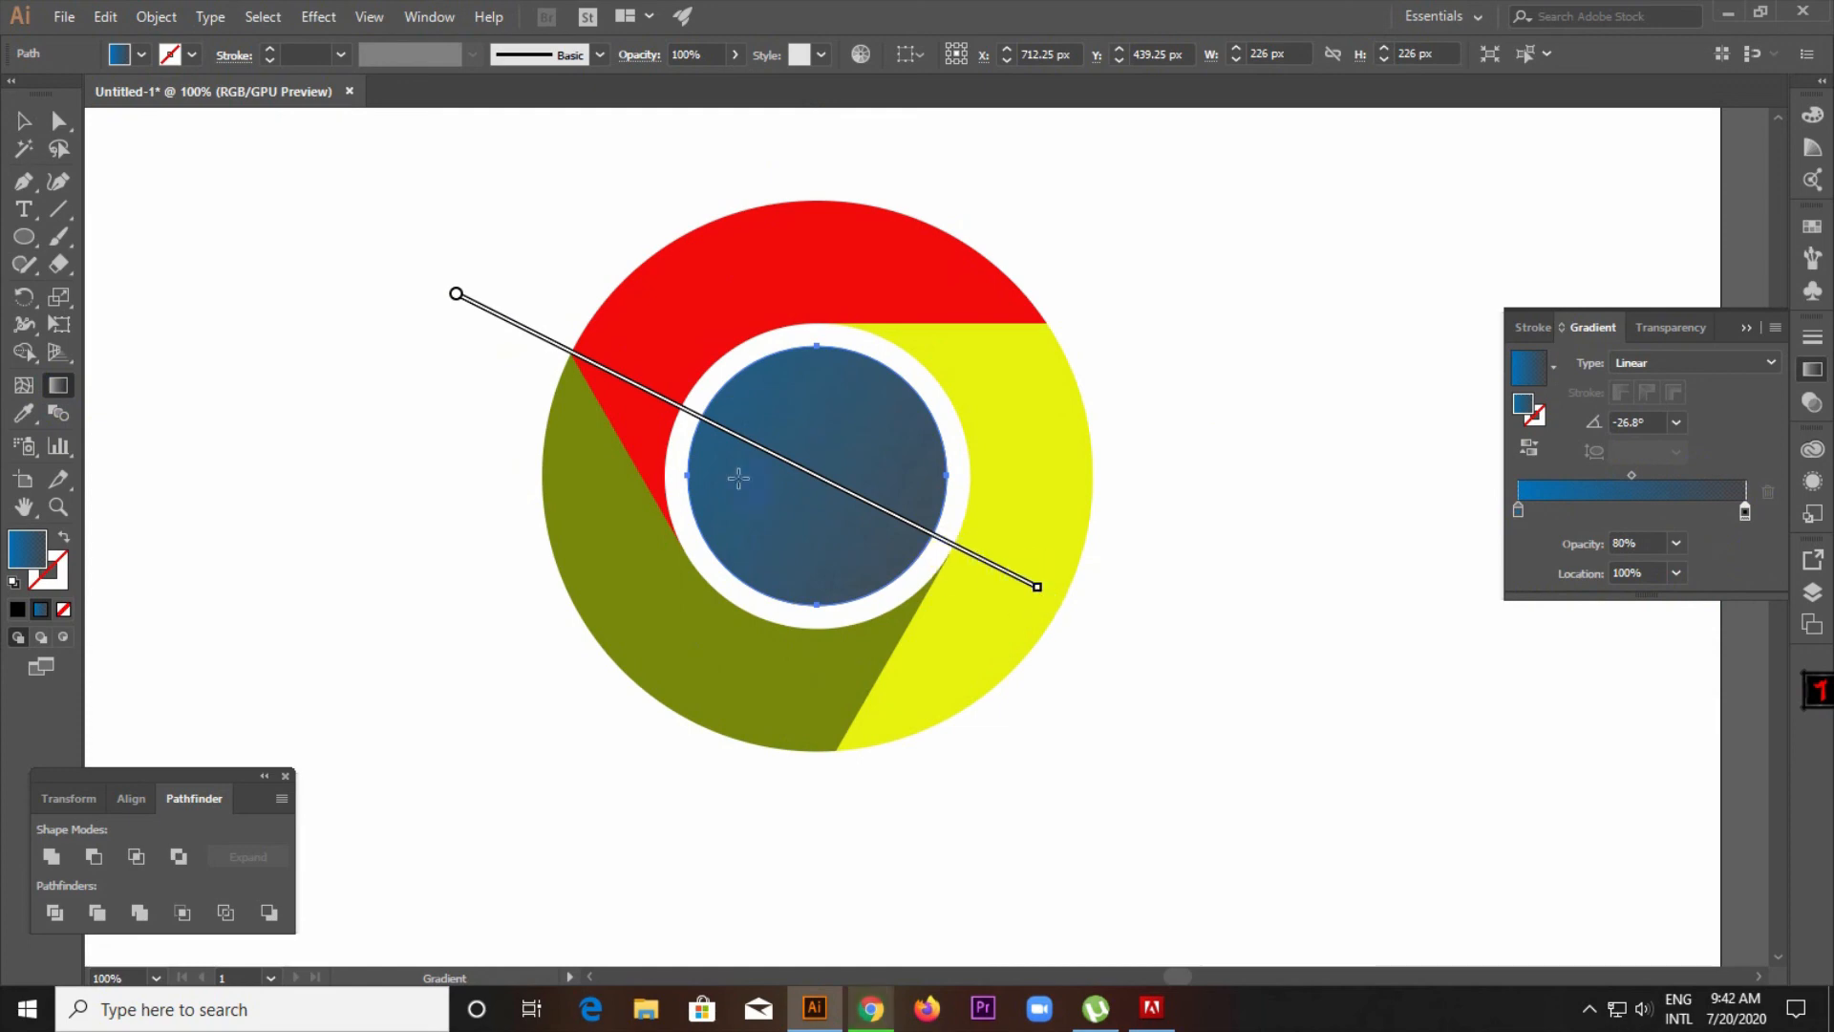
drag(401, 534, 1052, 400)
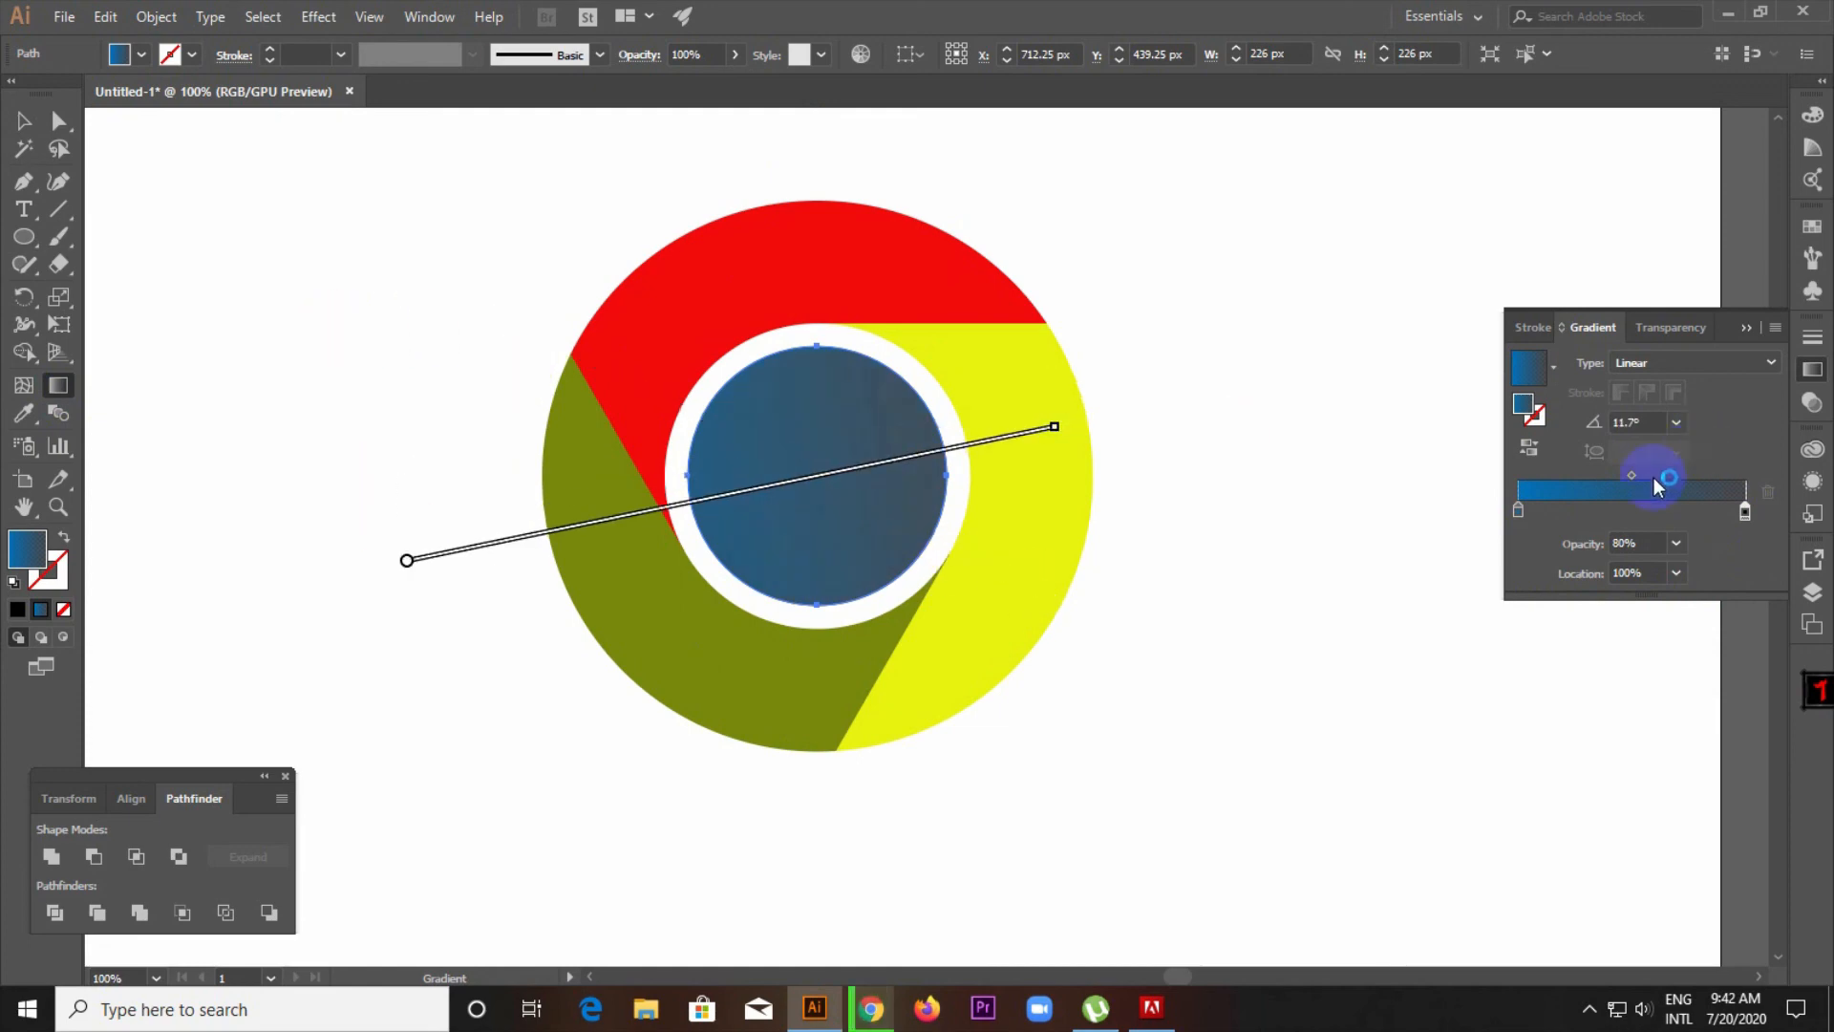
Shift the gradient's midpoint towards the dark end, to a location of about 71%, and deselect the circle.
drag(1631, 478, 1601, 480)
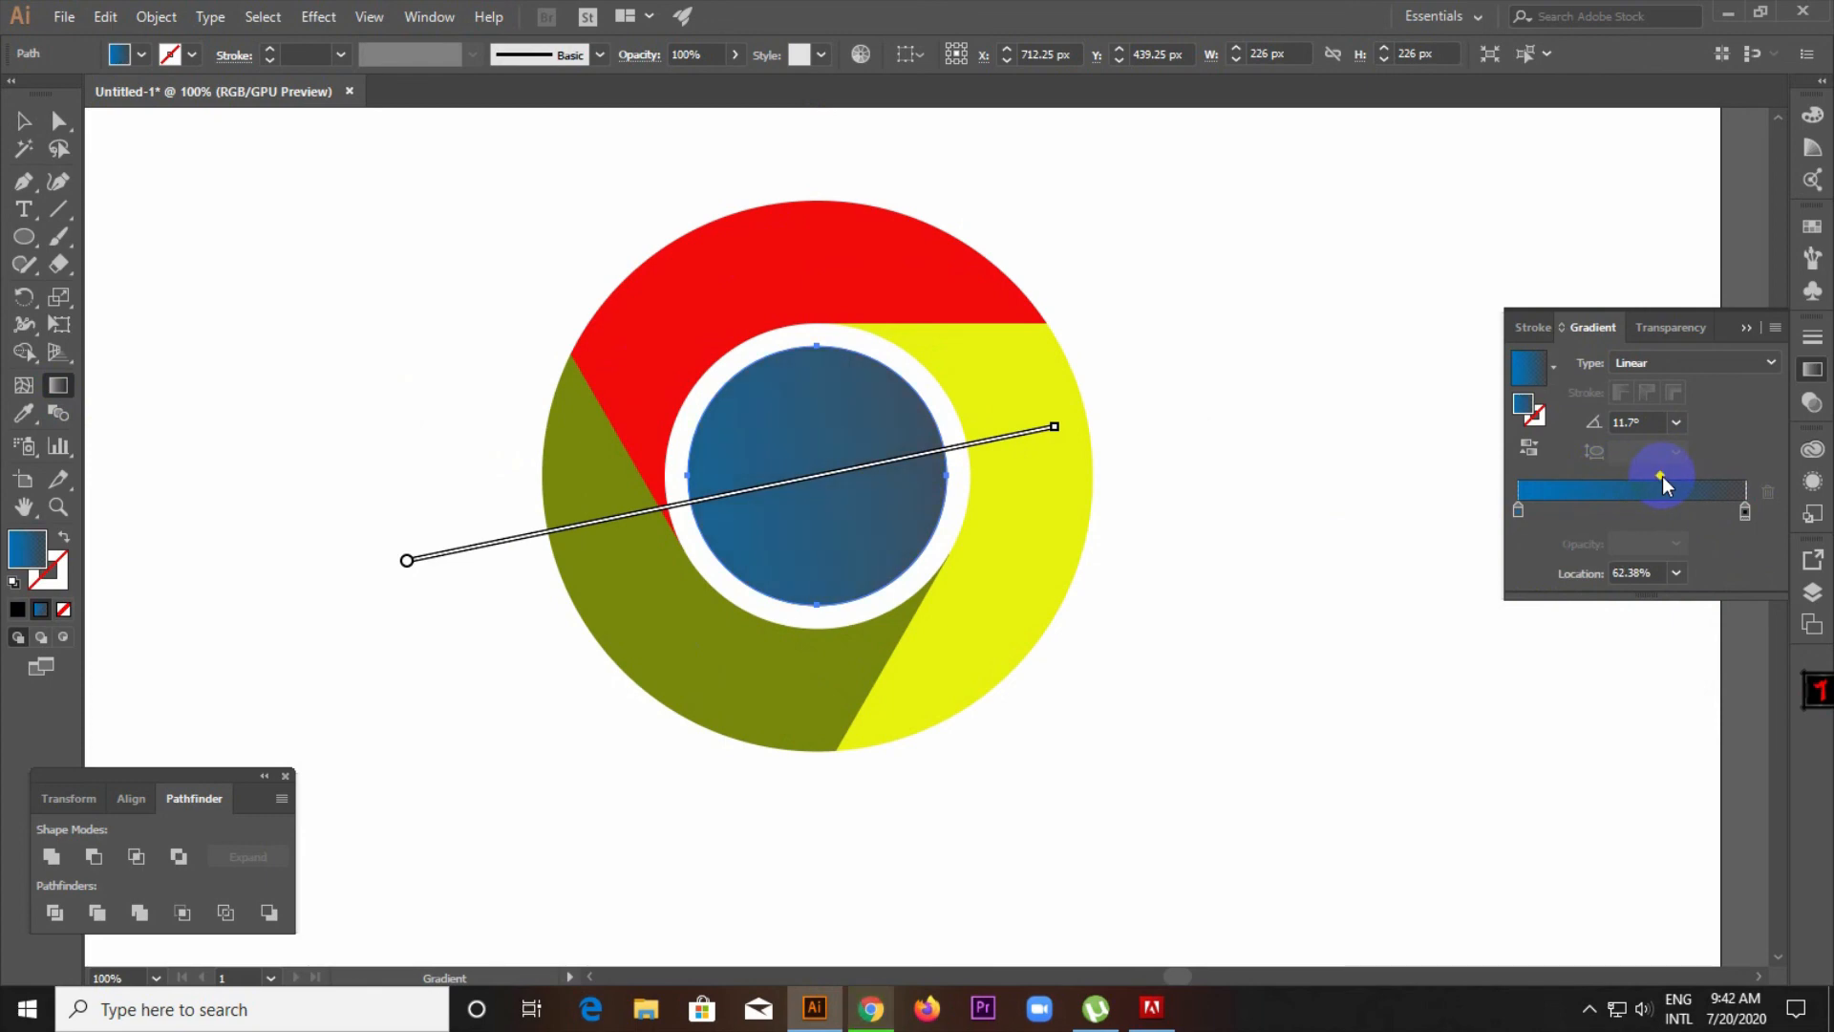
drag(1662, 475, 1683, 474)
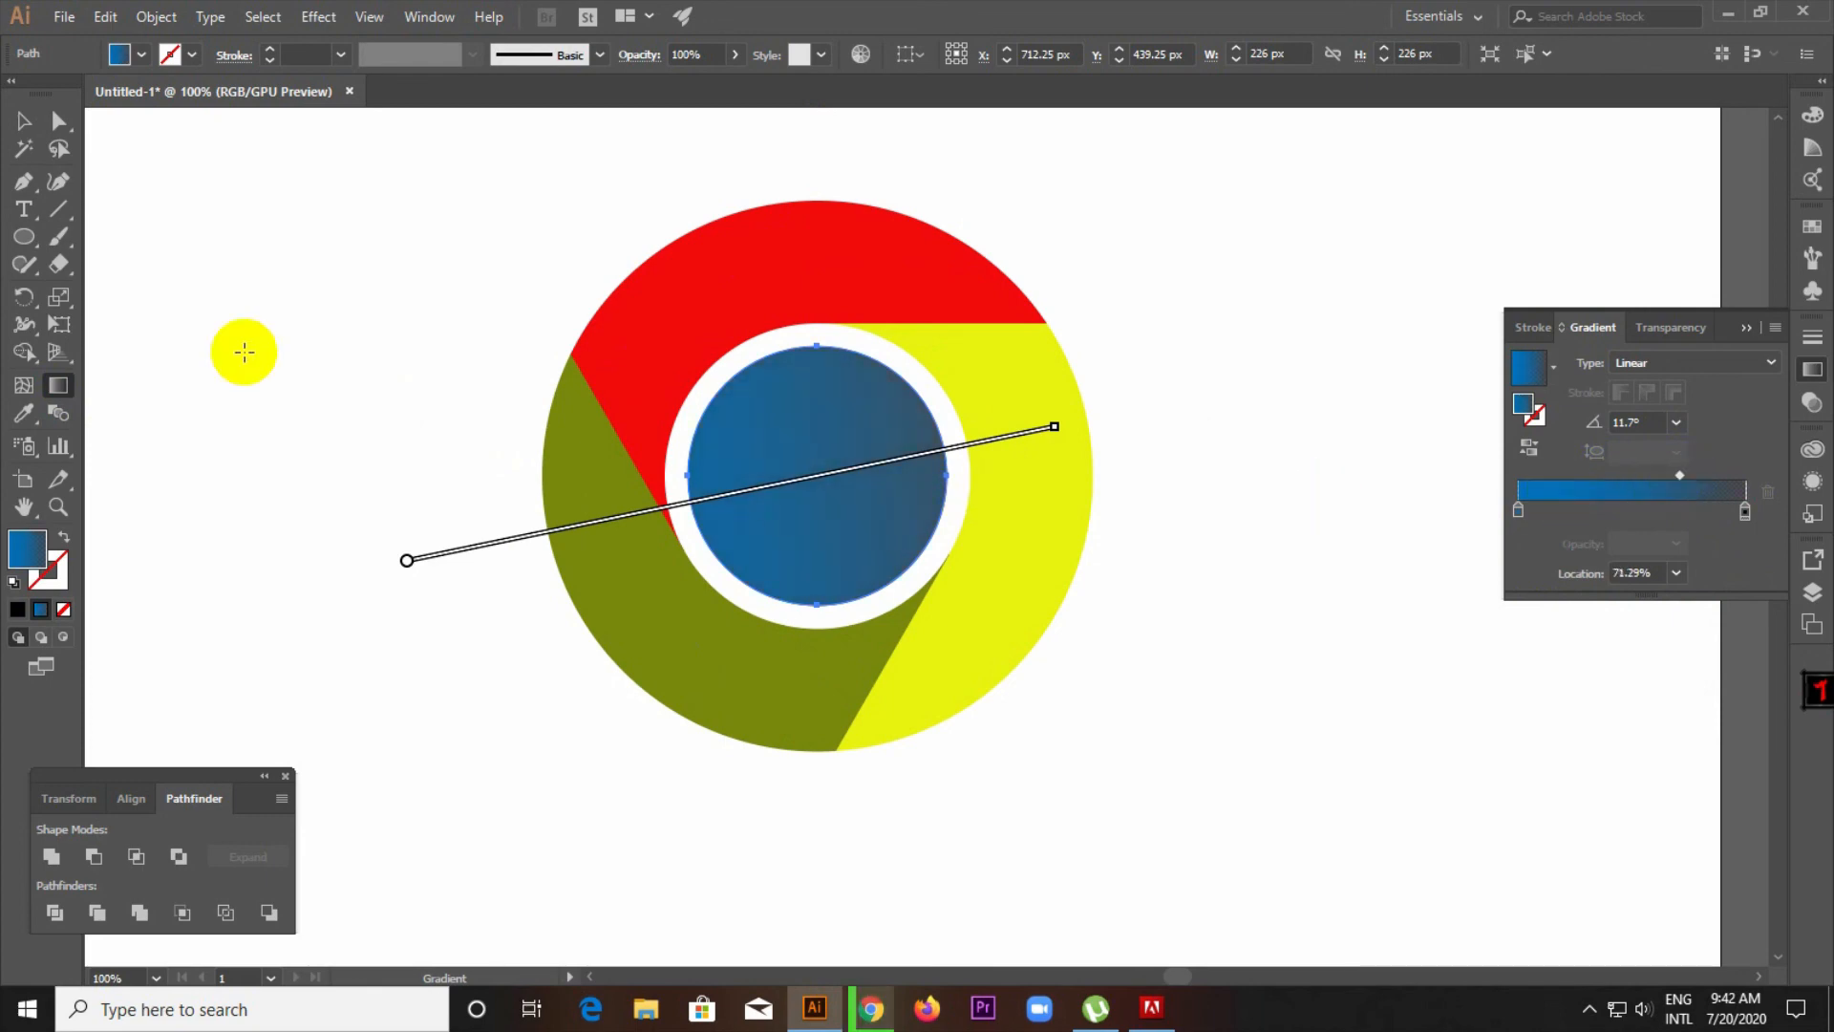
key(v)
click(207, 284)
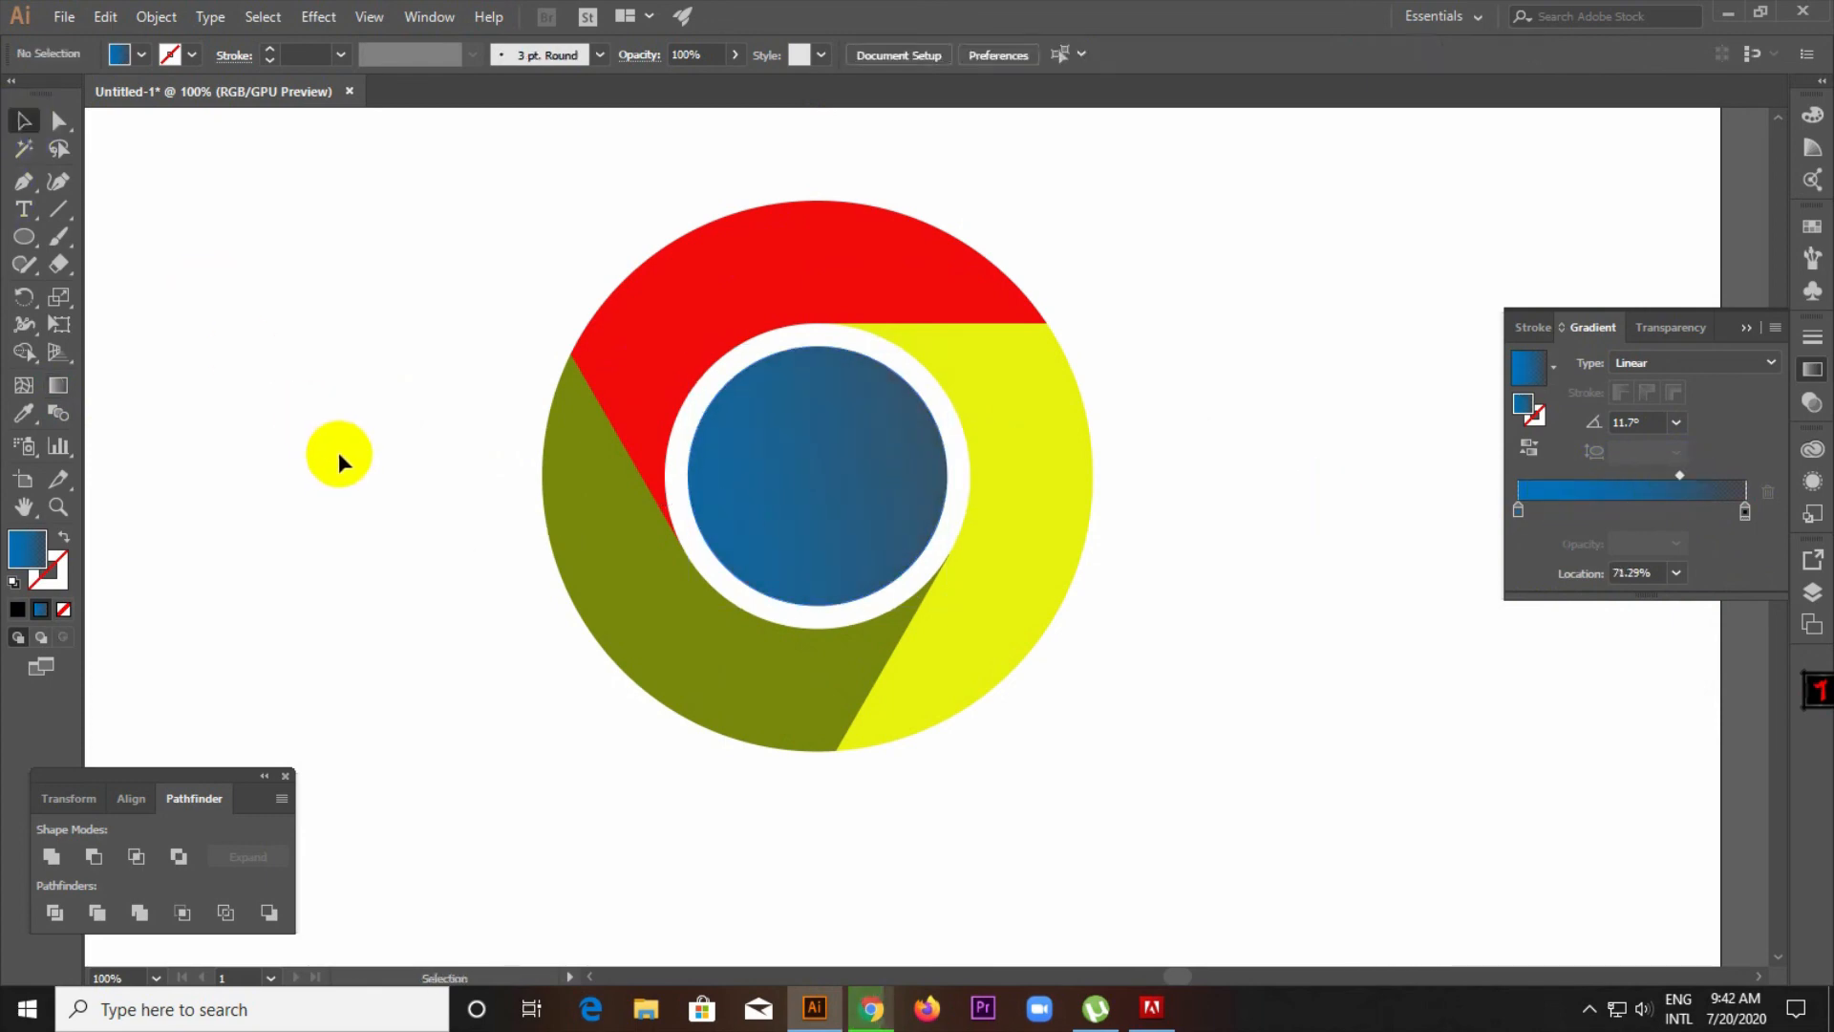
scroll(930, 556, down, 1)
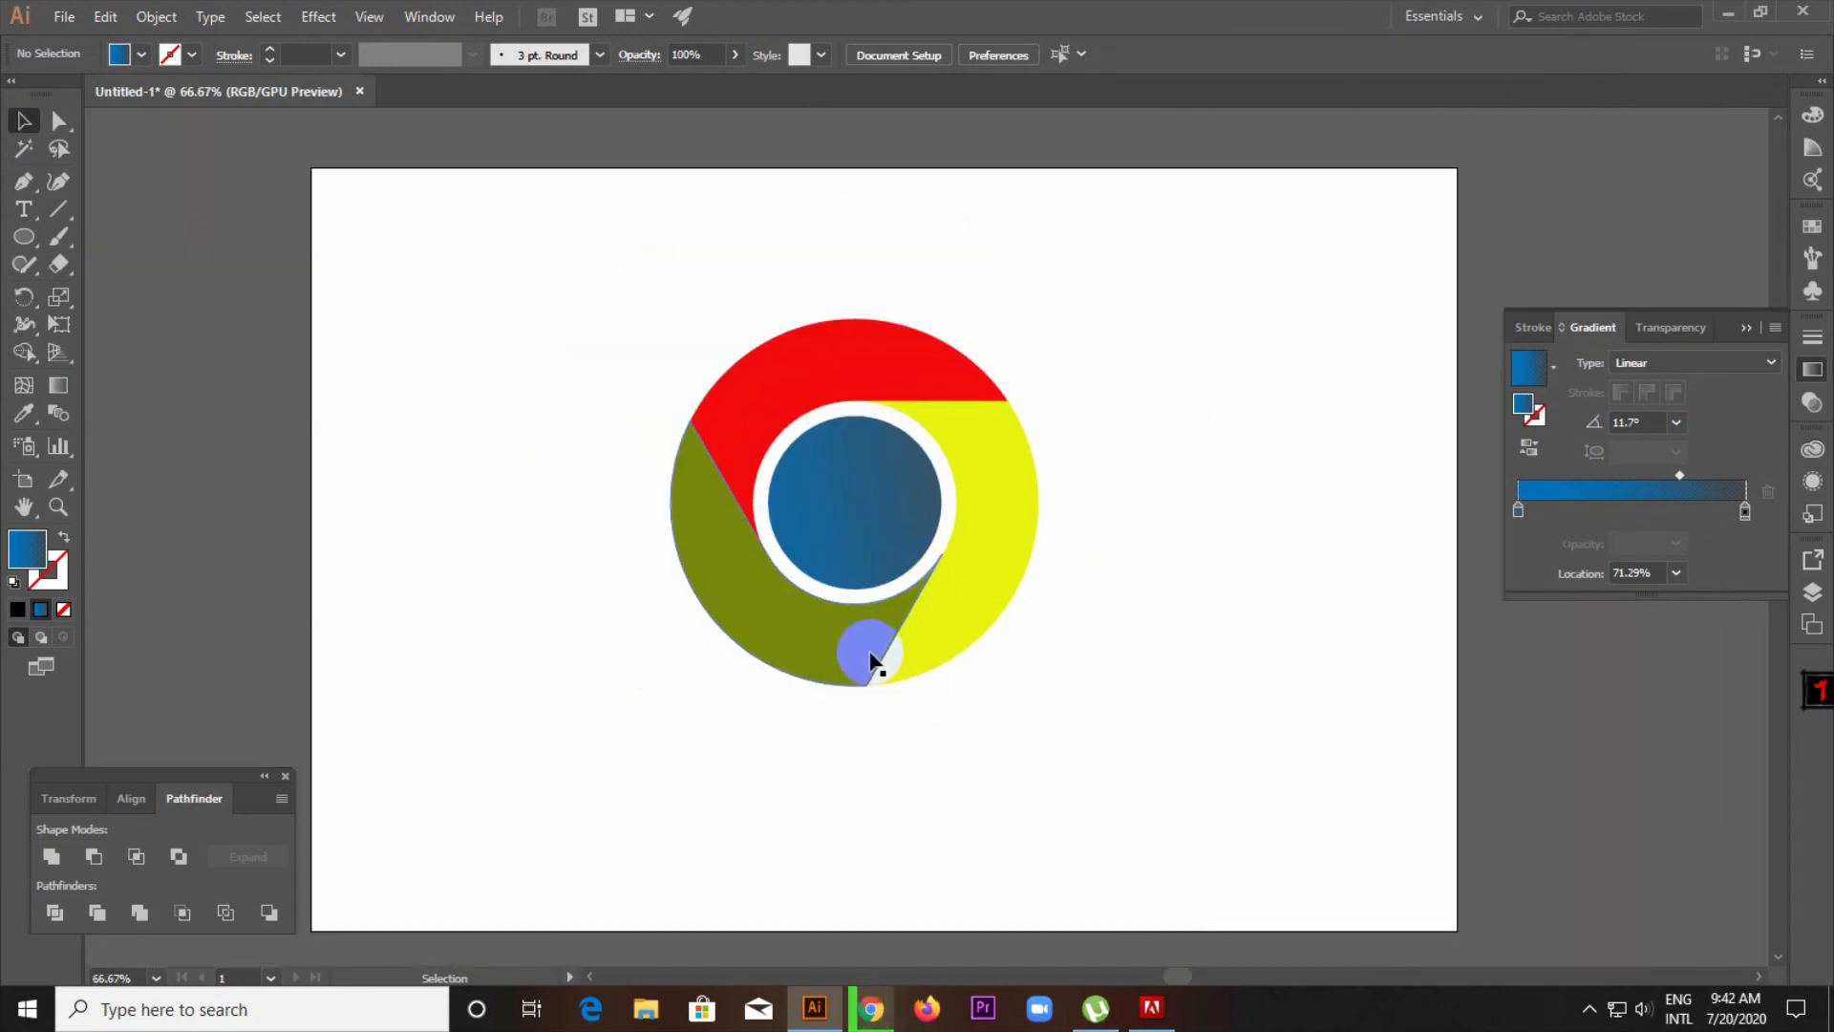
click(485, 476)
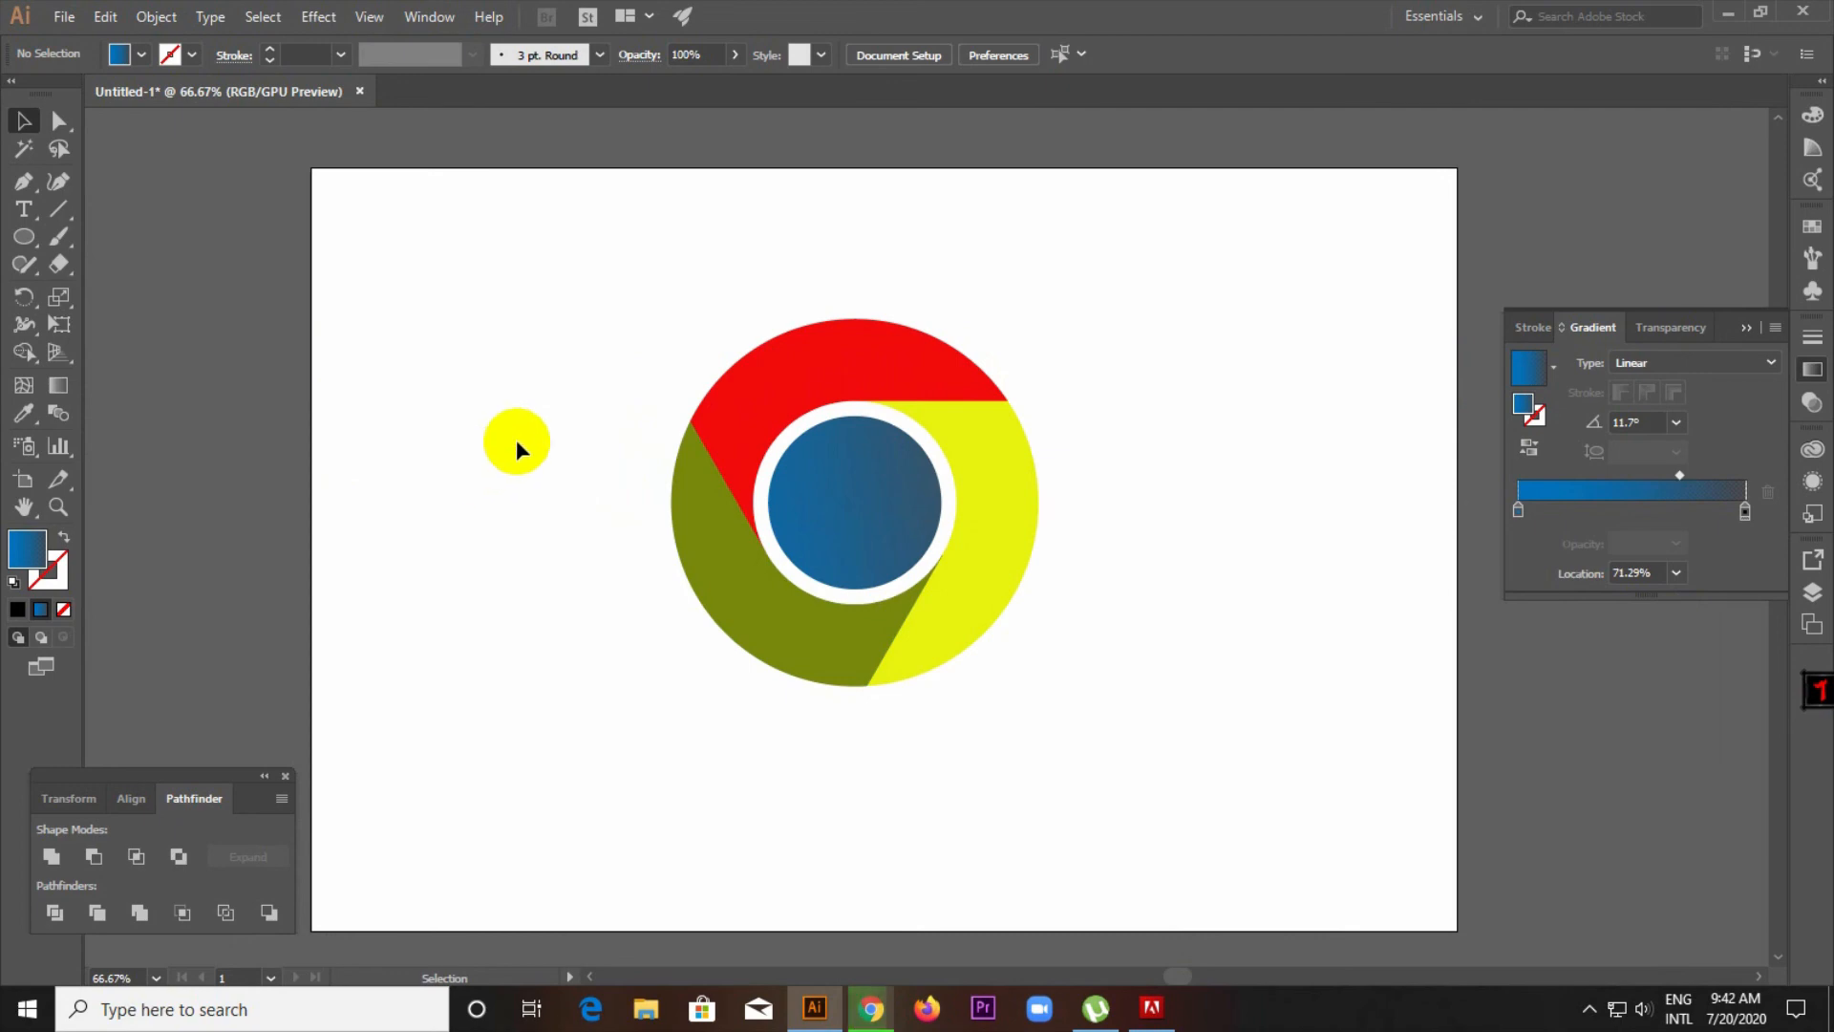